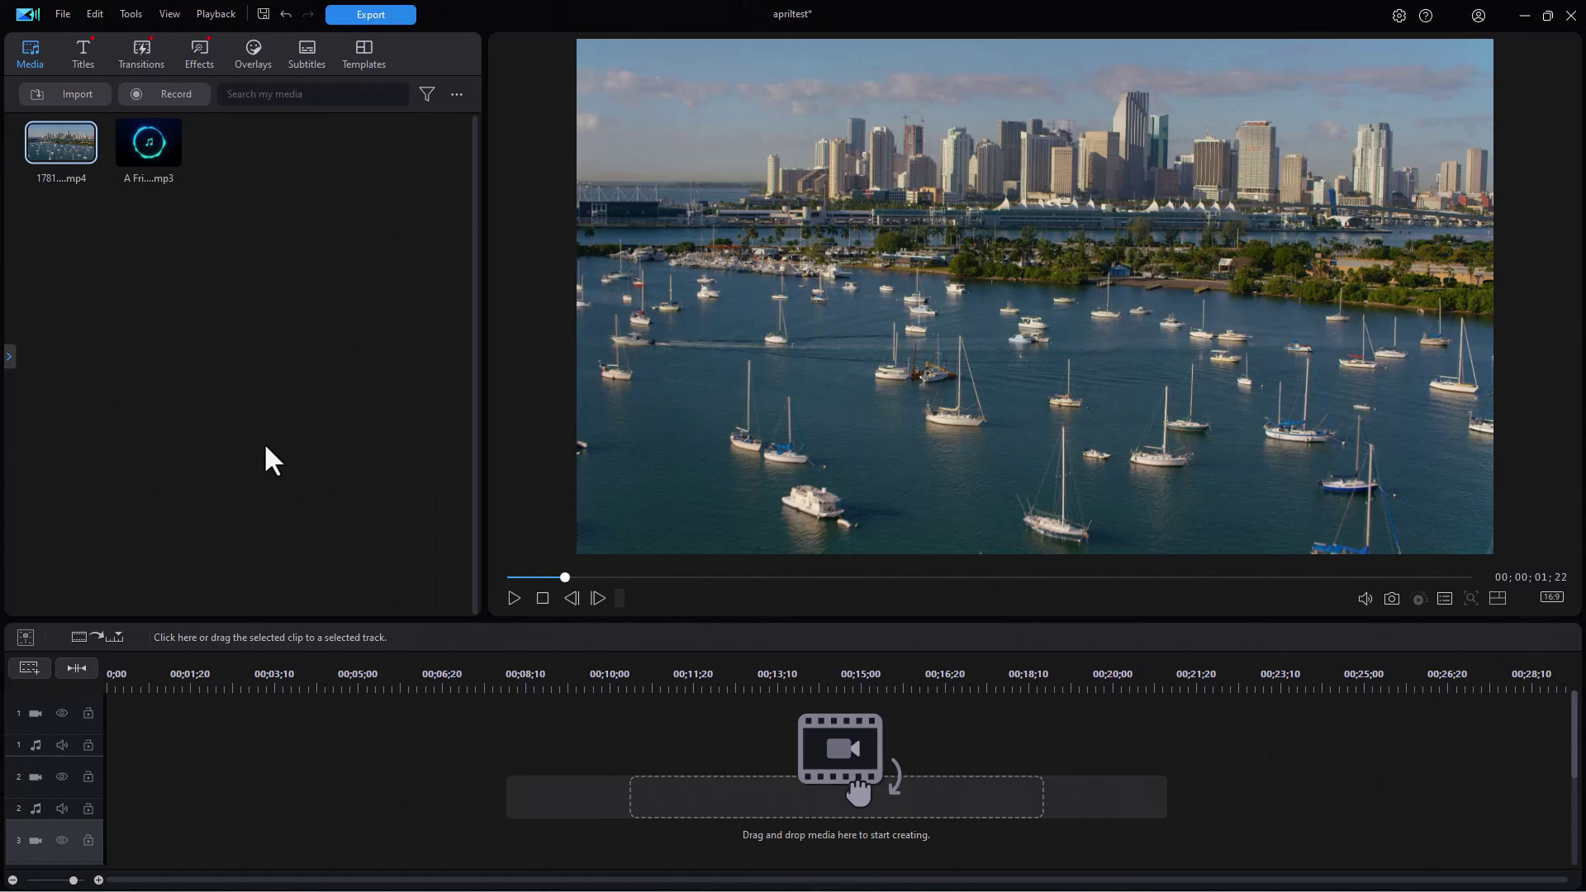
- Place cyan Solid Color board clips on video tracks 1 and 3
click(11, 360)
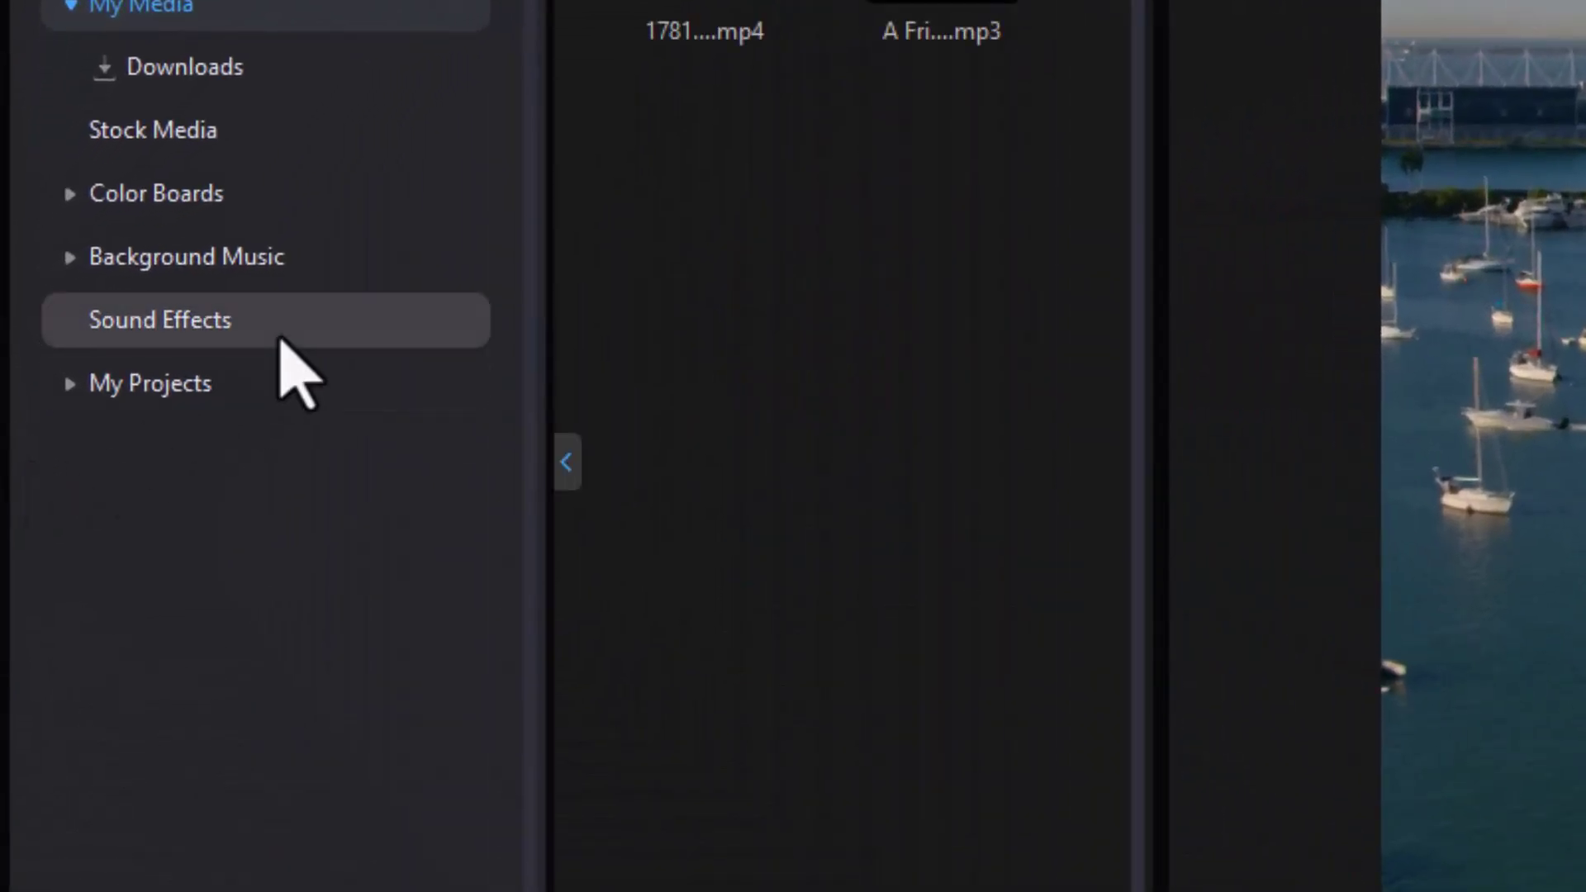
click(217, 198)
click(215, 202)
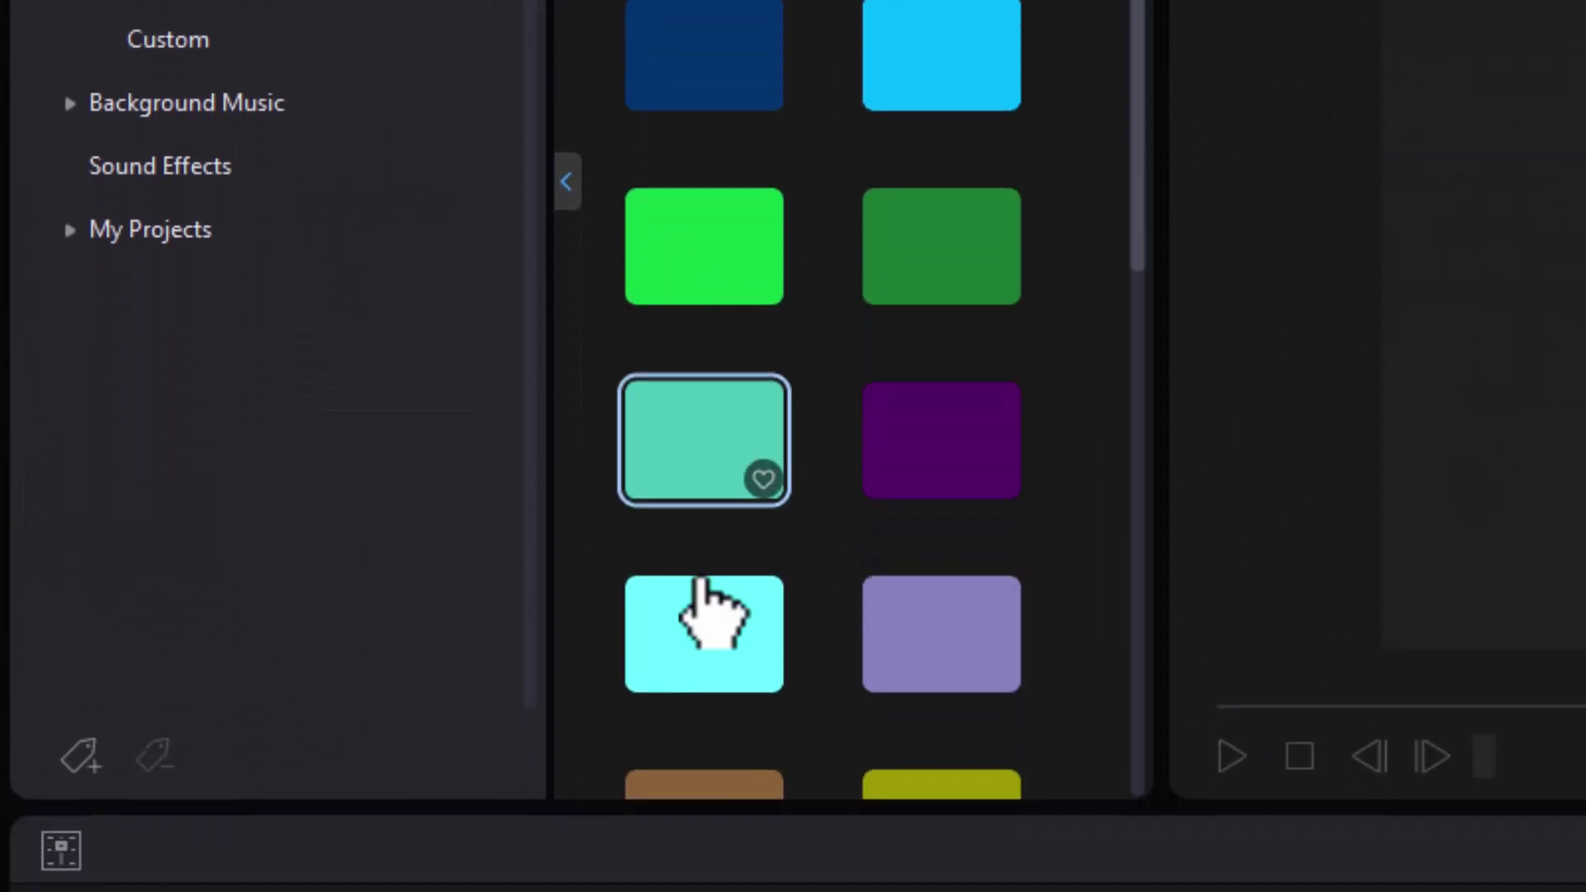
drag(692, 611, 291, 513)
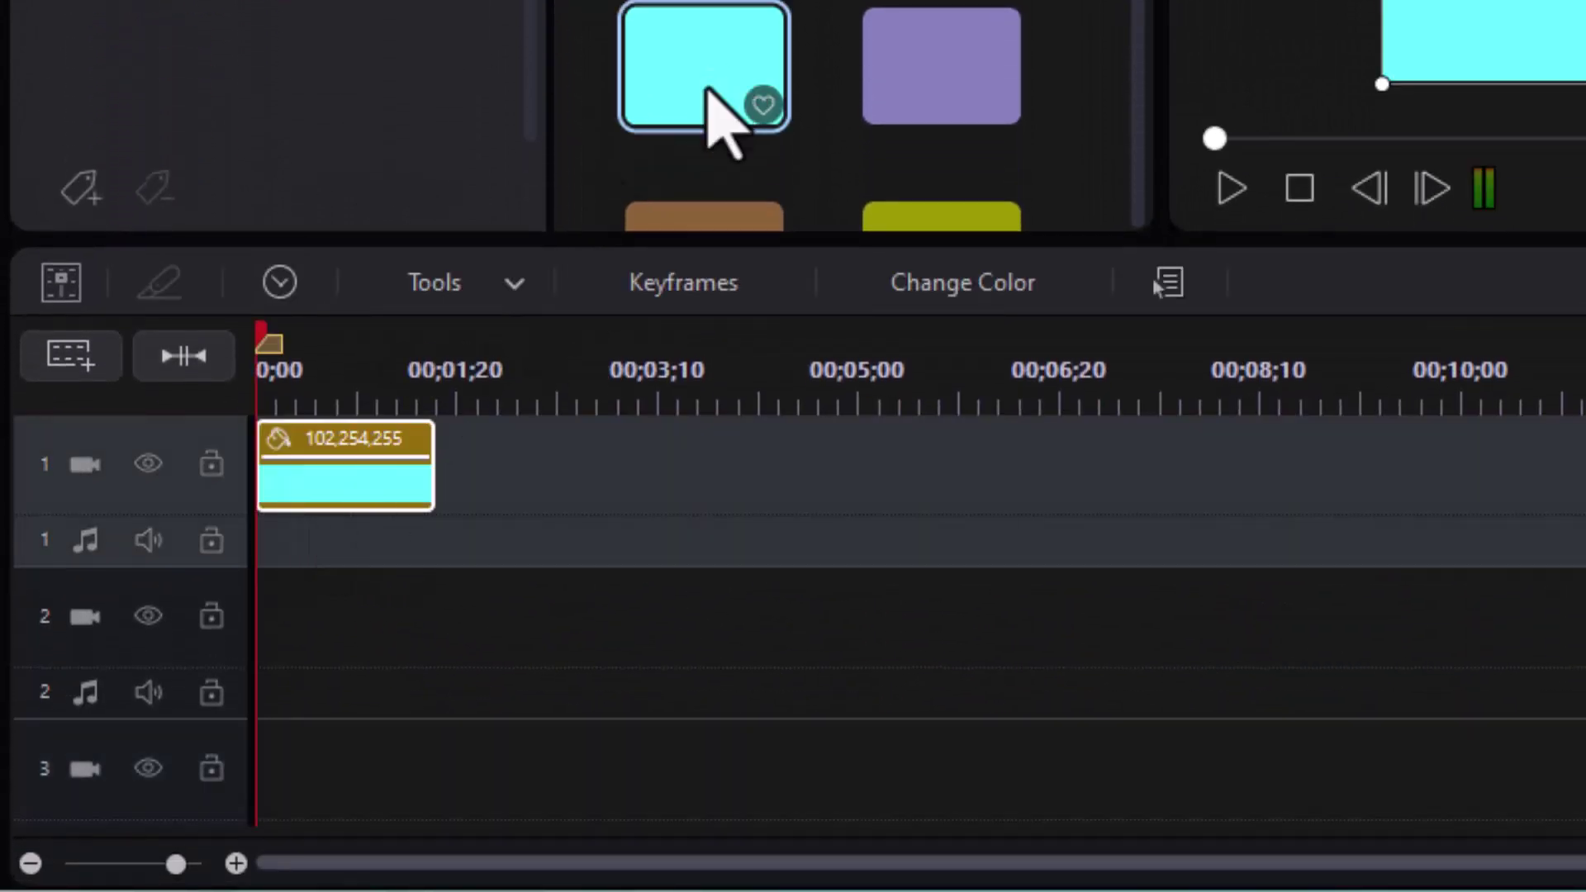
drag(723, 107, 312, 751)
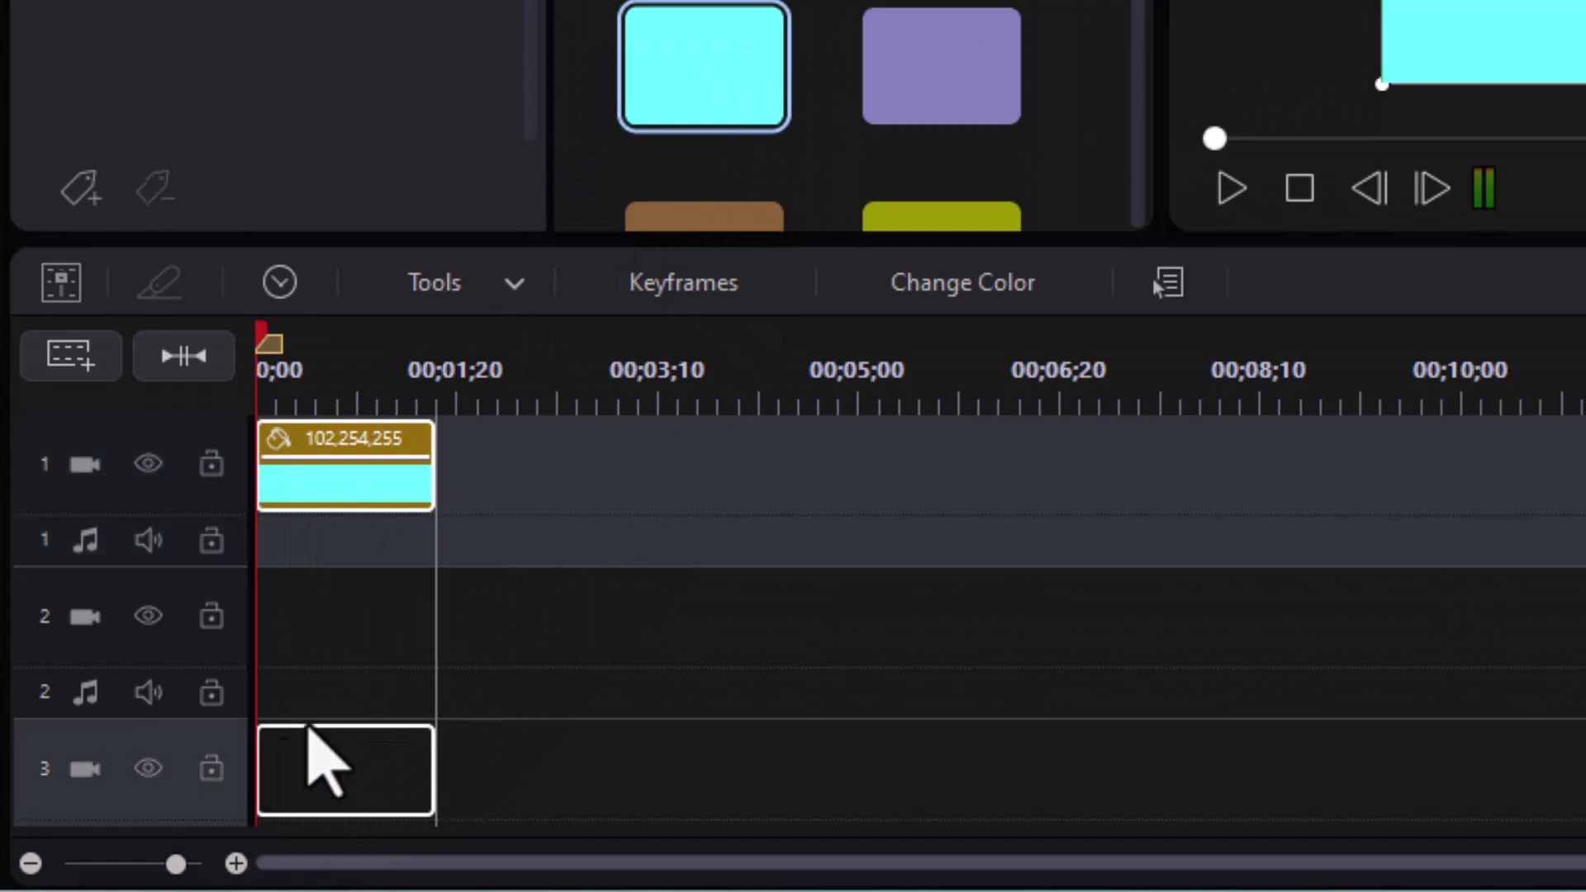
- Lengthen both cyan clips to 00;06;08 and hide video track 1
drag(422, 471, 950, 504)
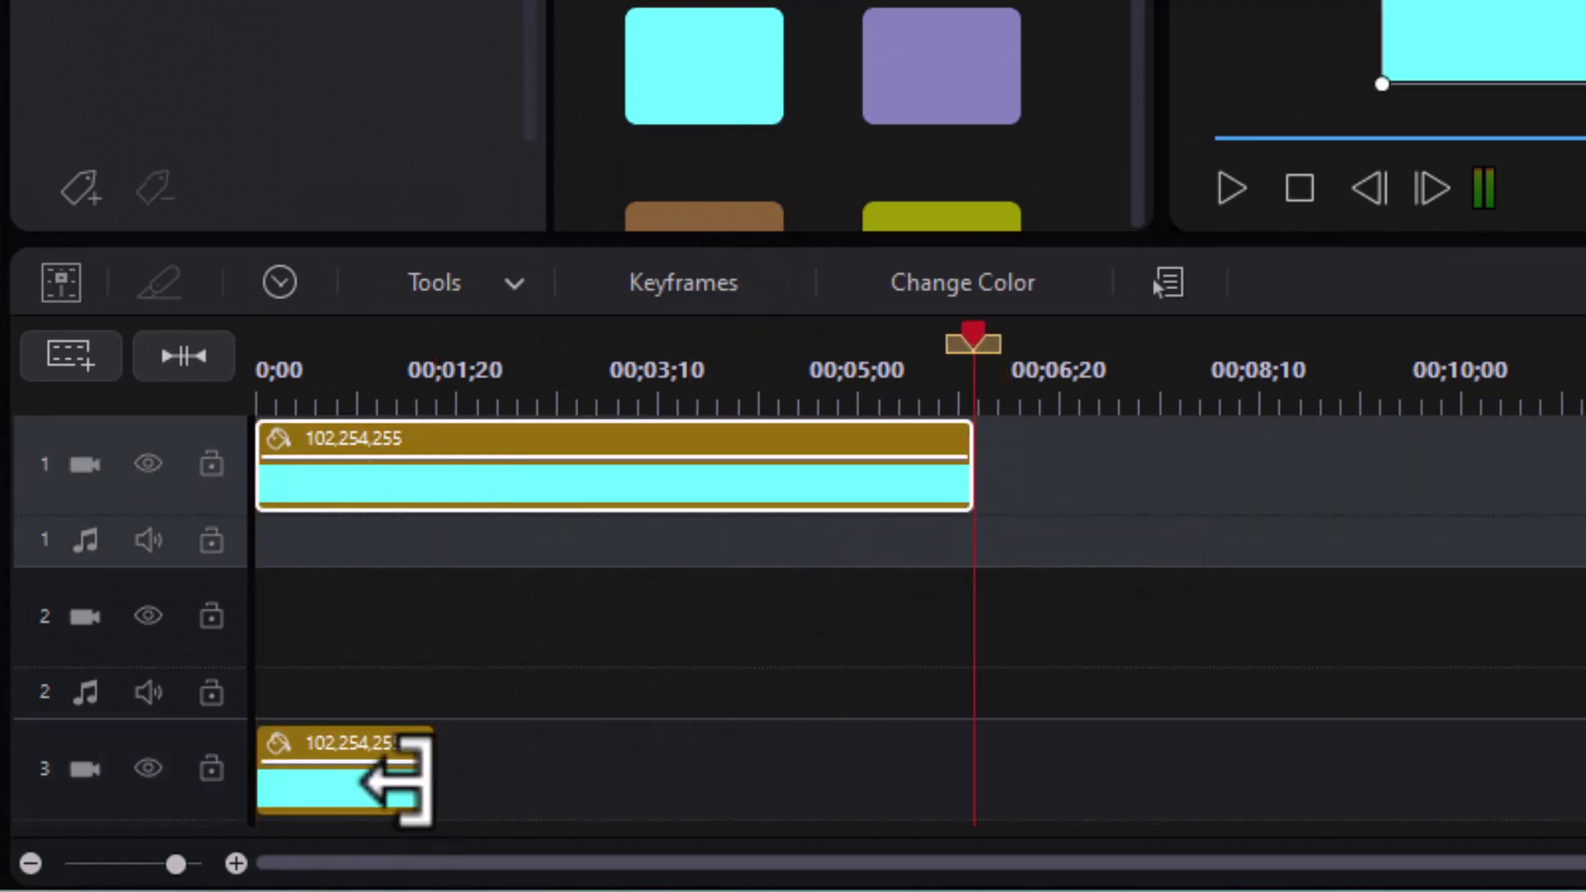
drag(427, 772, 934, 772)
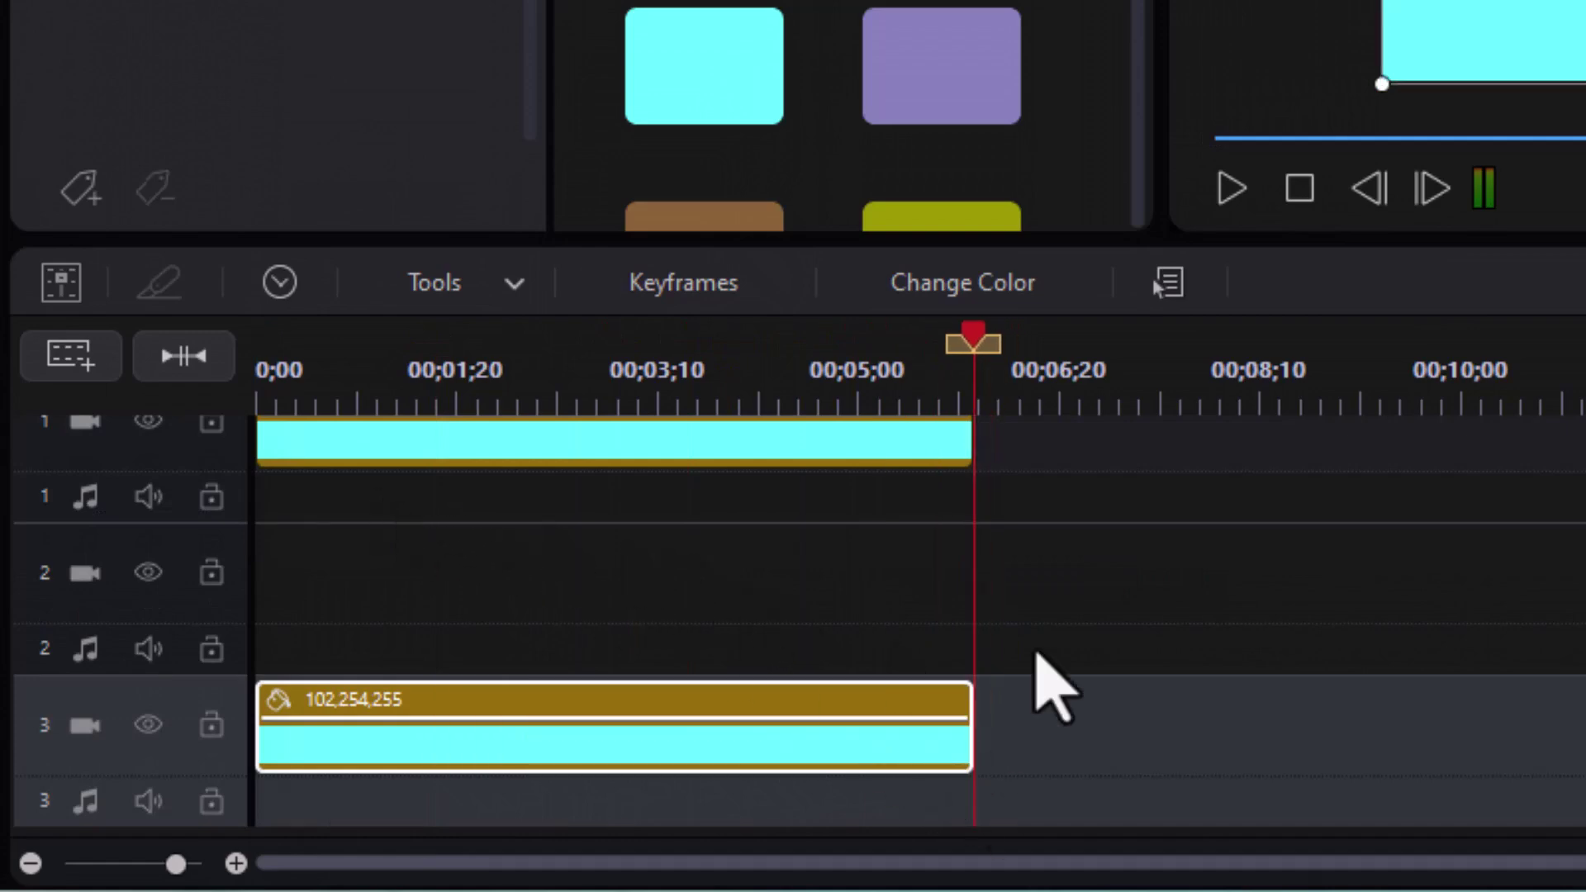
scroll(628, 504, up, 1)
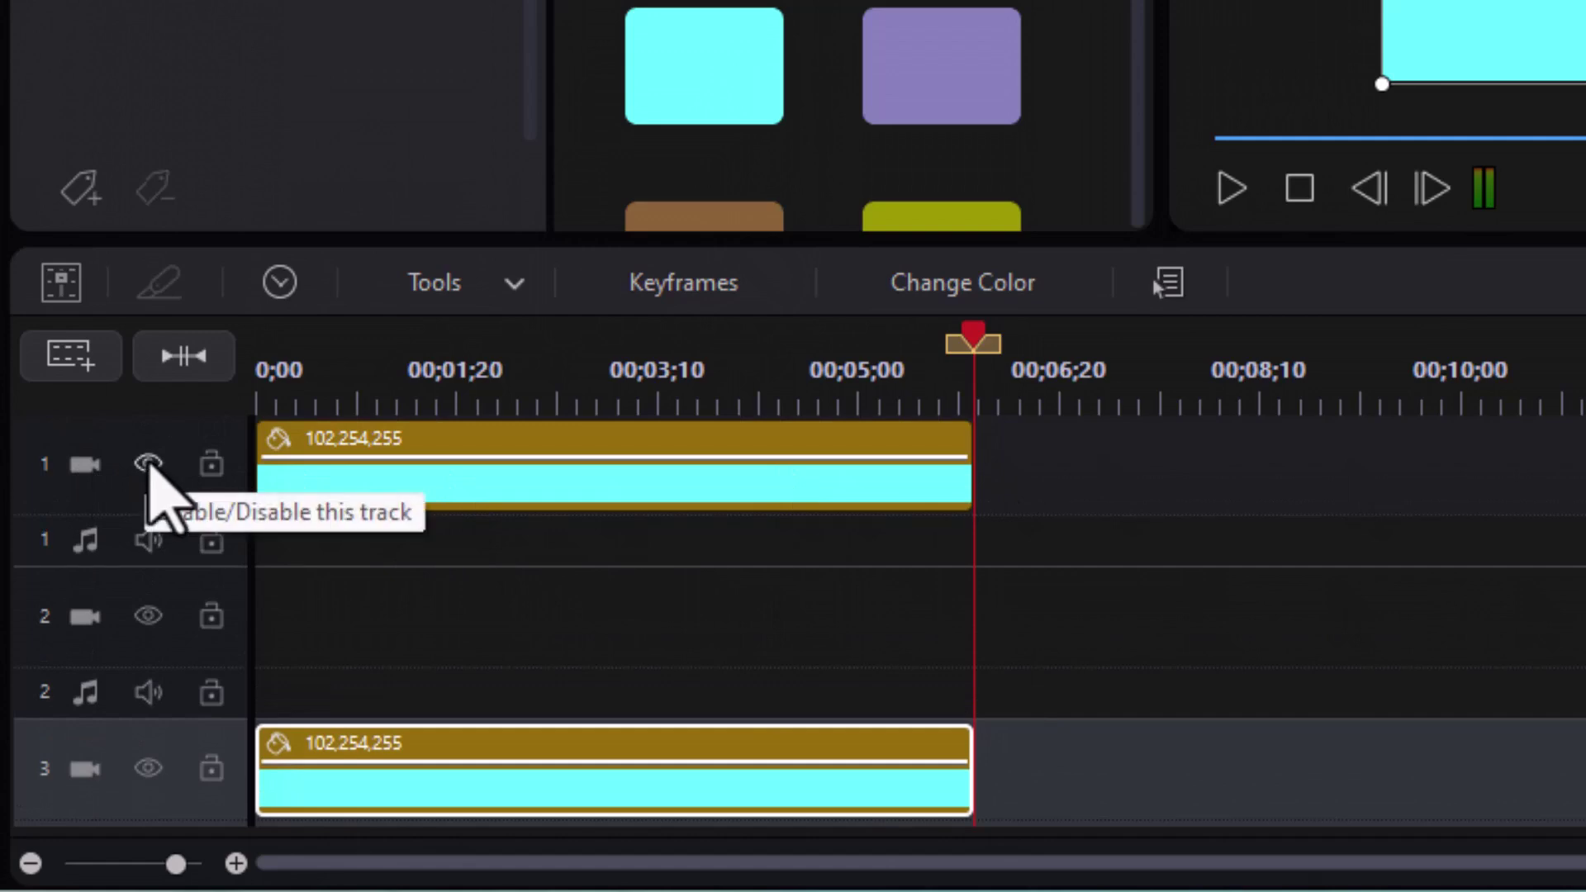
click(149, 463)
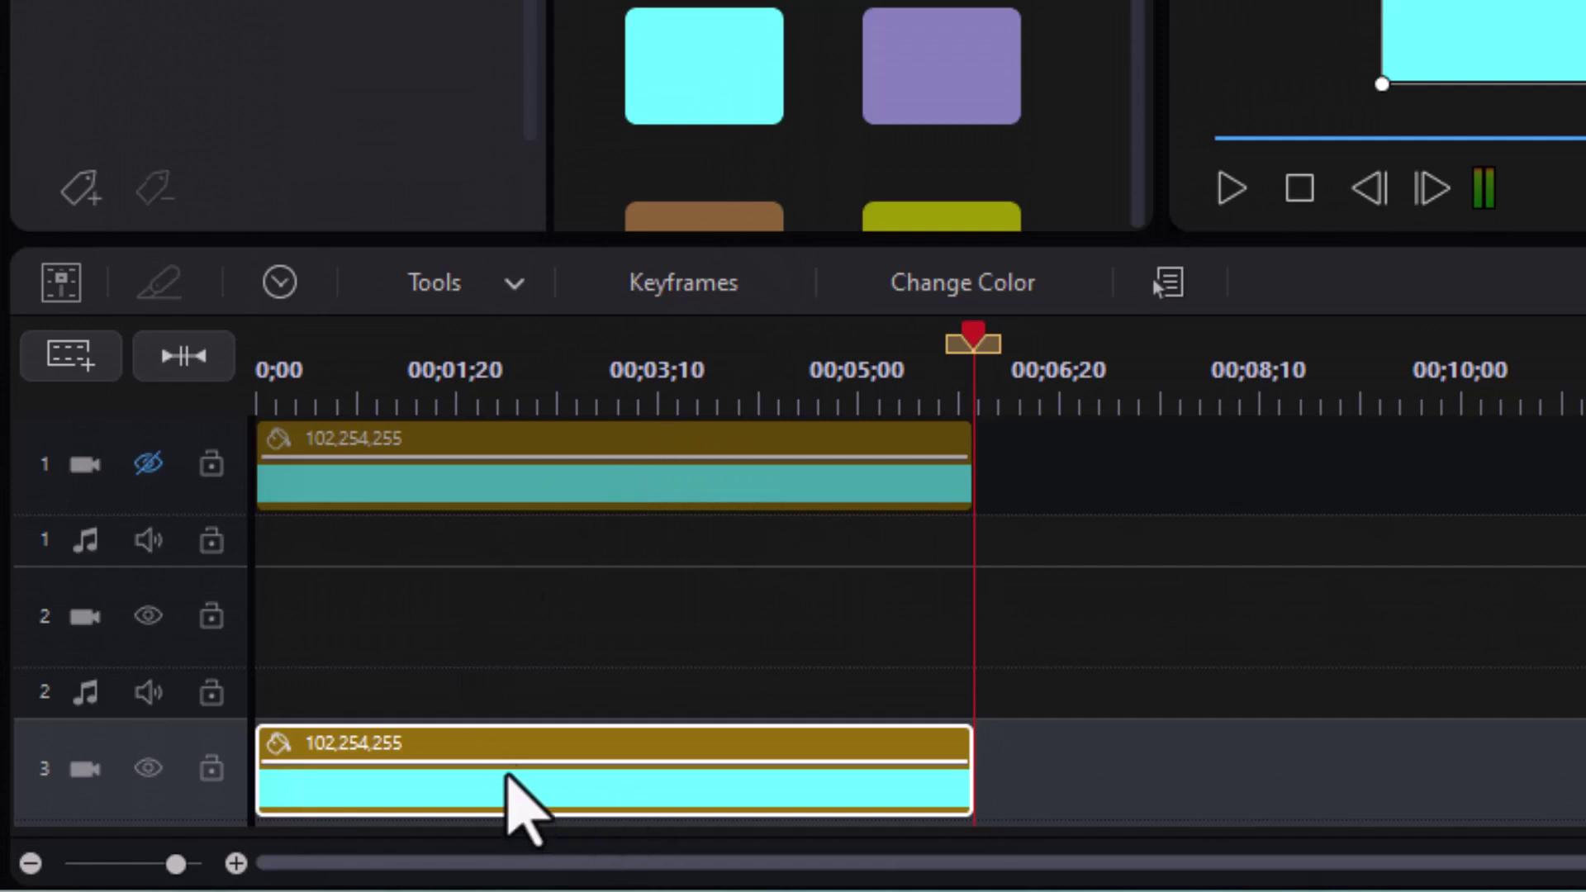
scroll(514, 807, down, 1)
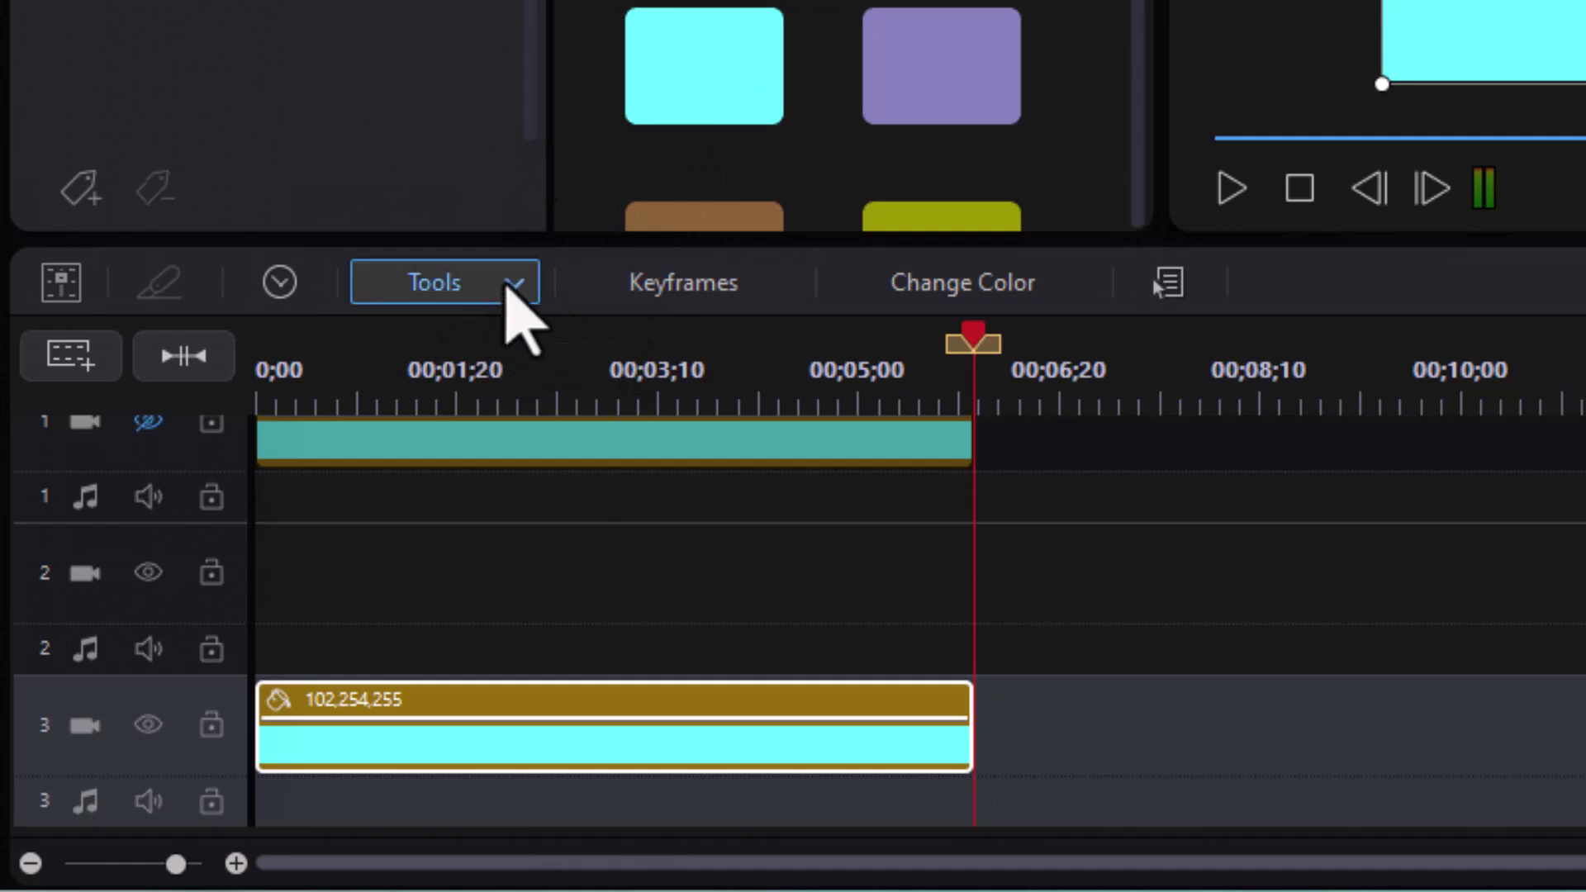
- Open the Mask Designer for the track 3 cyan clip to load a custom image mask
click(514, 289)
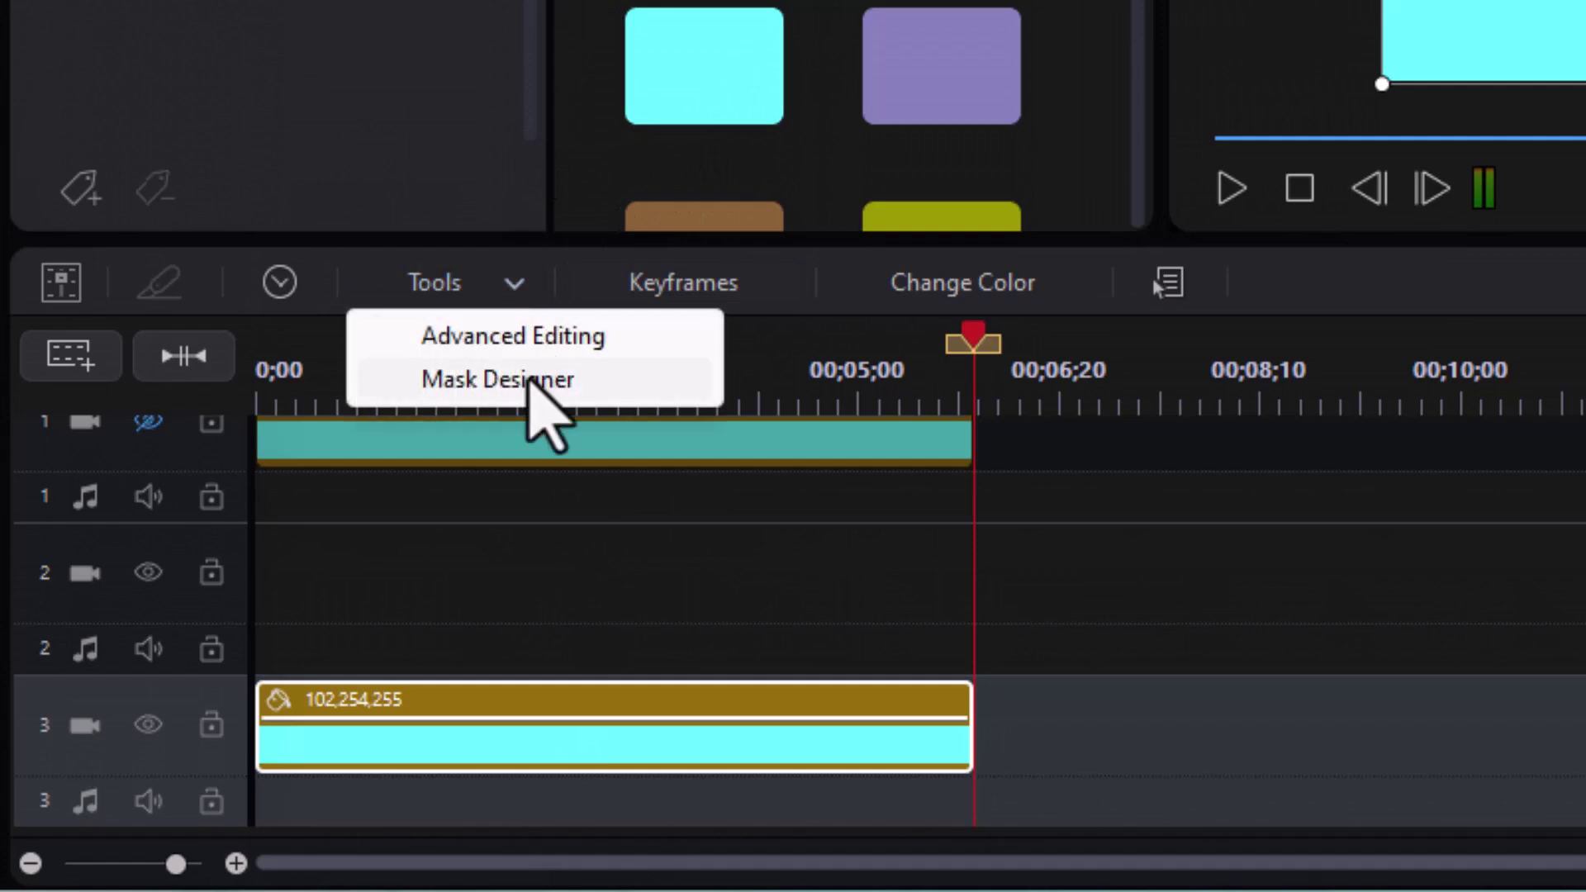
click(528, 380)
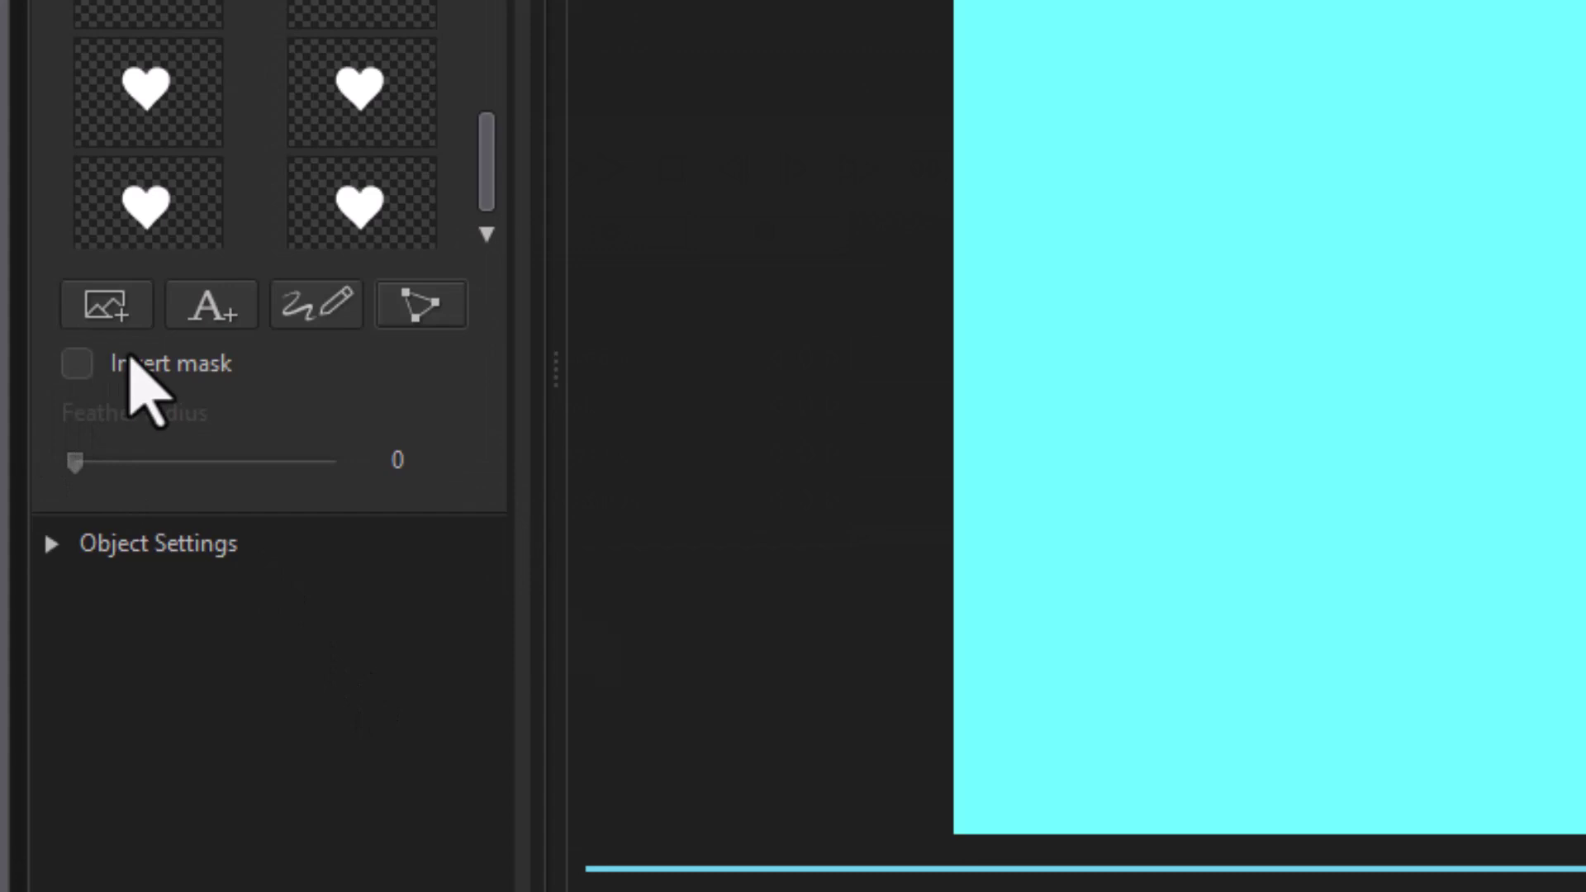
click(107, 308)
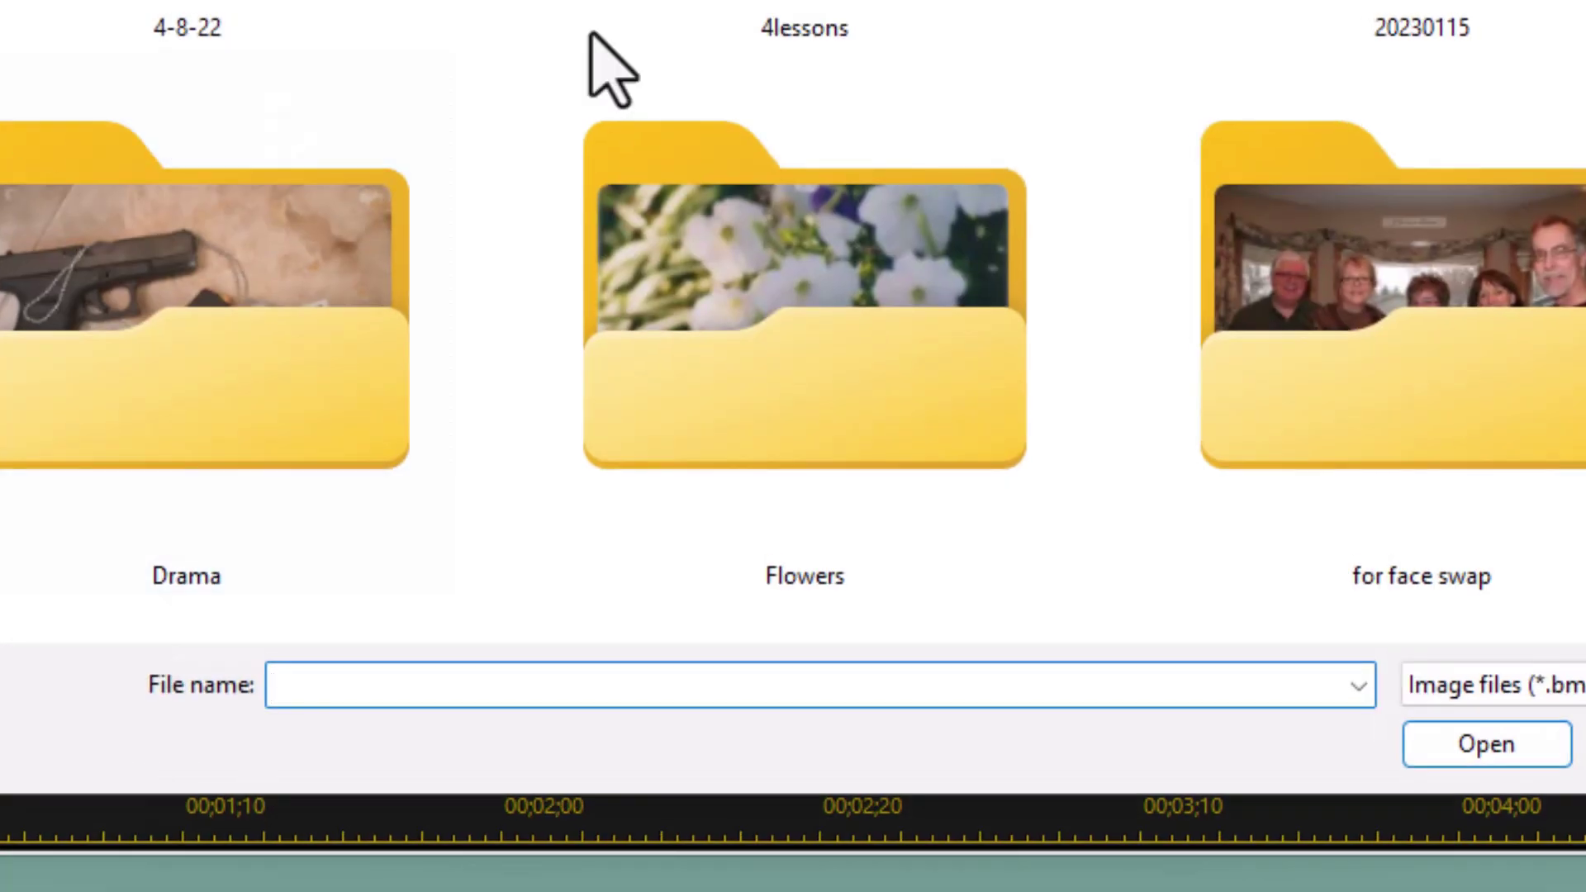
- Apply 1920x1080 heart.png as an inverted alpha-channel mask to the track 3 cyan clip
scroll(793, 322, down, 10)
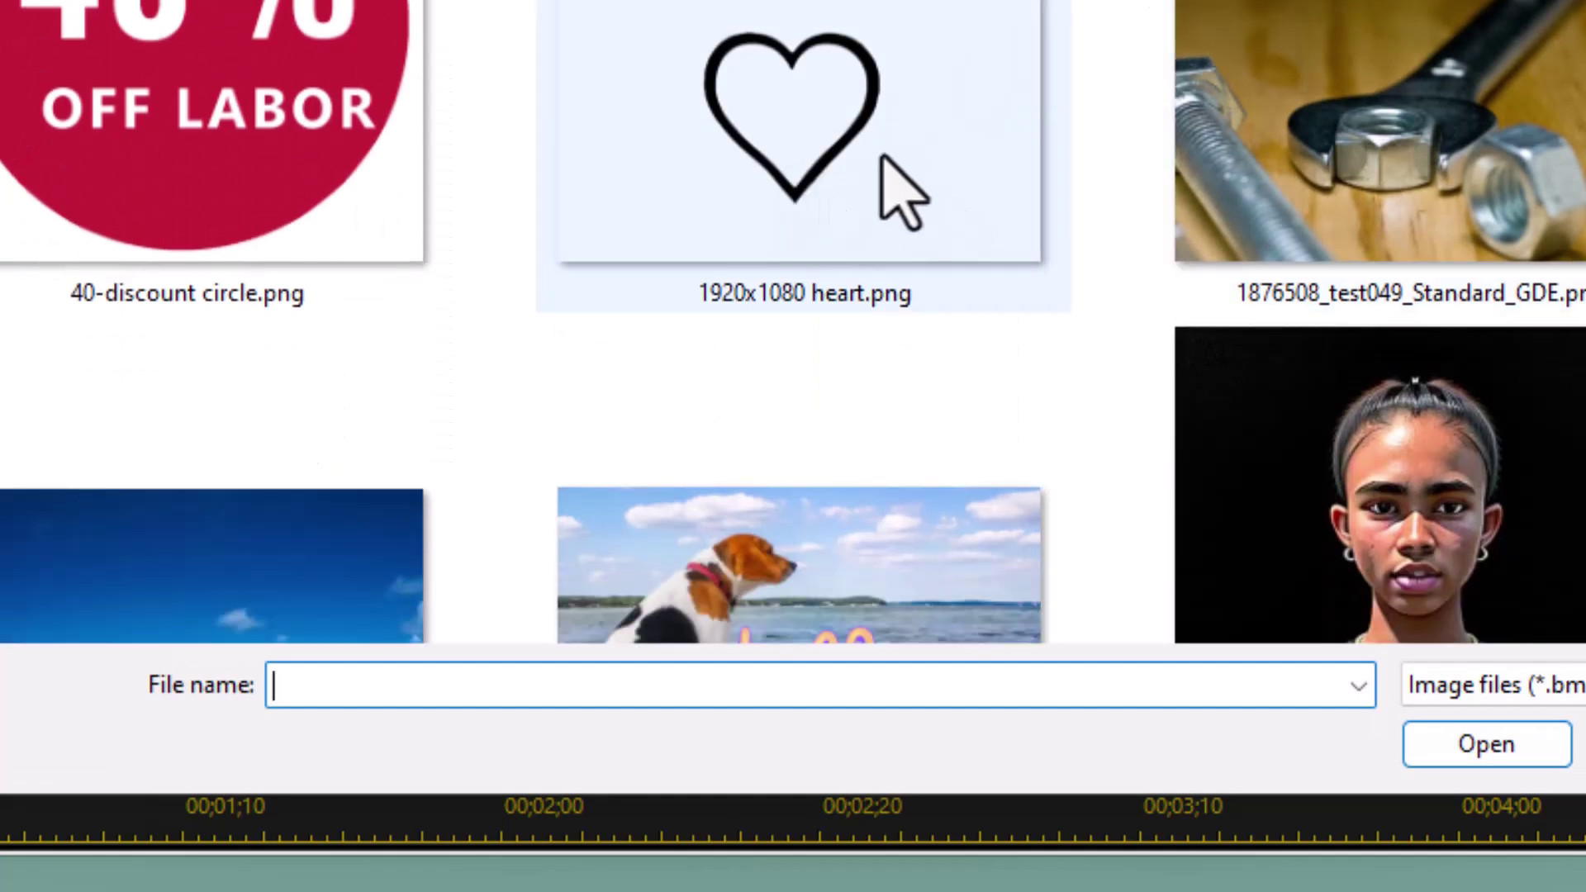
click(888, 177)
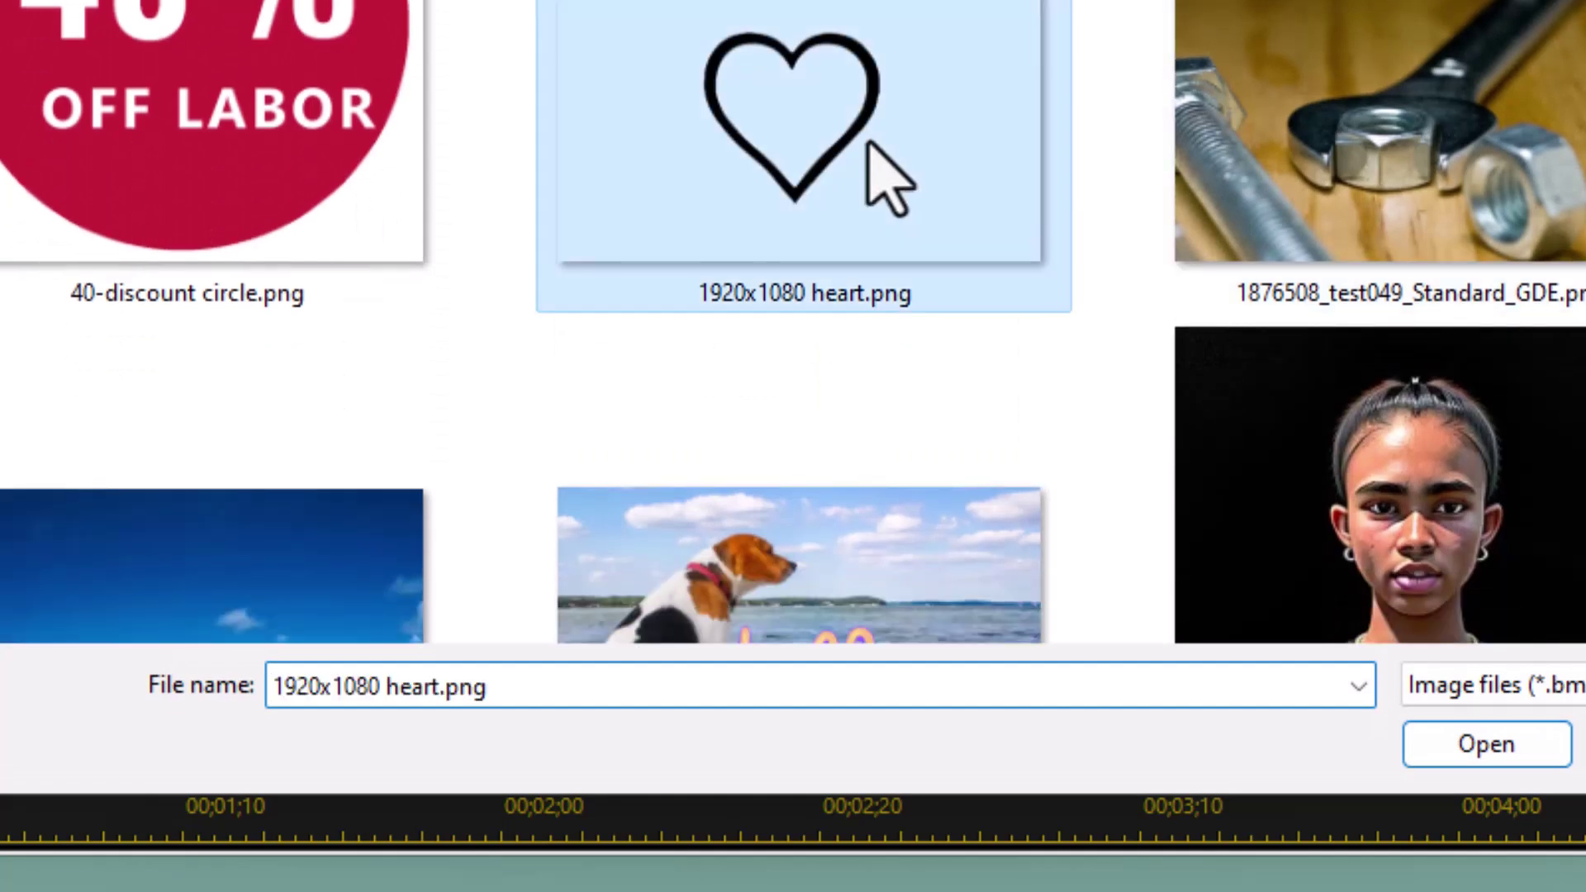
click(1486, 747)
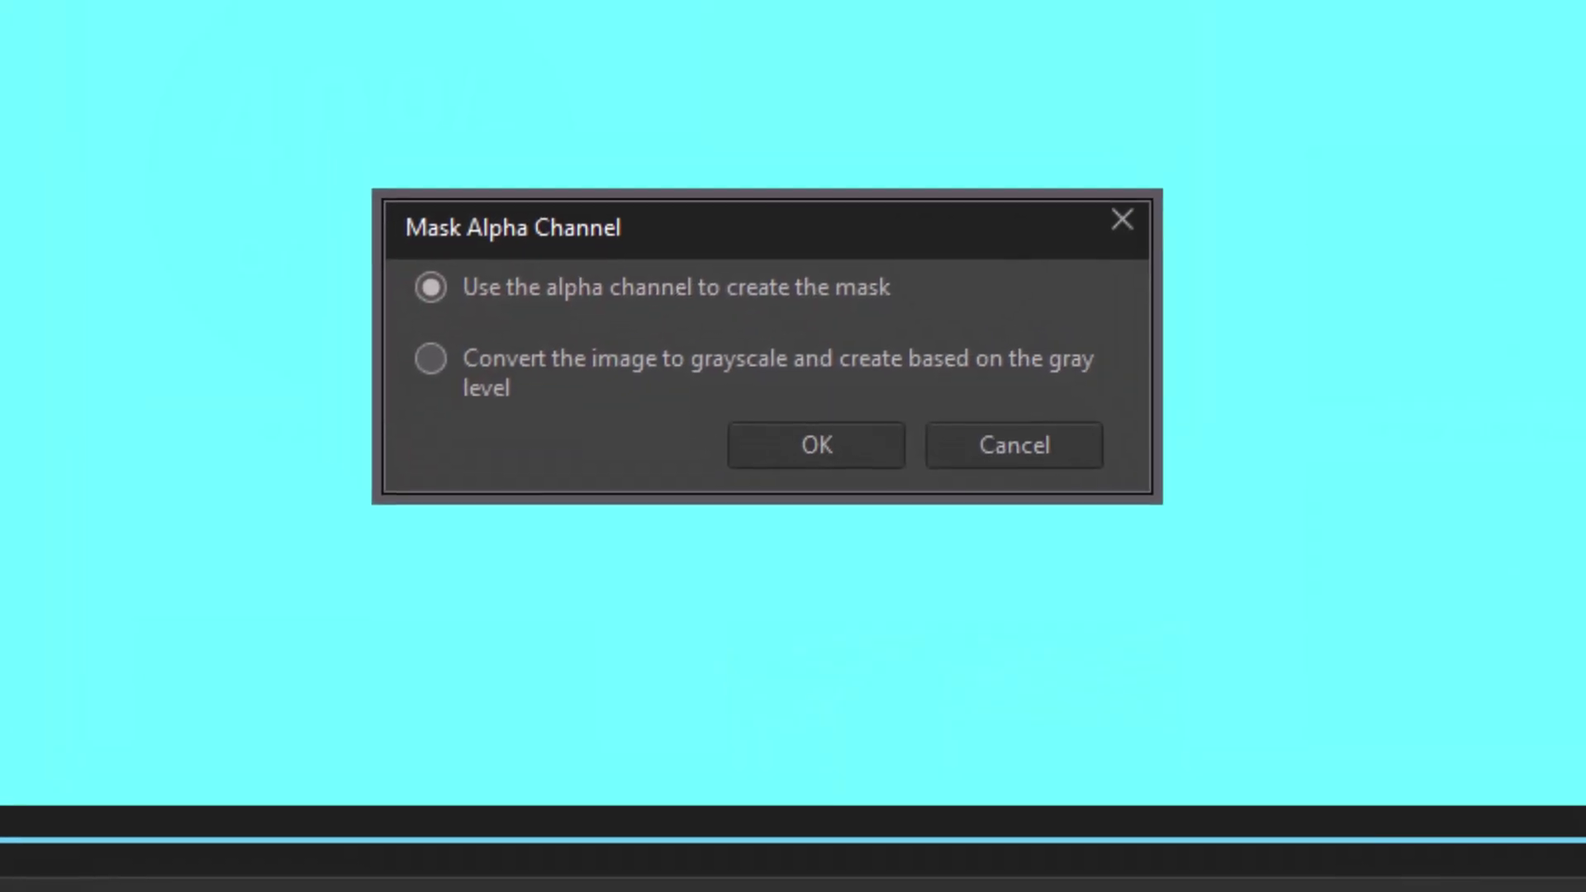
click(810, 443)
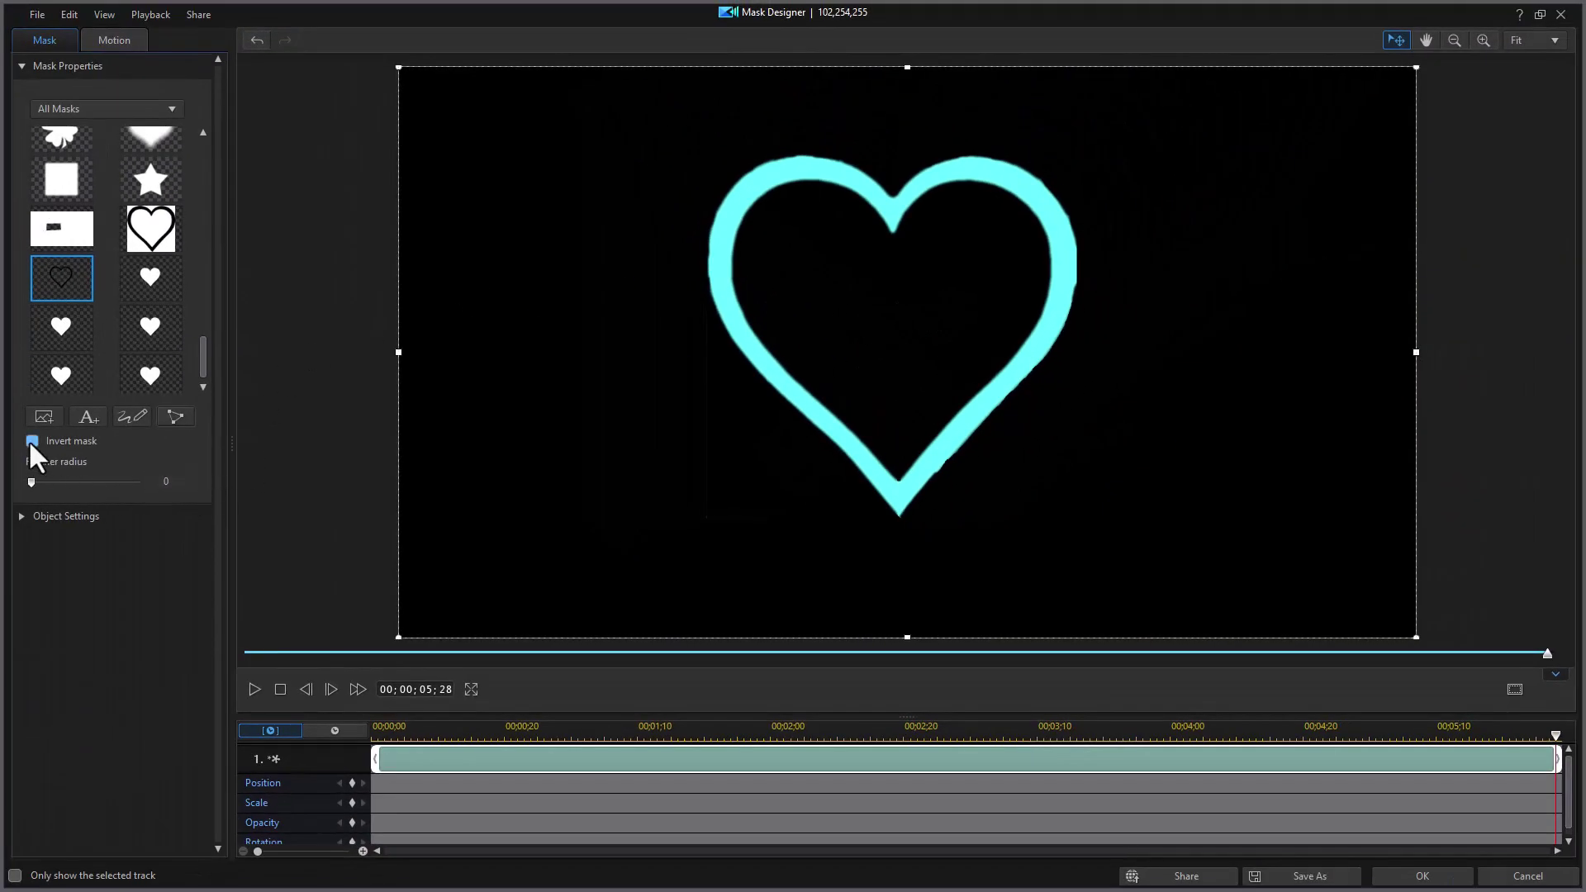
click(31, 441)
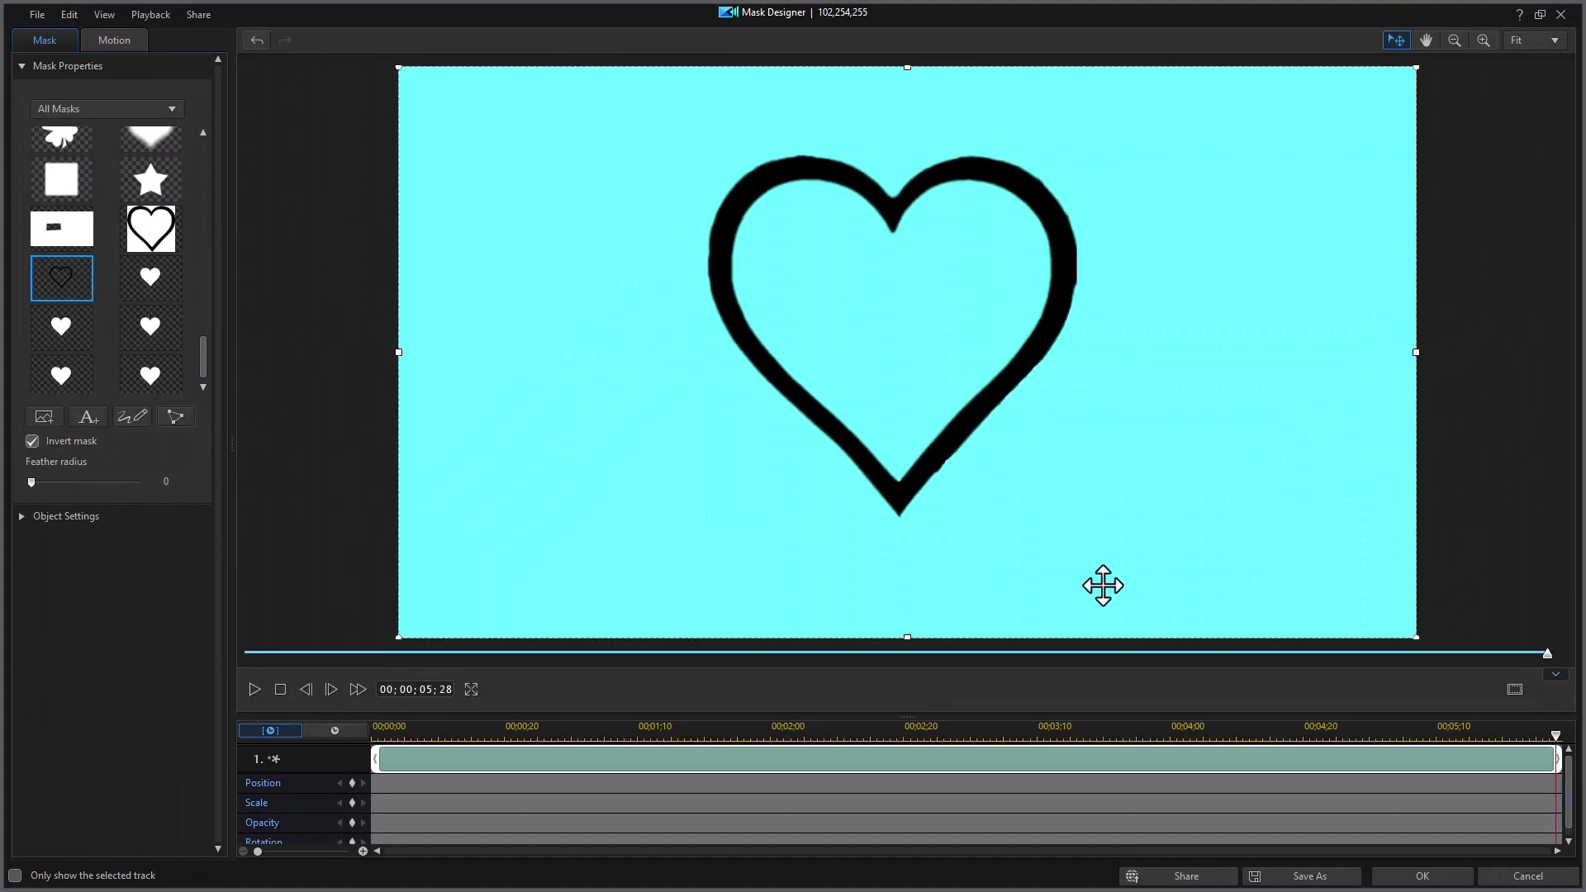
click(1424, 877)
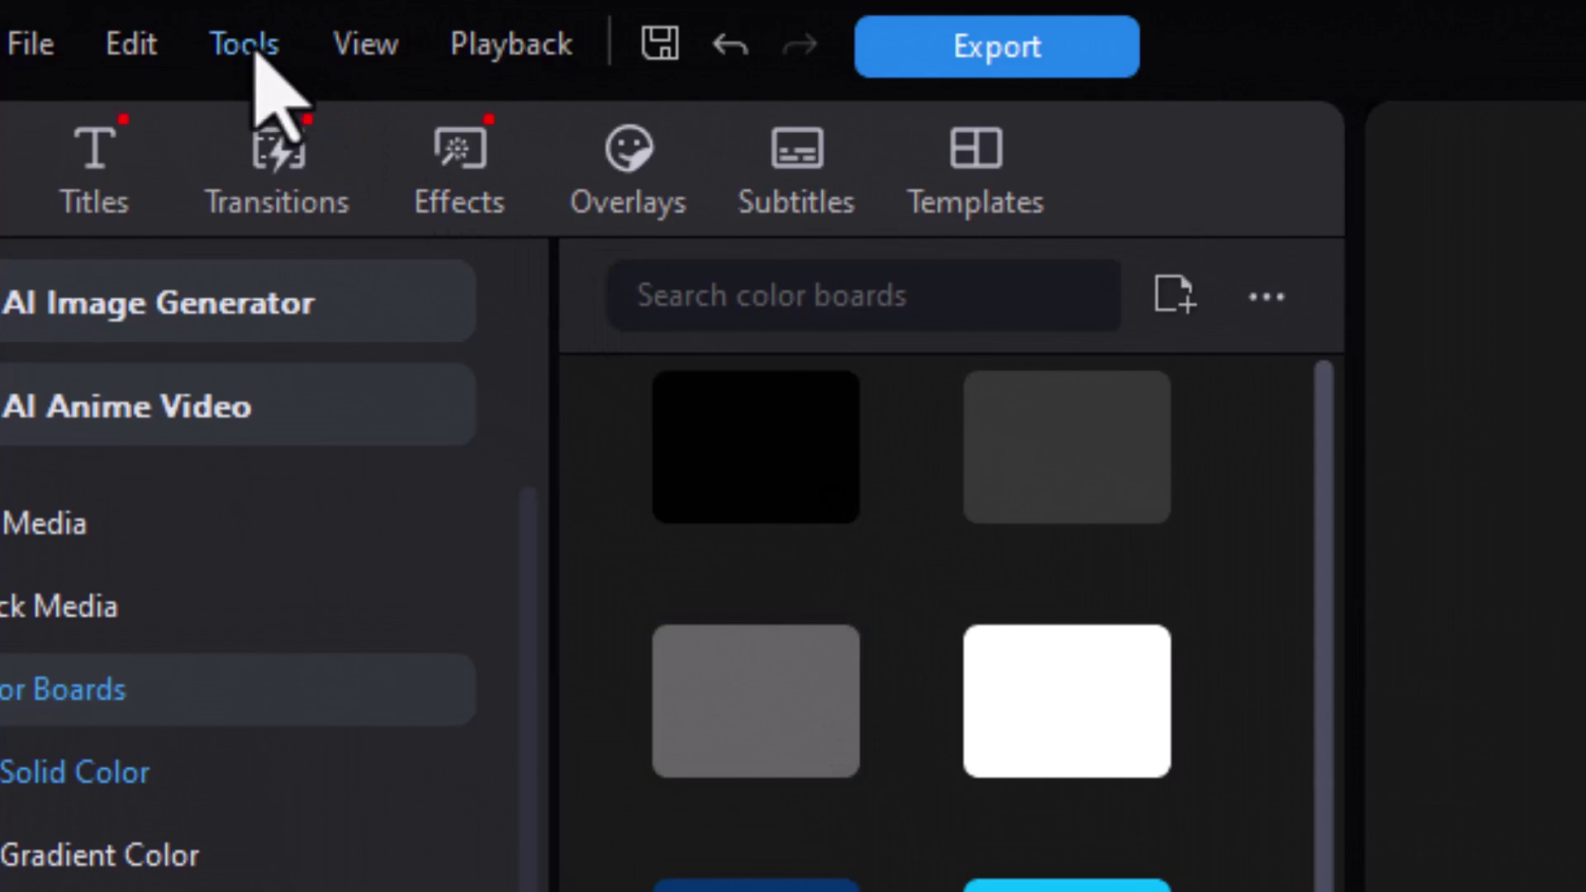
- Open the Paint Designer and set the pen width to 69
click(252, 48)
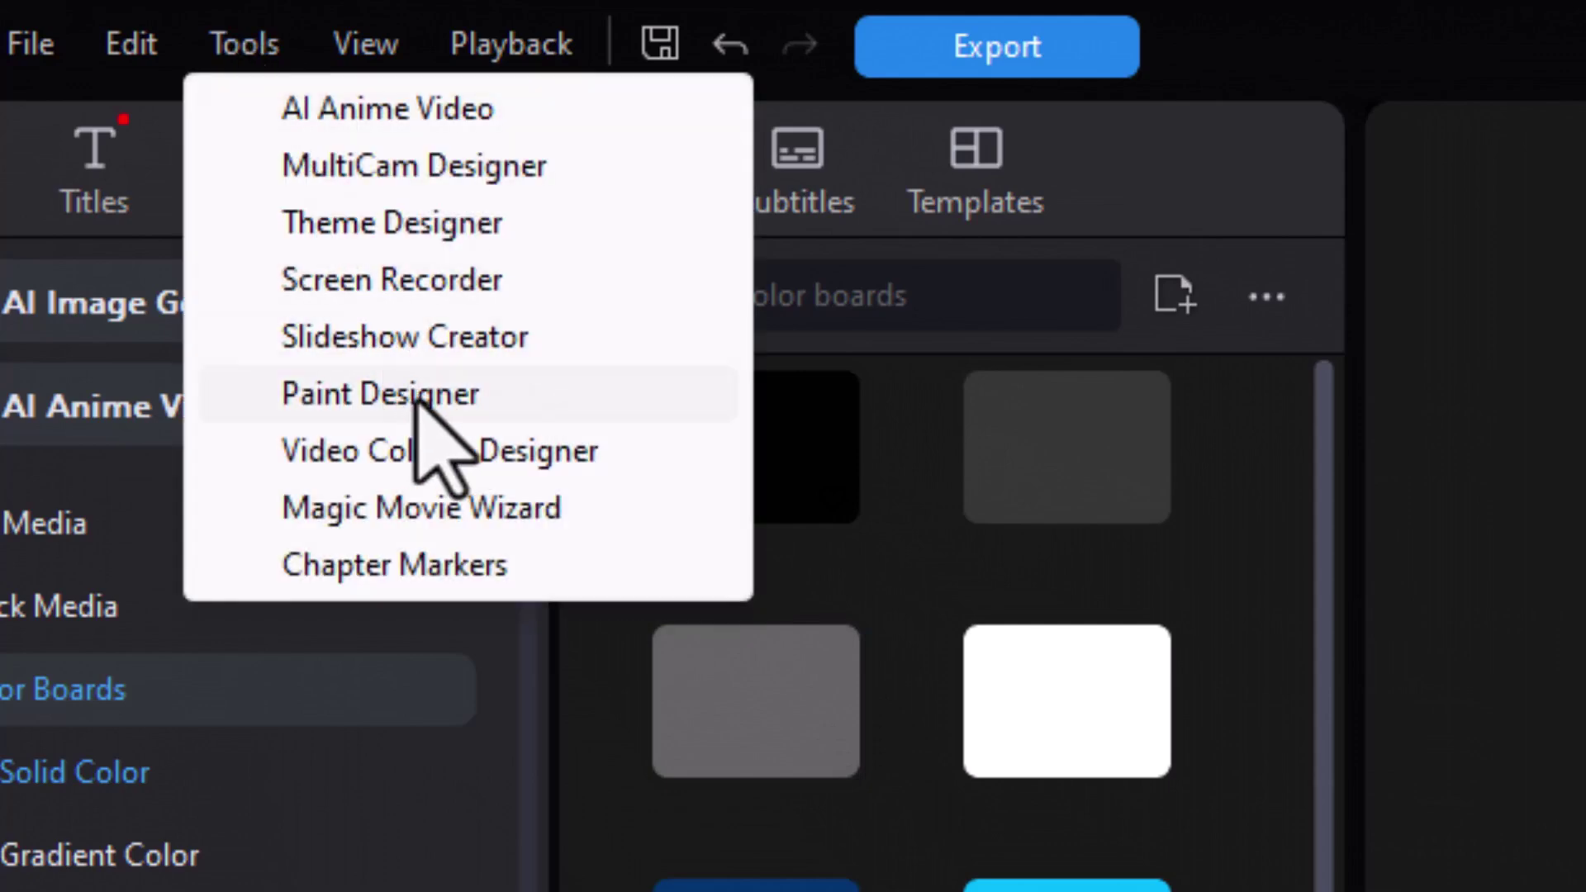
click(418, 394)
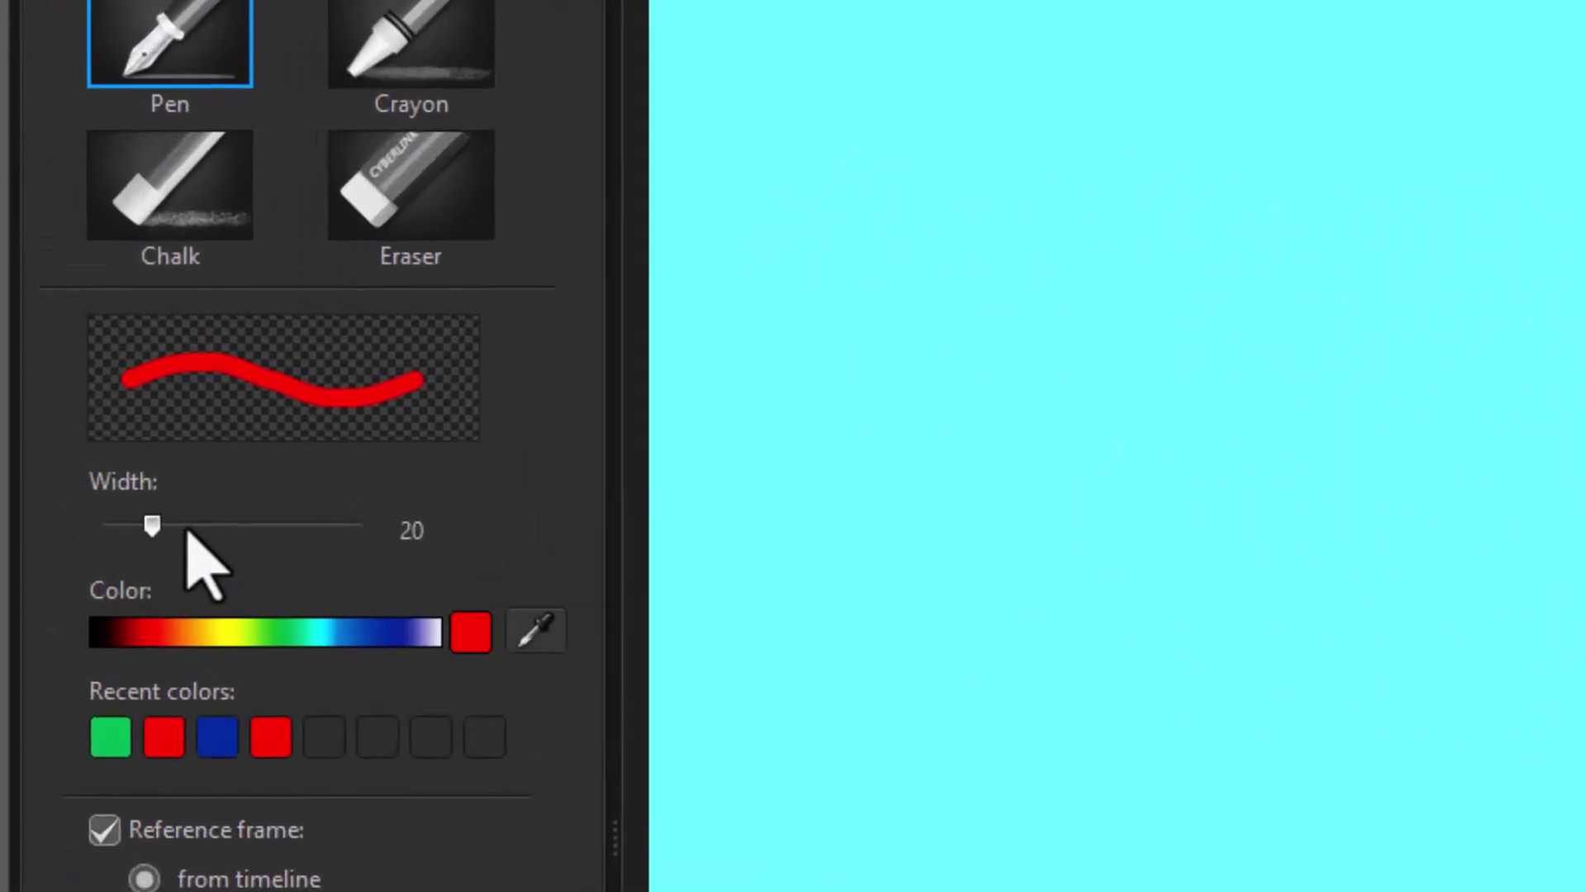
drag(152, 527, 274, 544)
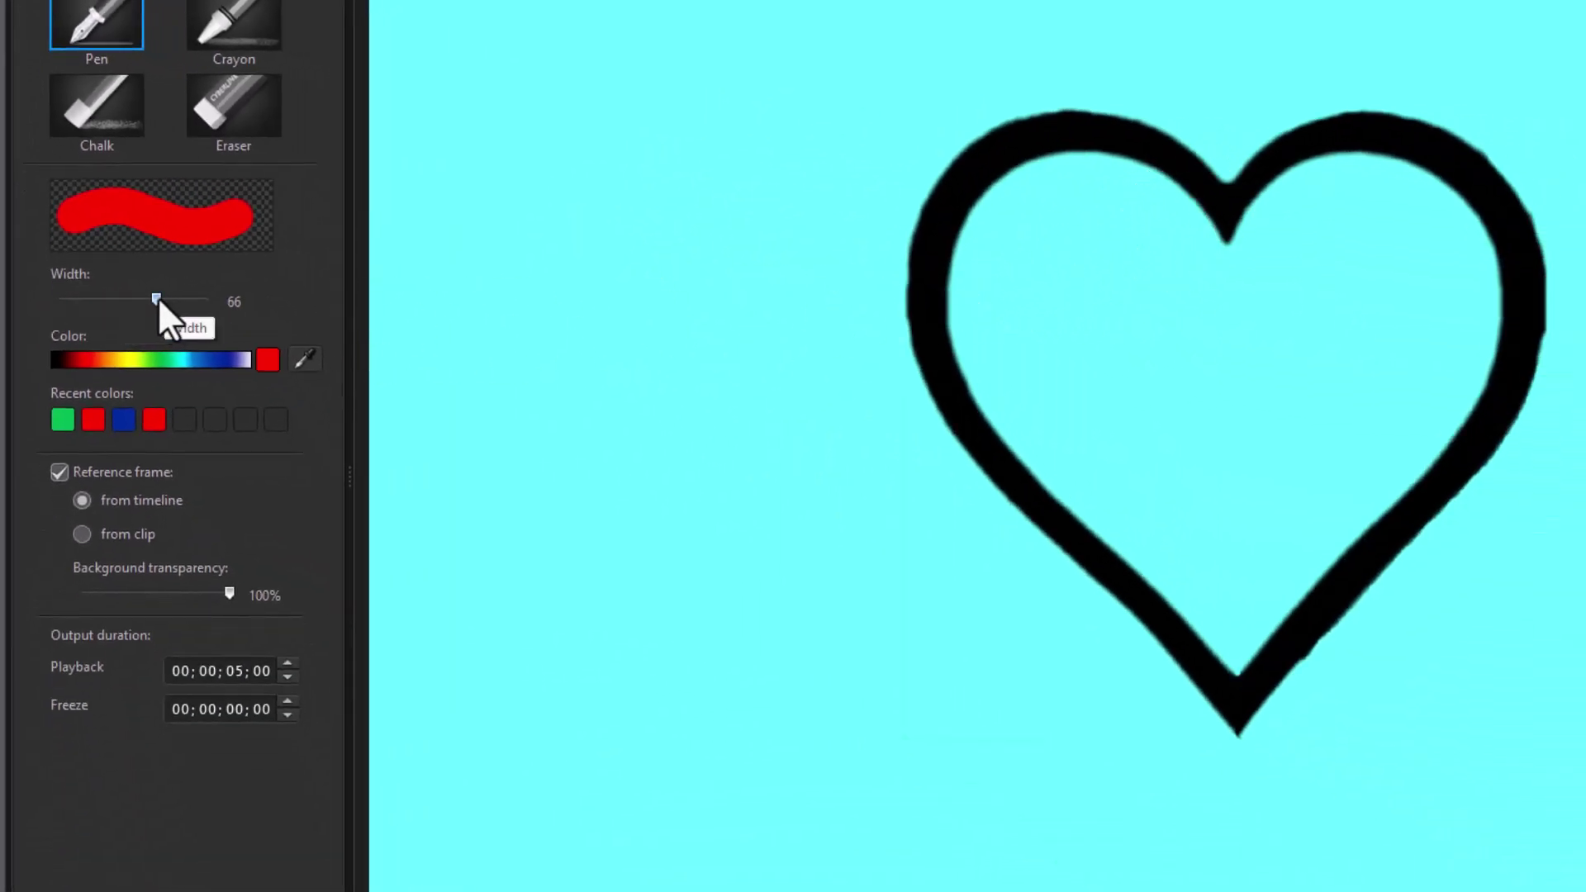
drag(157, 298, 162, 297)
- Trace over both halves of the heart outline in thick red
mouse_move(1107, 163)
mouse_down()
mouse_move(1168, 177)
mouse_move(1177, 203)
mouse_up()
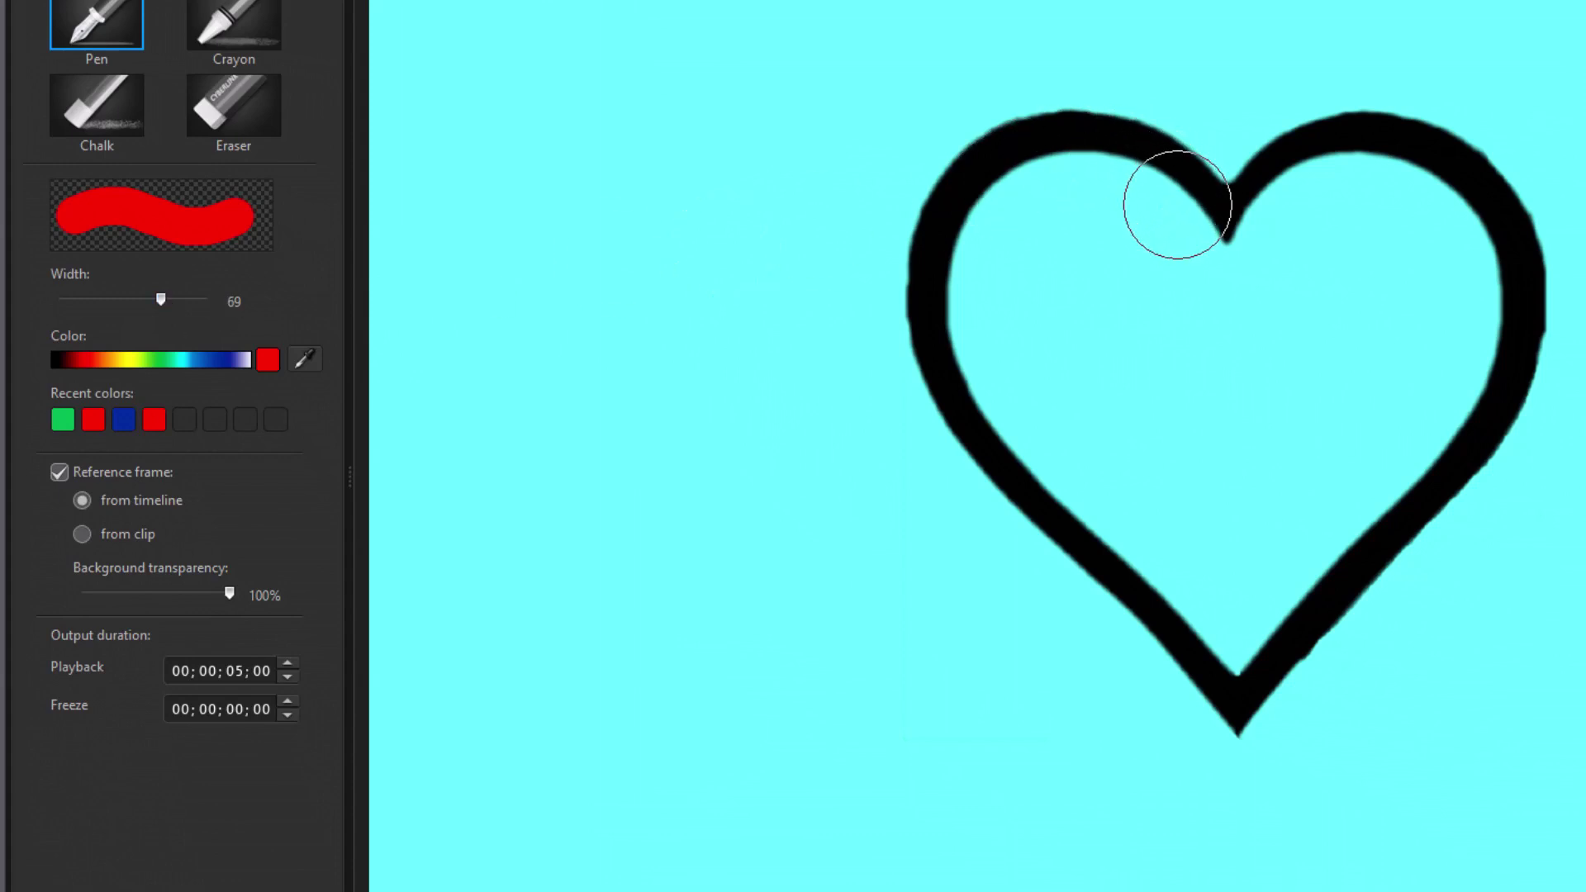
mouse_move(1173, 206)
mouse_down()
mouse_move(1119, 147)
mouse_move(1073, 134)
mouse_move(1002, 157)
mouse_move(959, 199)
mouse_move(930, 268)
mouse_move(931, 384)
mouse_move(963, 442)
mouse_move(1189, 672)
mouse_move(1182, 647)
mouse_up()
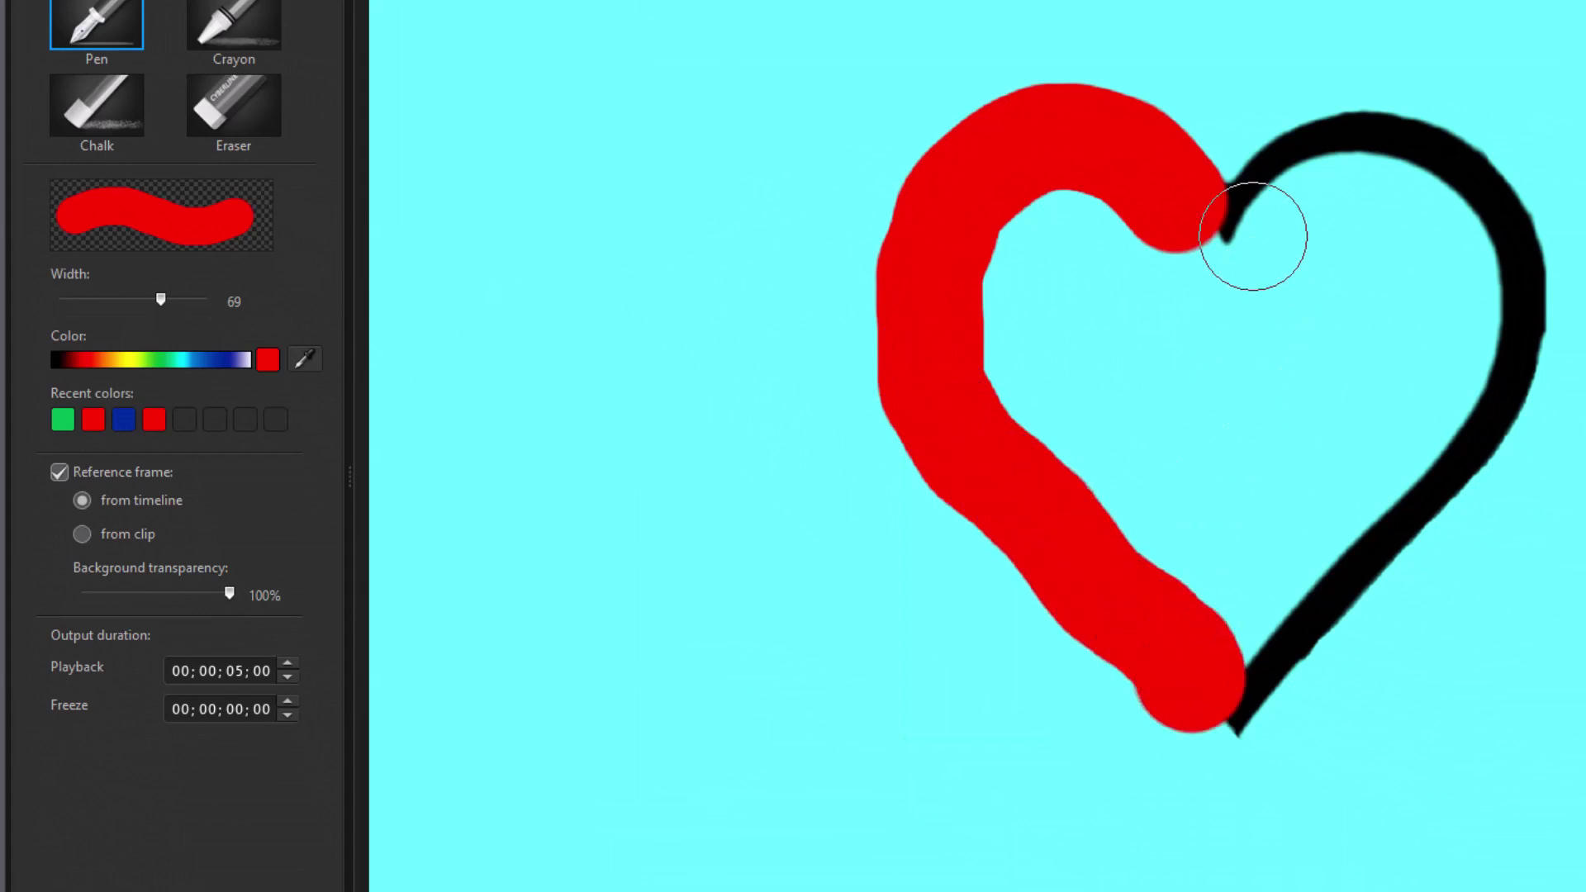
mouse_move(1237, 239)
mouse_down()
mouse_move(1243, 191)
mouse_move(1270, 160)
mouse_move(1402, 149)
mouse_move(1504, 212)
mouse_move(1533, 325)
mouse_move(1479, 439)
mouse_move(1156, 821)
mouse_up()
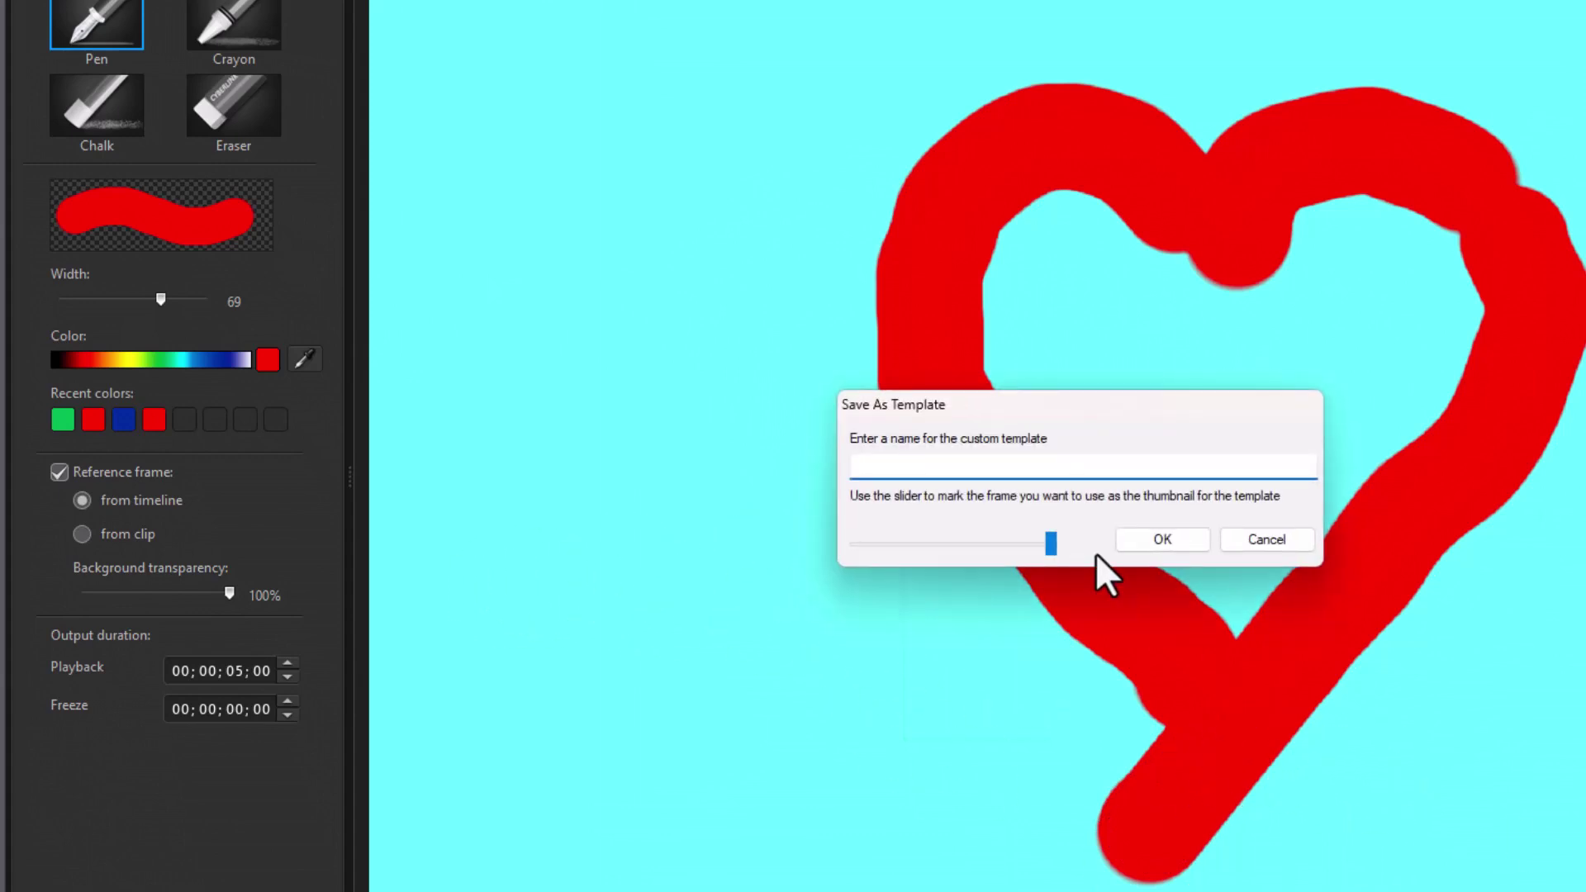
- Save the drawing as the redheart1 template and place it at the start of track 2
key(Return)
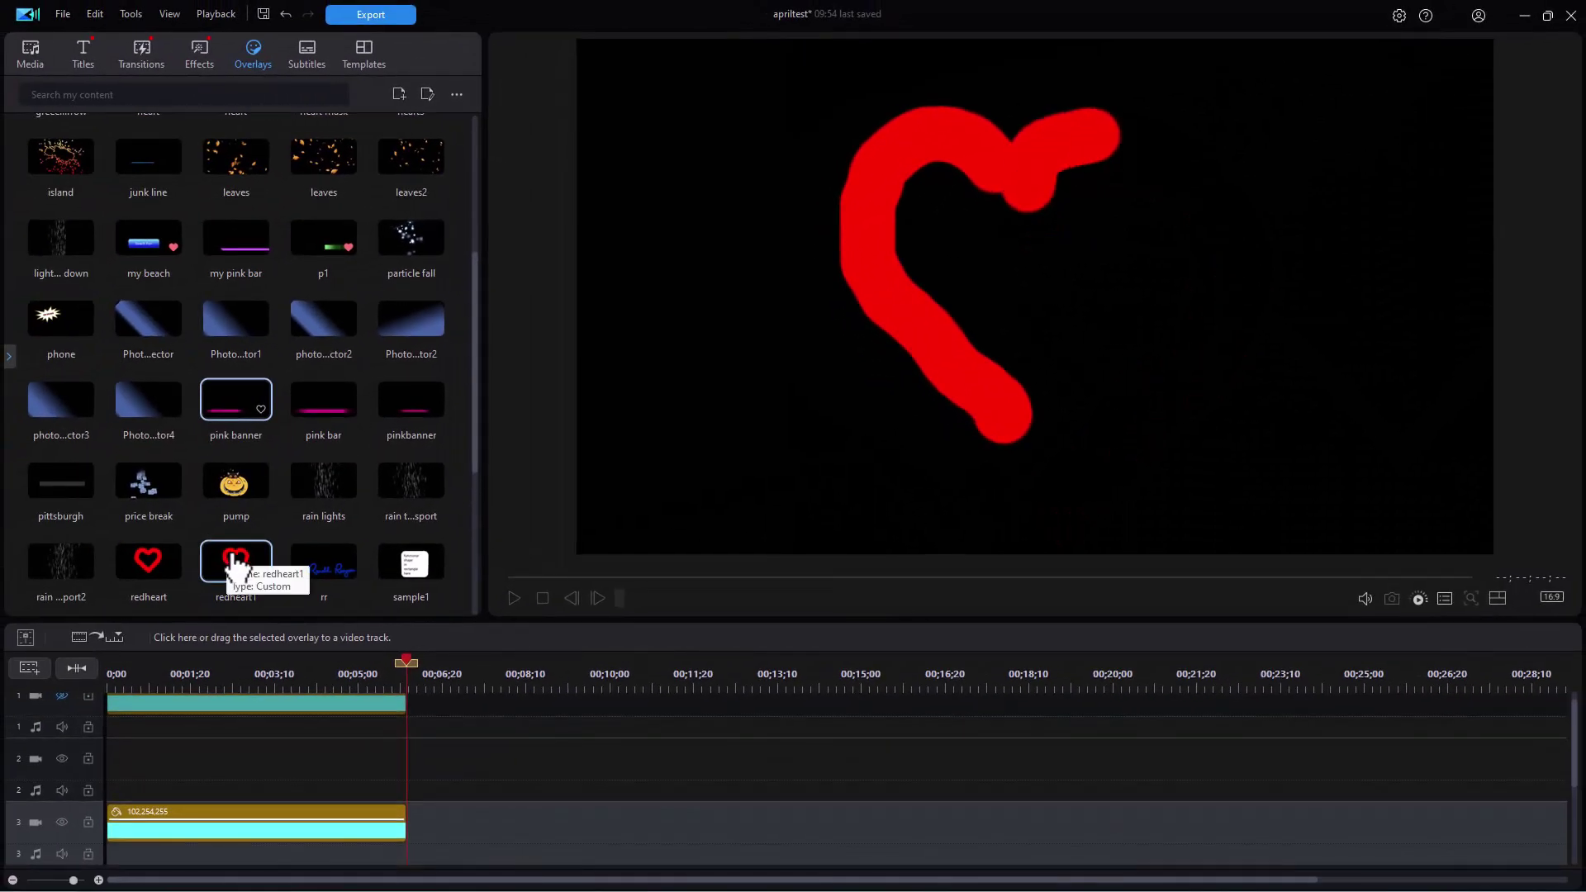
drag(237, 566, 153, 741)
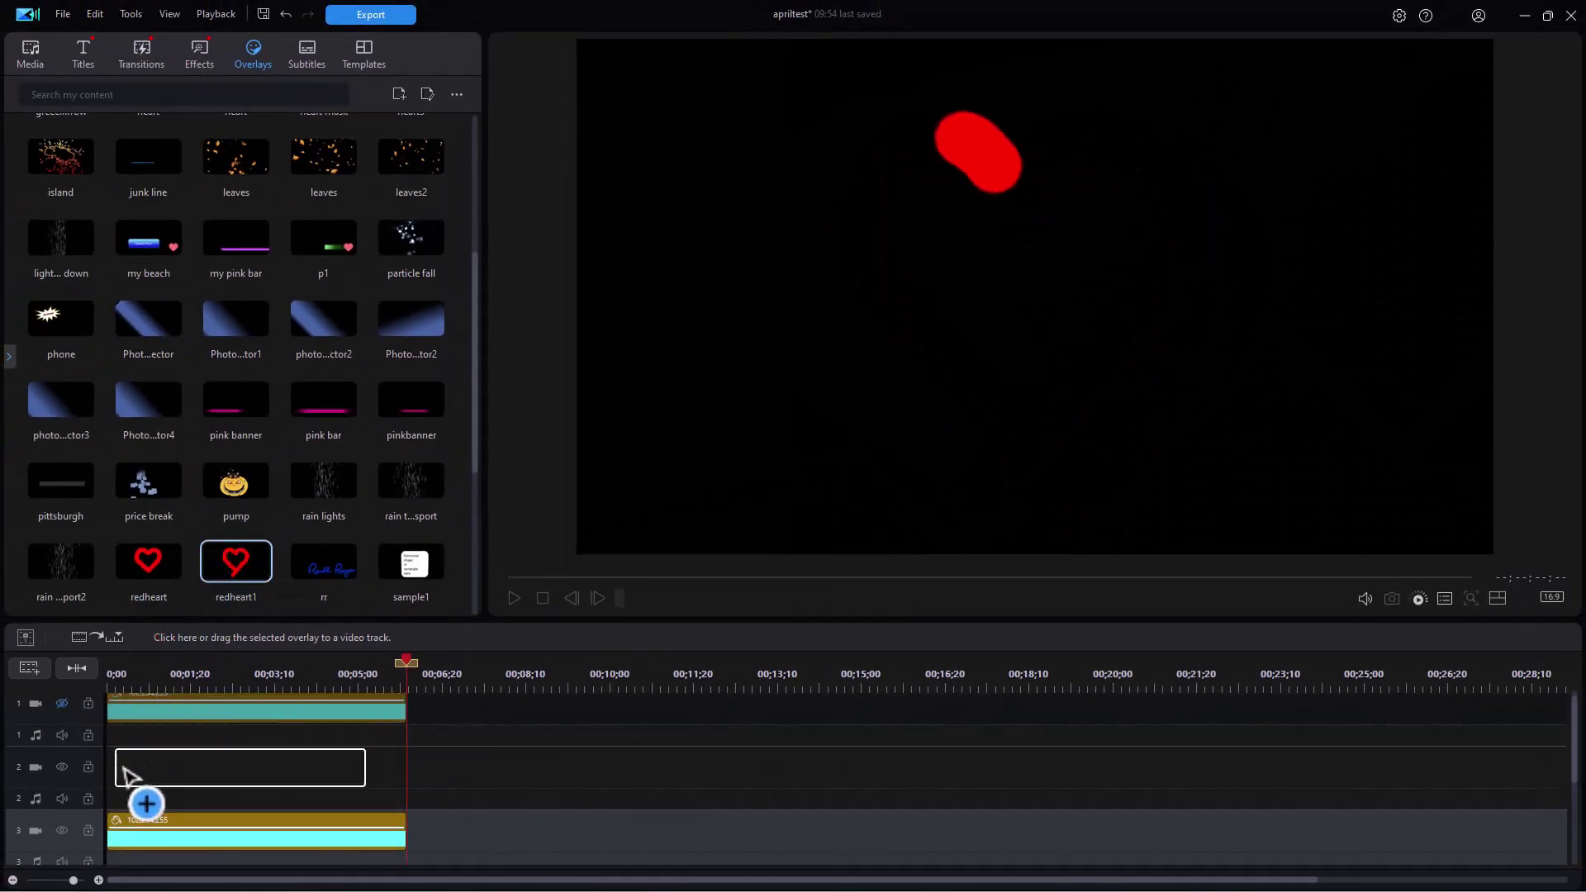
drag(130, 776, 124, 777)
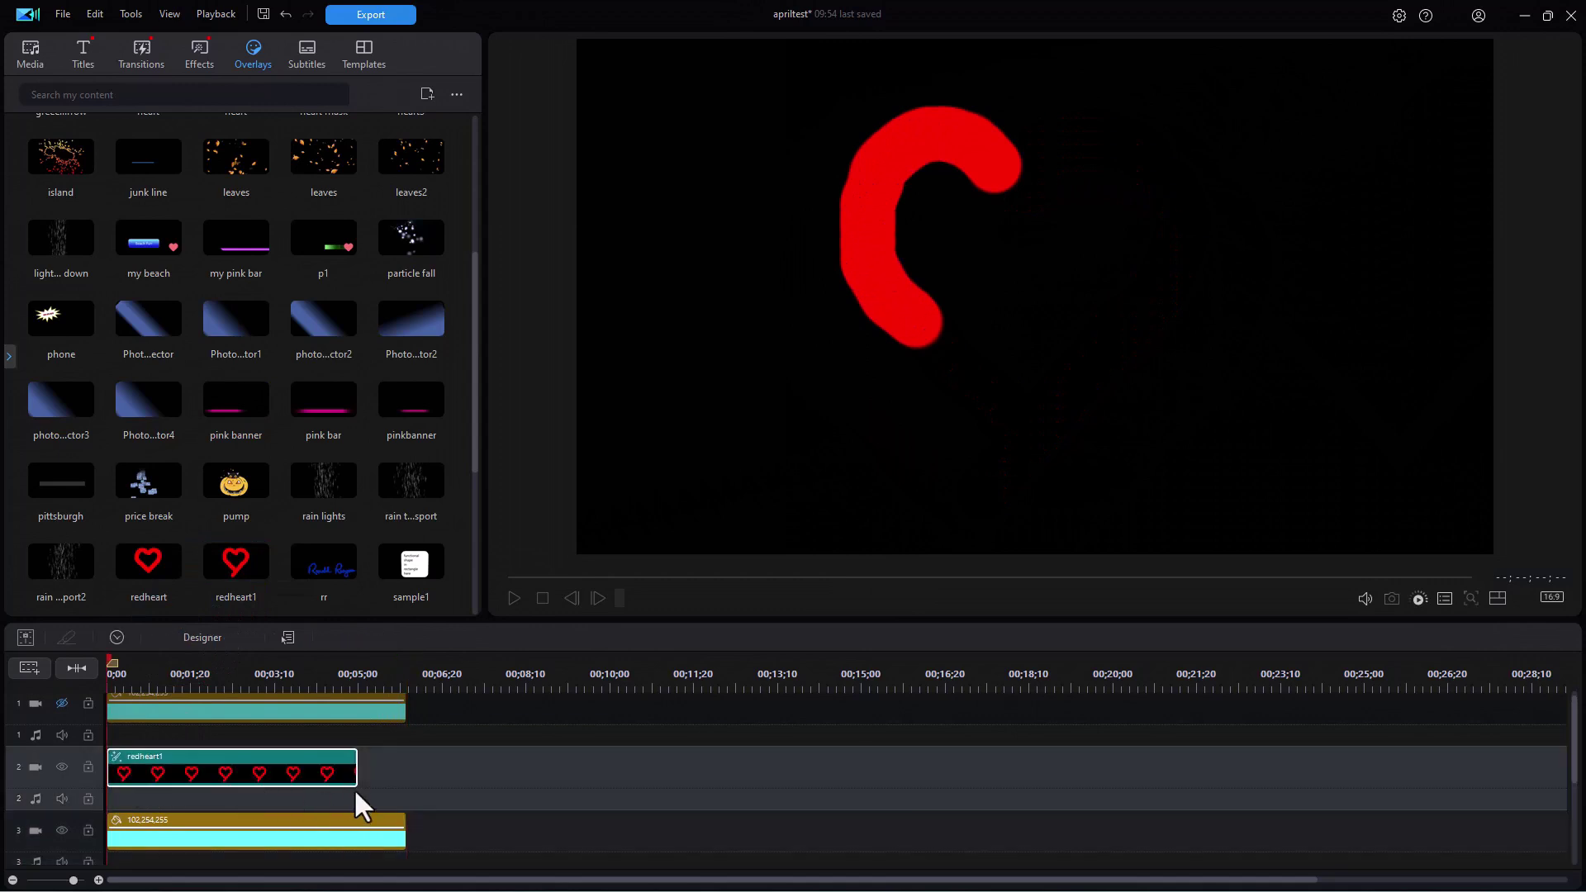
- Stretch the heart clip to 05;26, make track 1 visible, and rewind to the start
drag(356, 768, 401, 769)
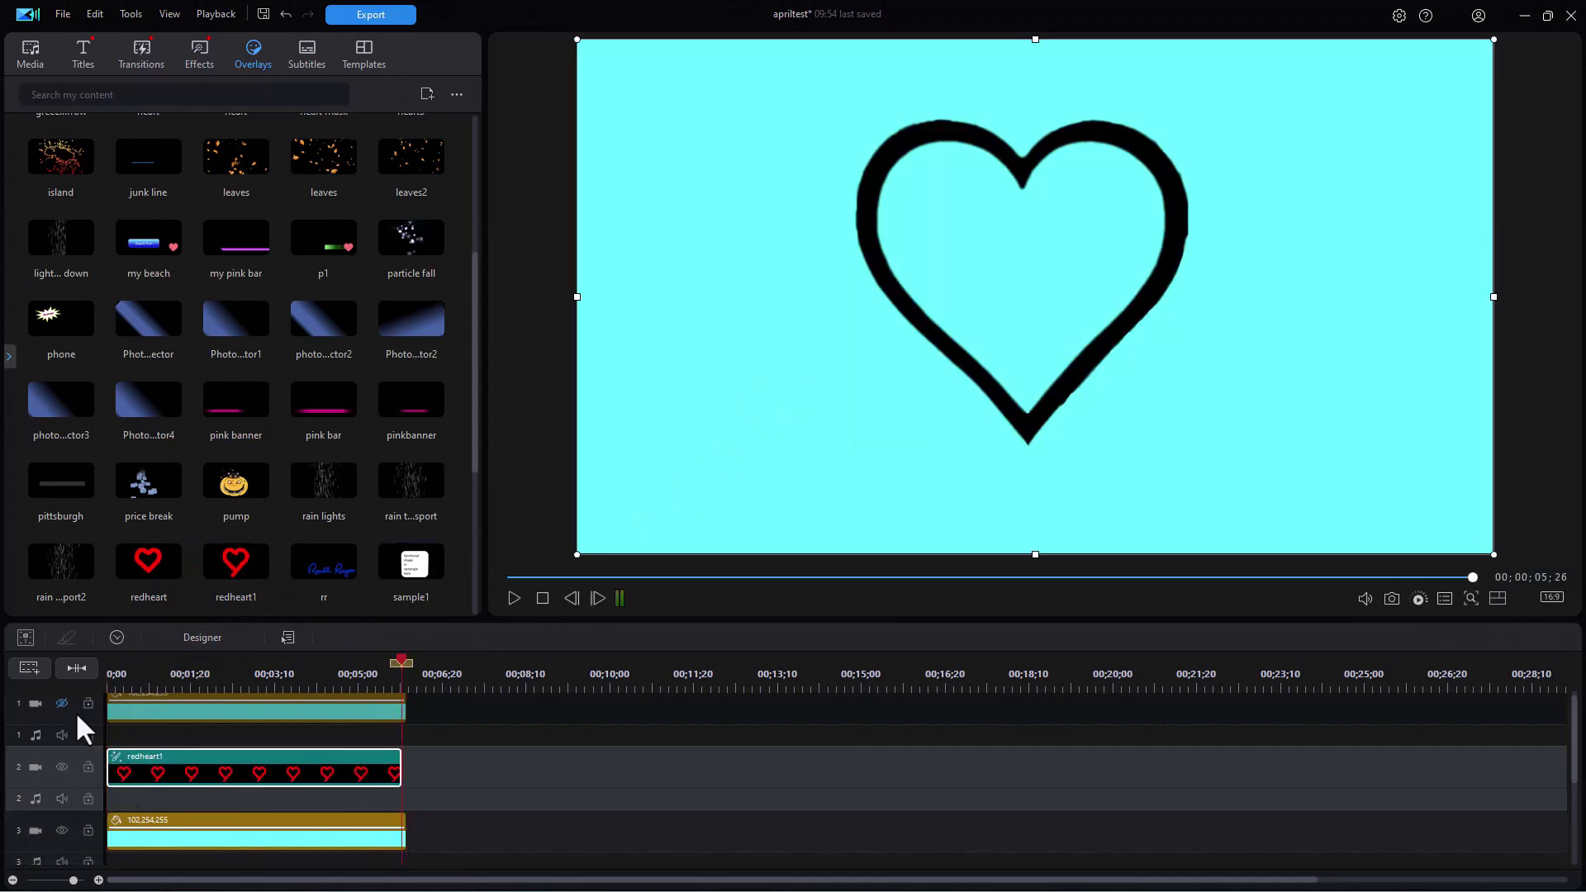
click(62, 701)
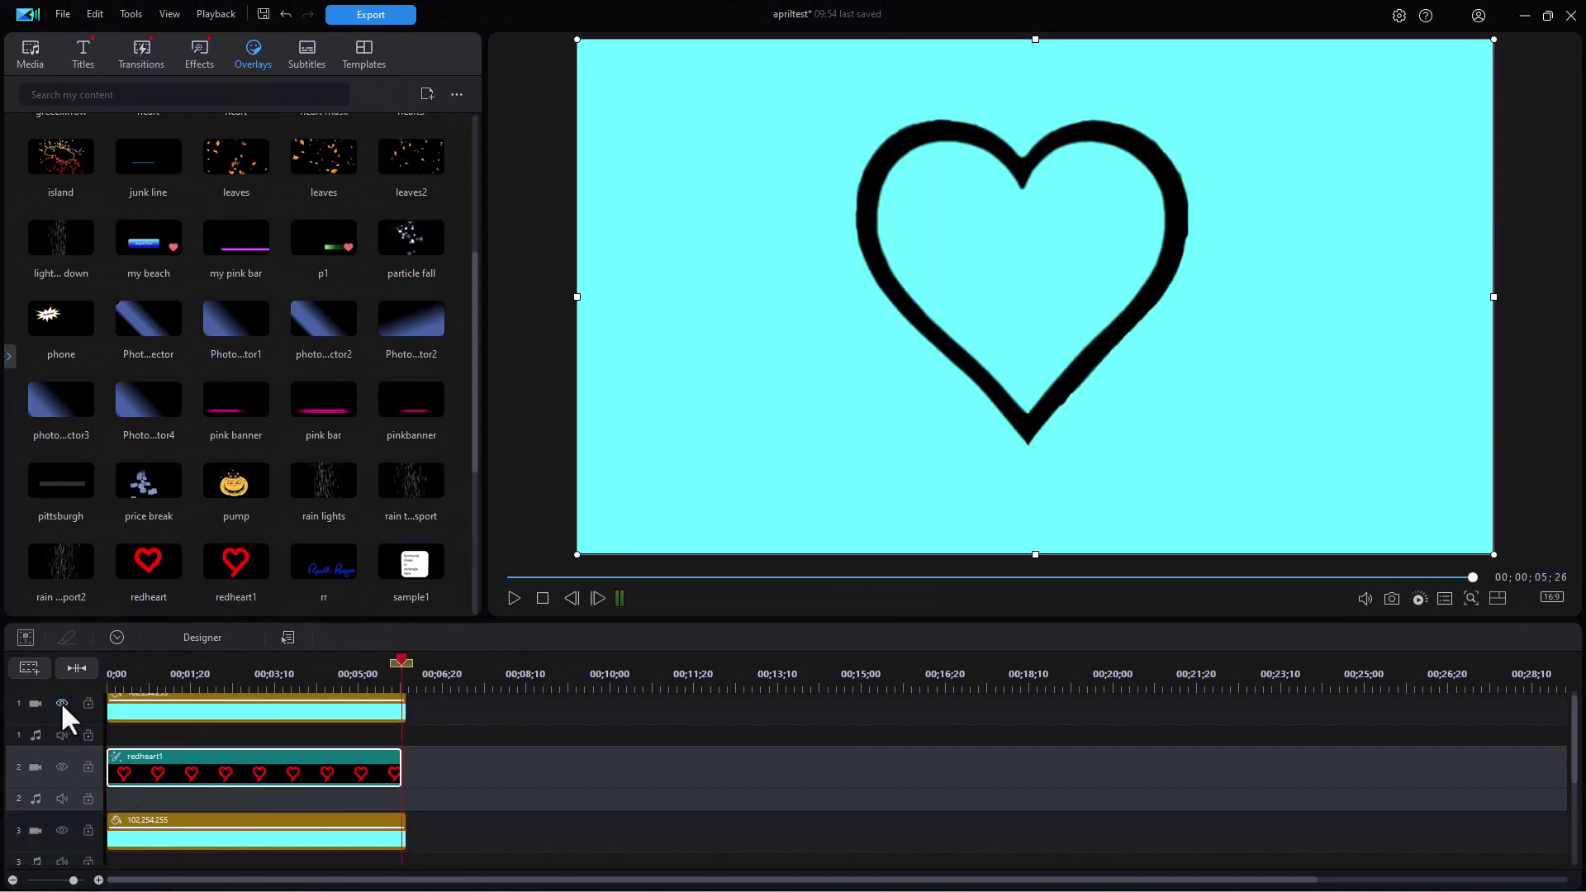
click(513, 597)
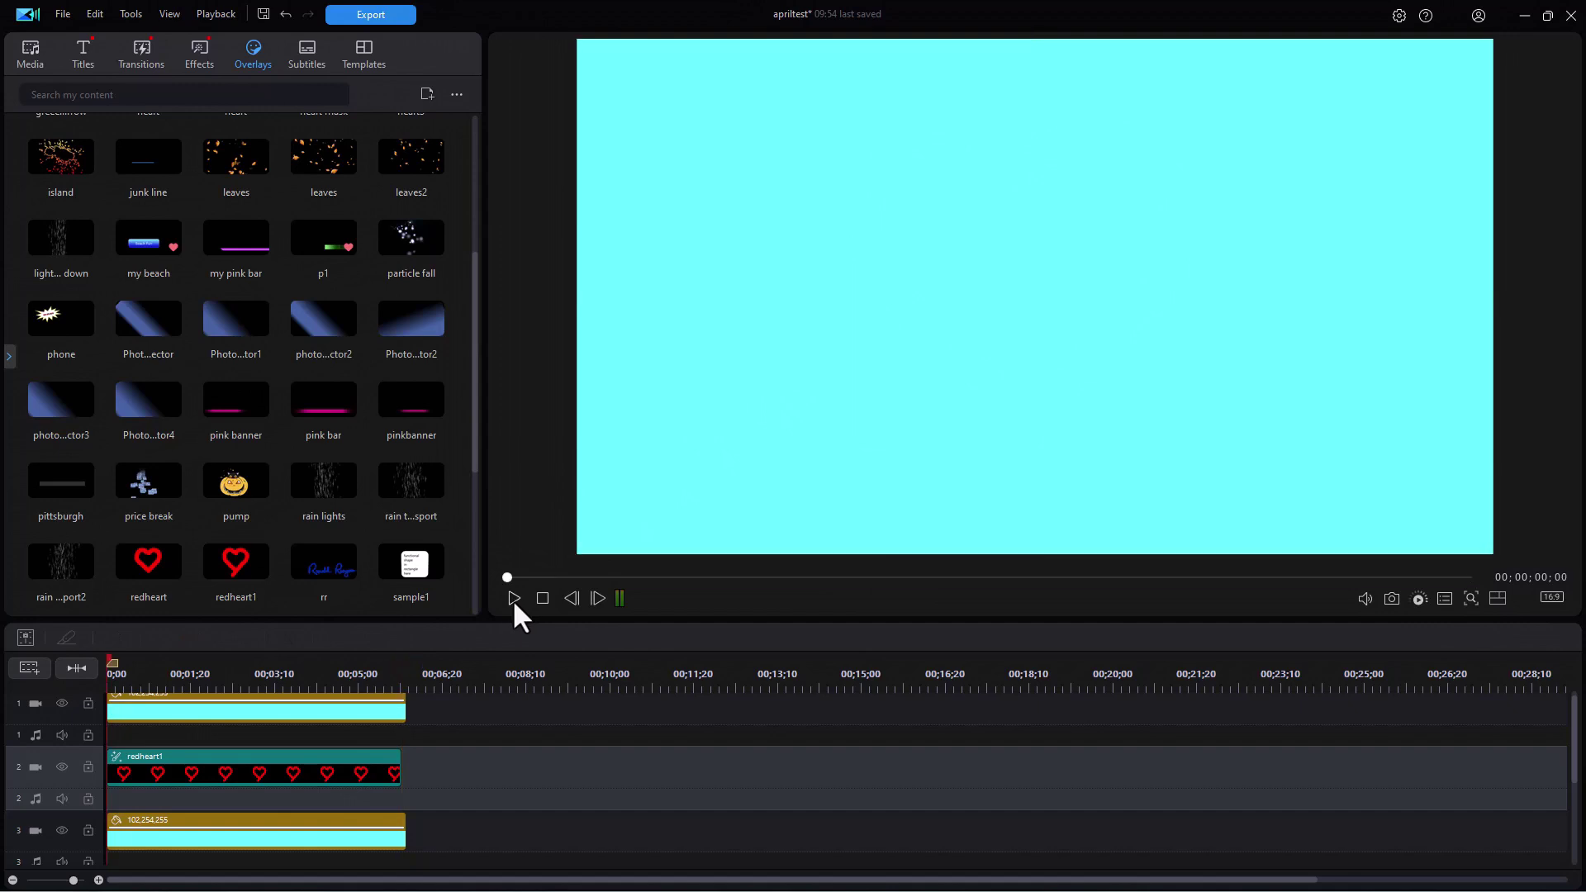
click(514, 598)
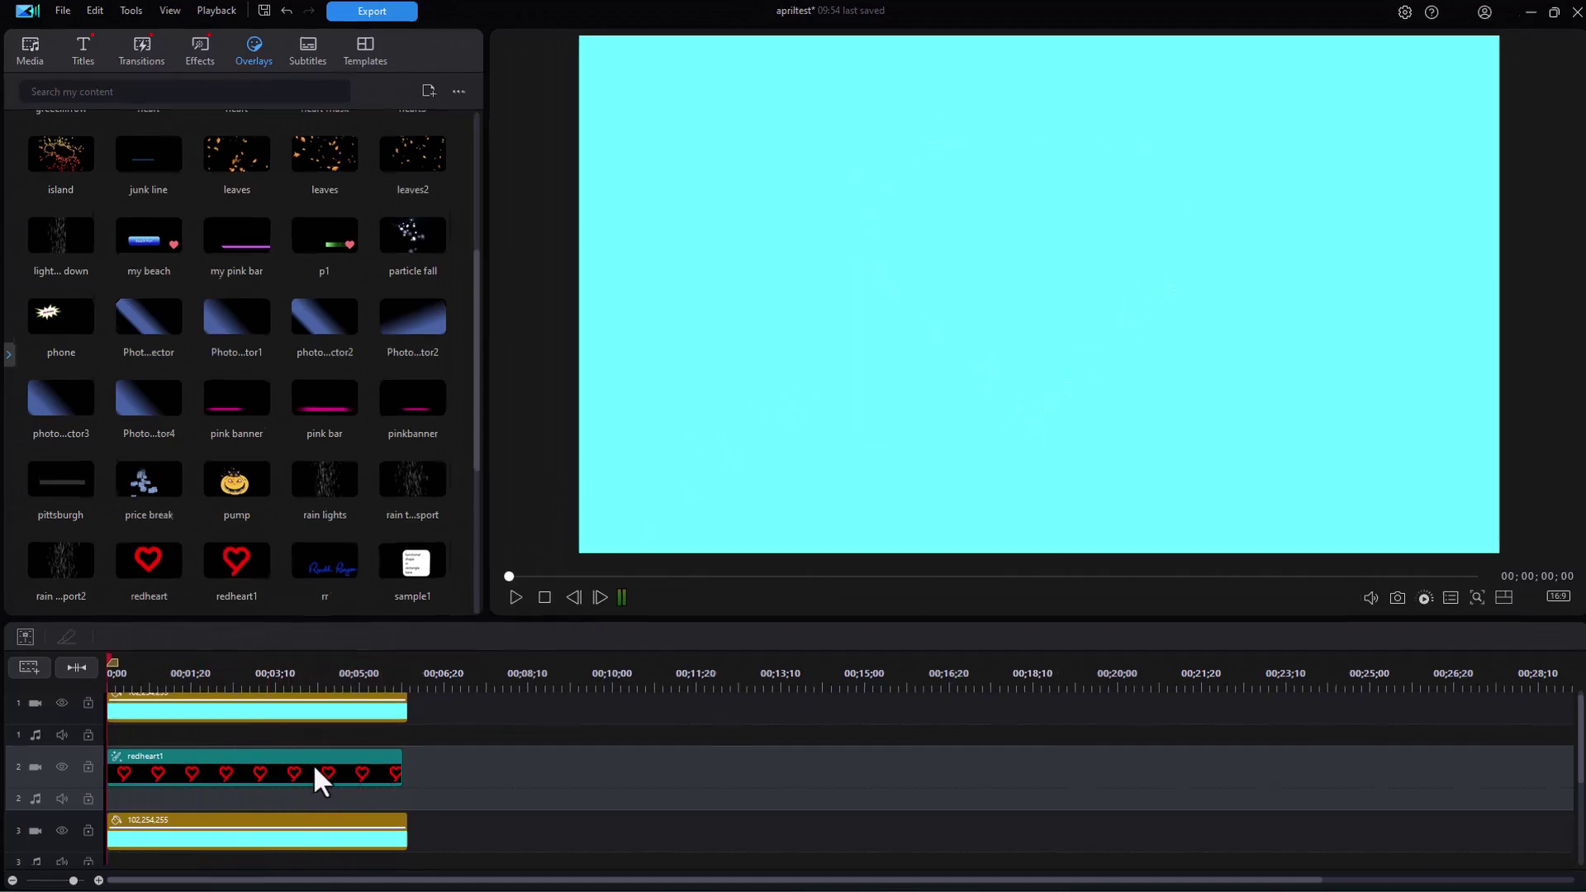
click(315, 773)
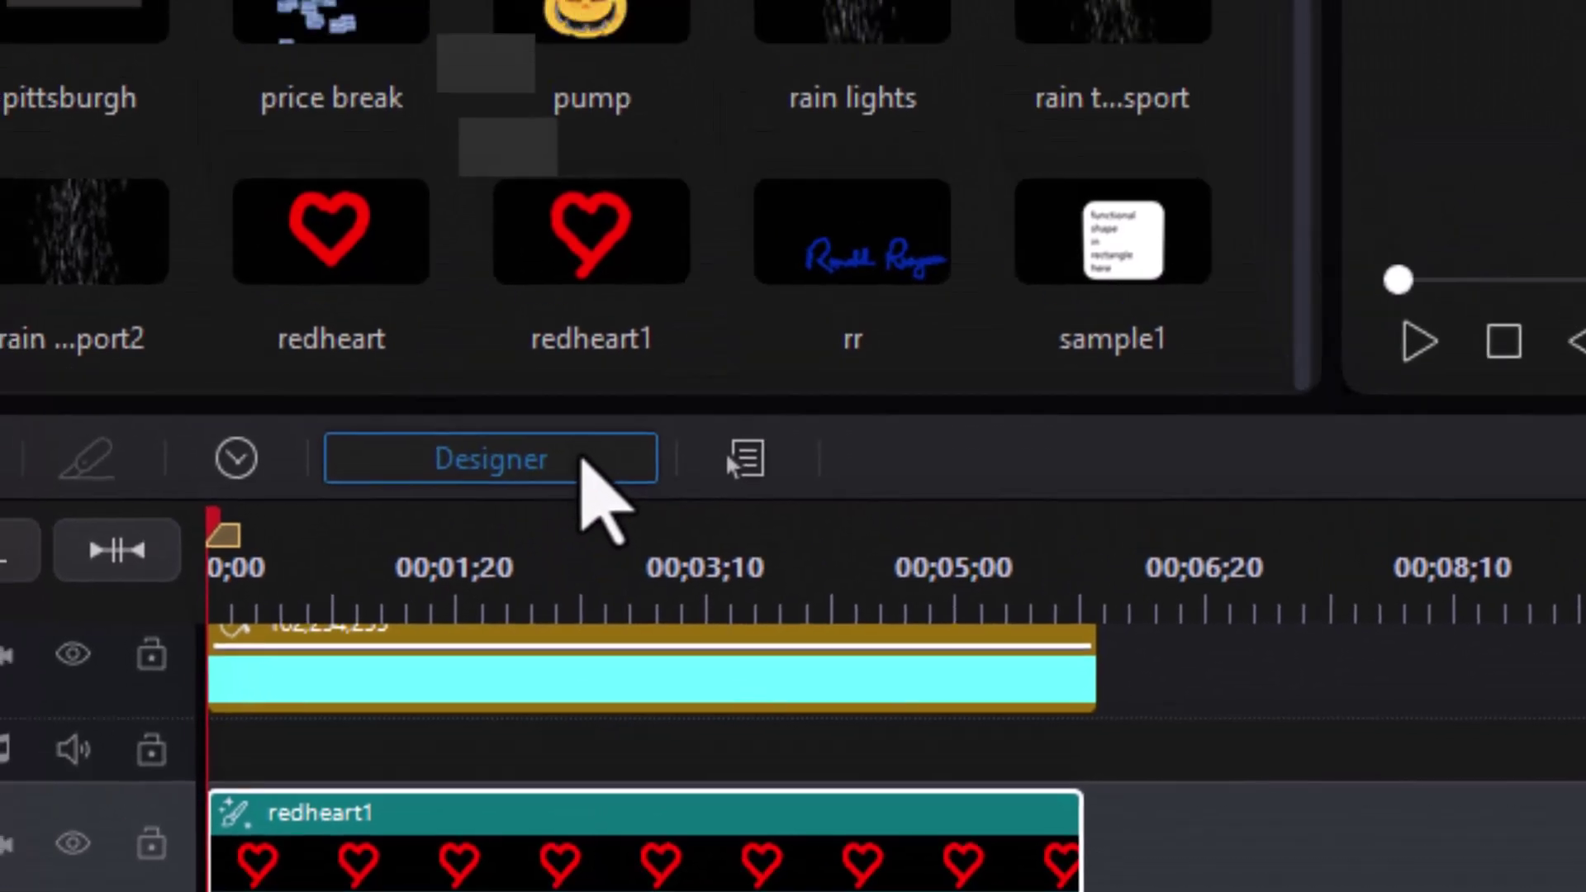
- Set the redheart1 drawing's playback duration to 00;00;03;00 and its freeze to 16 frames
click(536, 322)
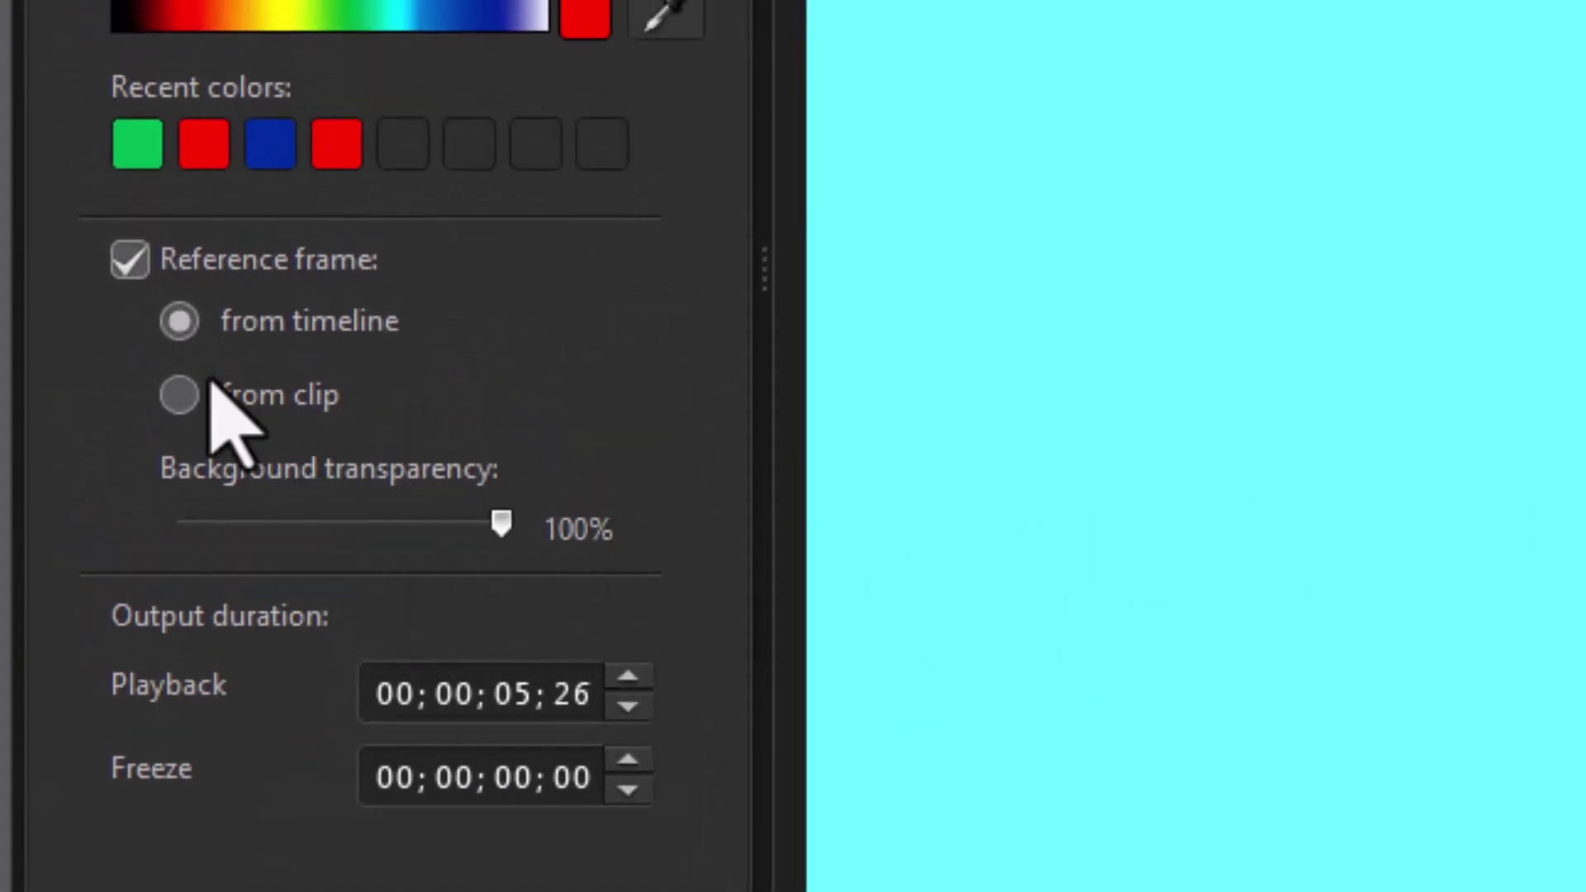
click(523, 702)
text(03)
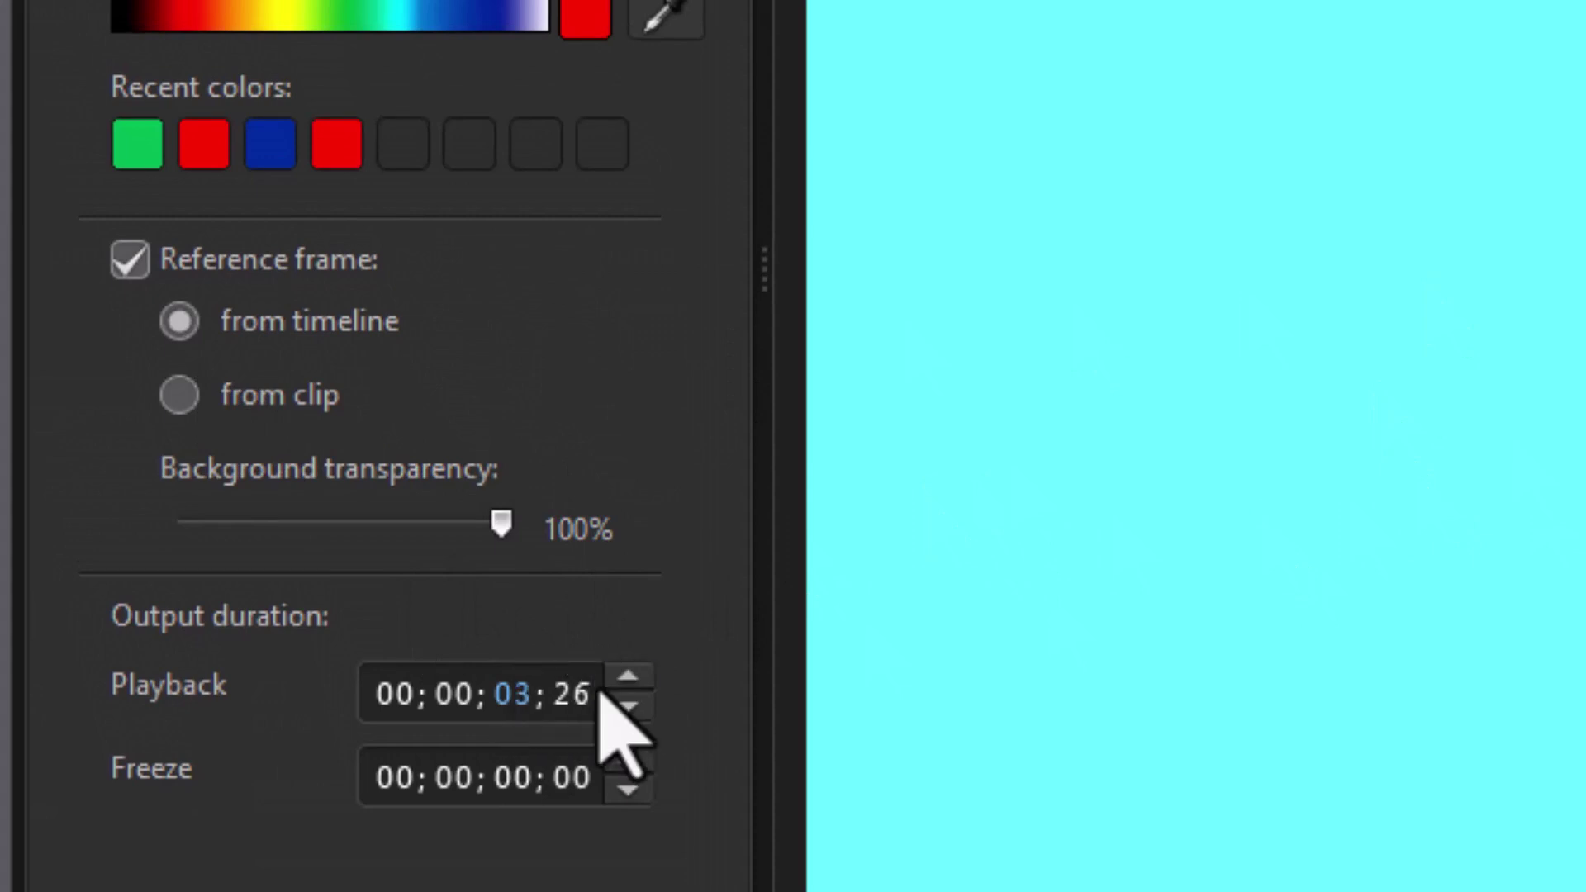
click(575, 692)
text(2)
key(BackSpace)
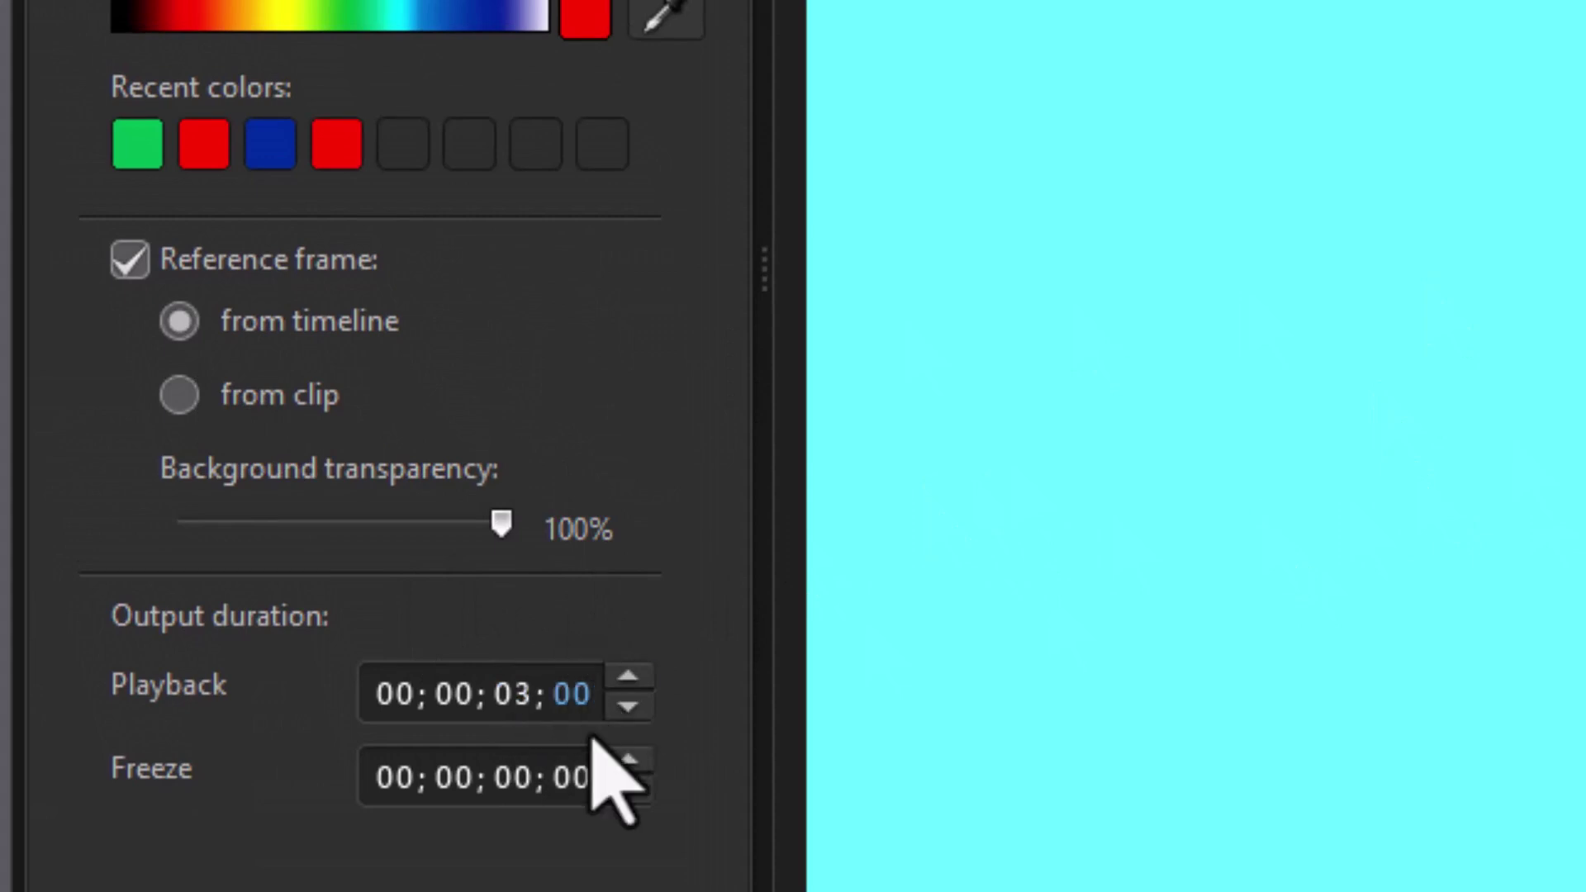
click(521, 793)
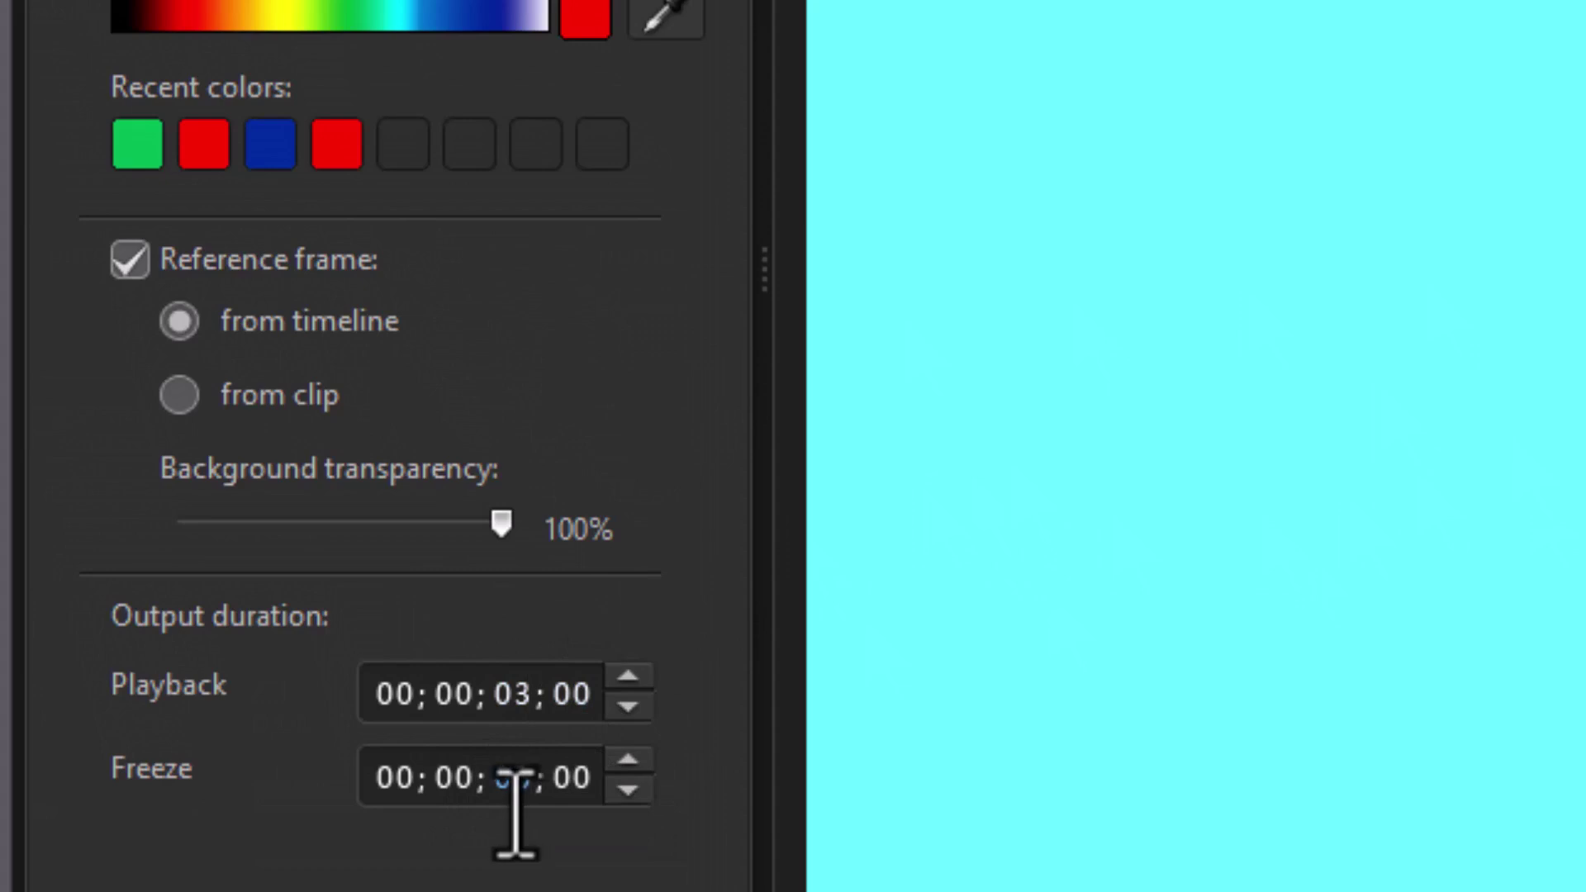
click(580, 782)
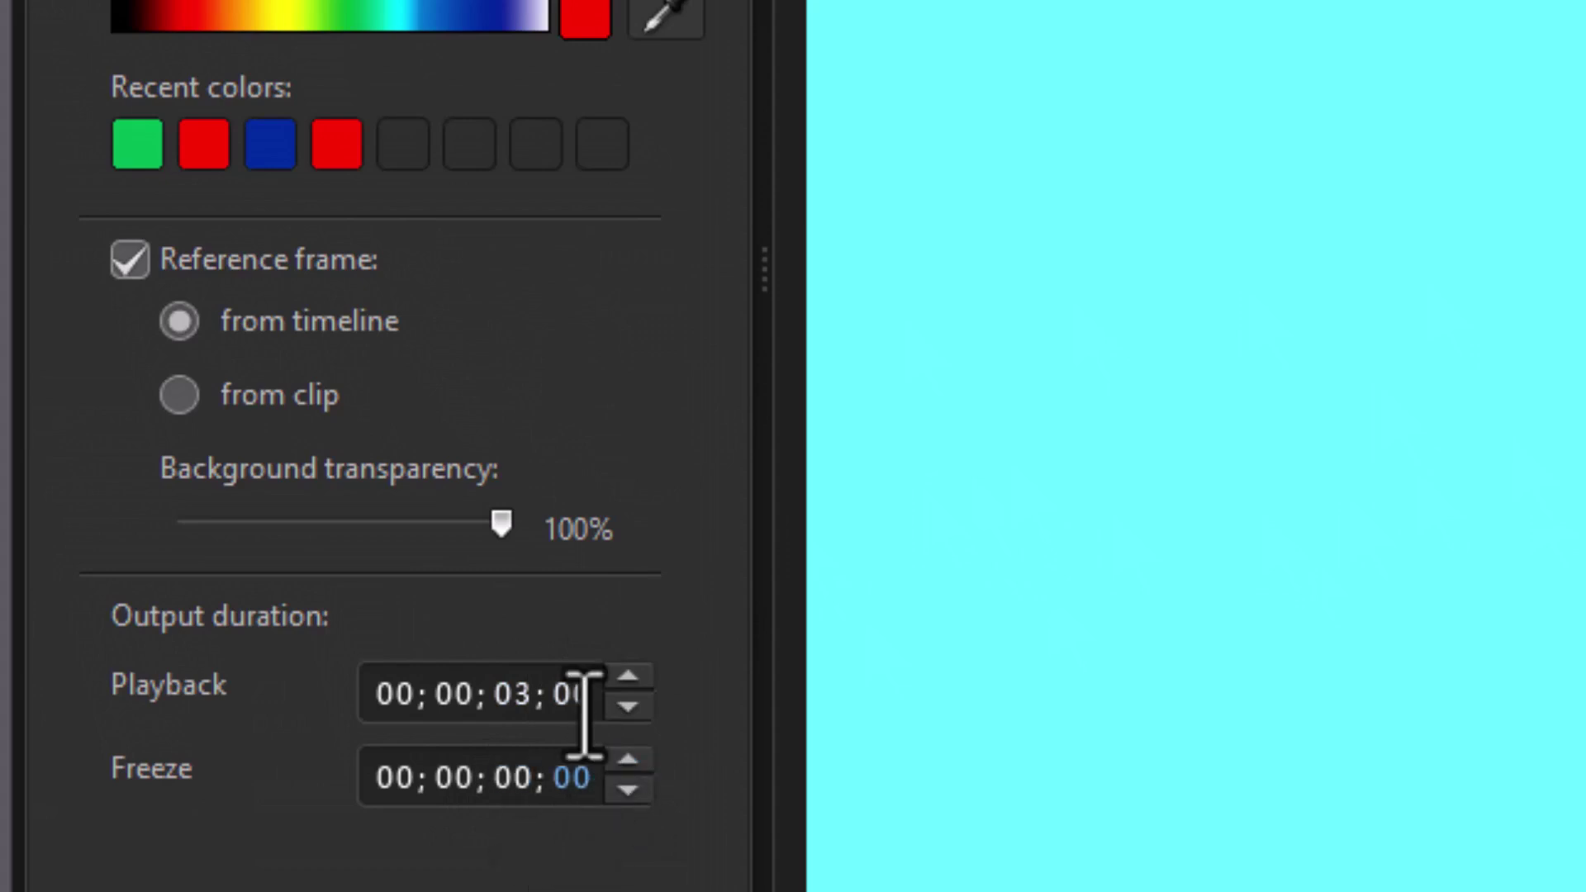
text(16)
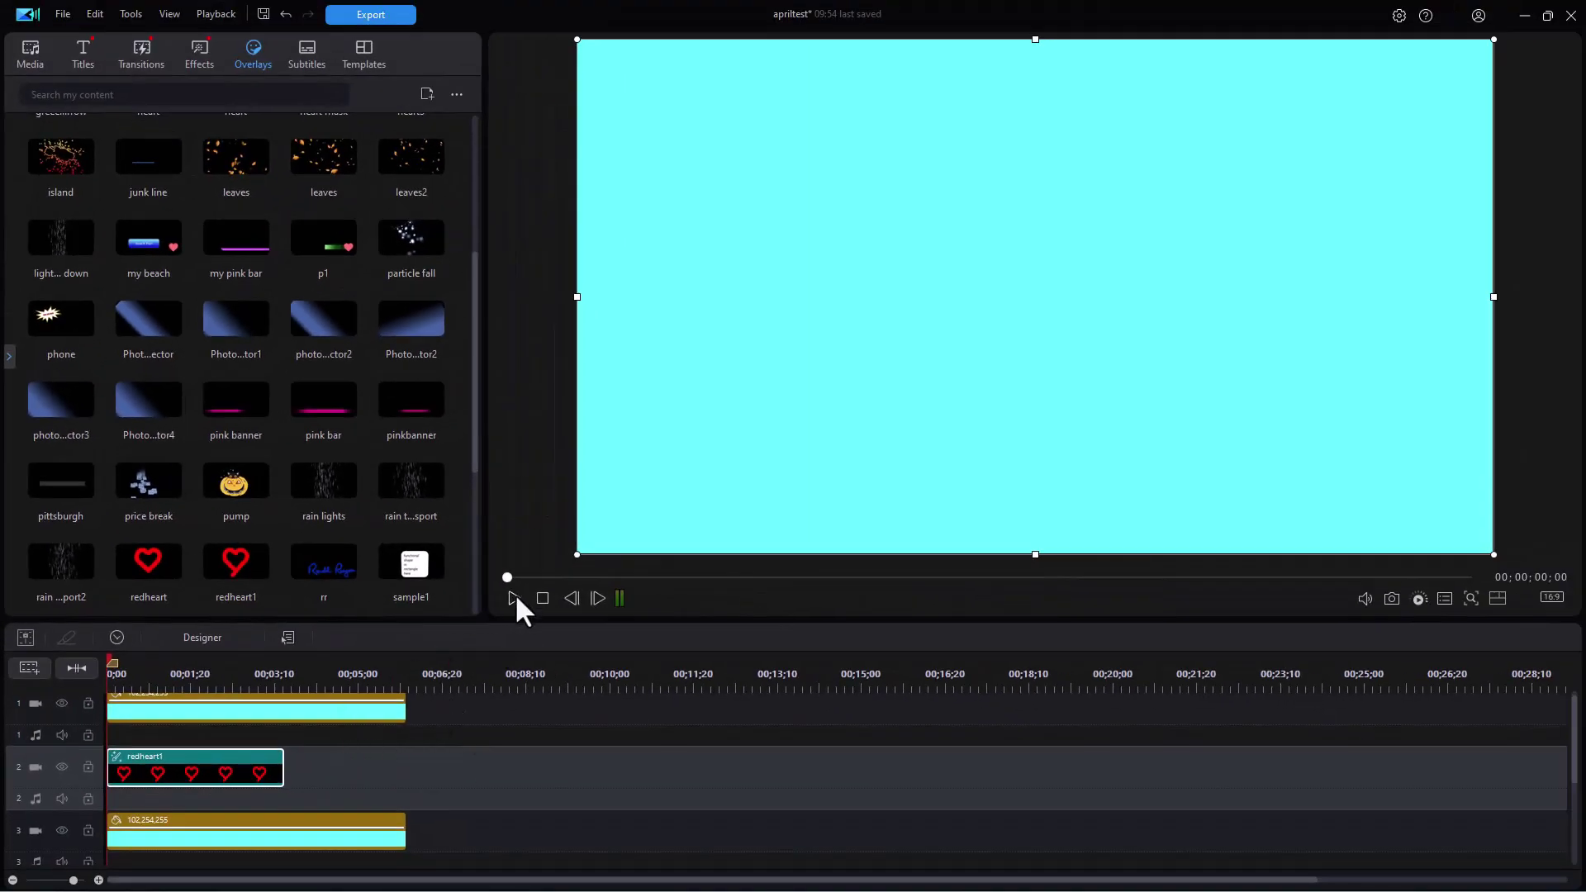
- Pause on the finished heart at 03;15 and save a snapshot named redheart1
click(515, 597)
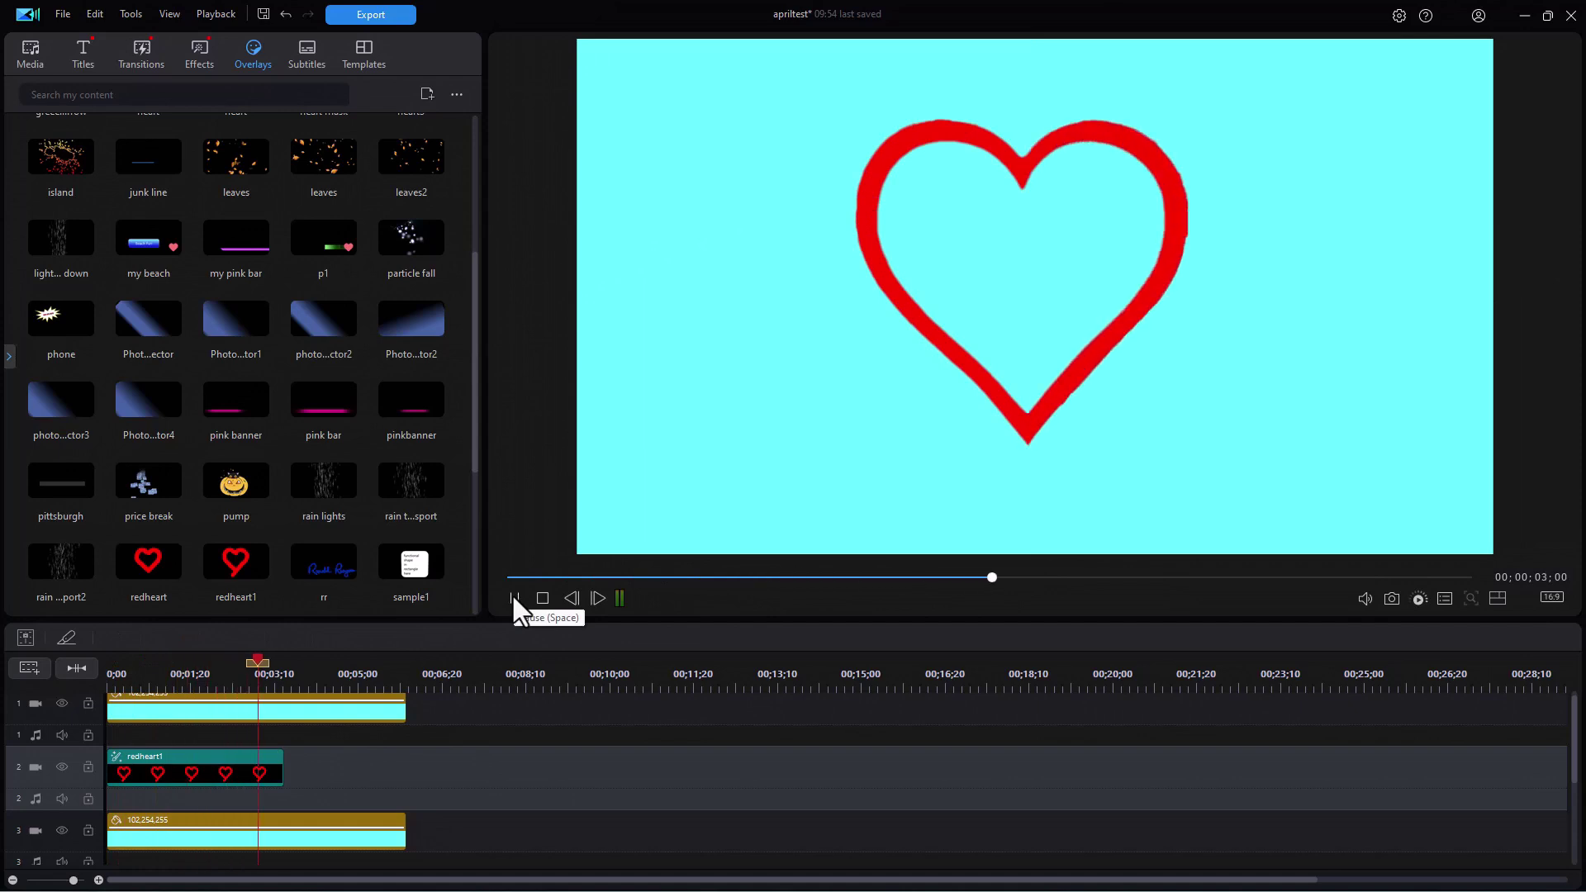
click(408, 754)
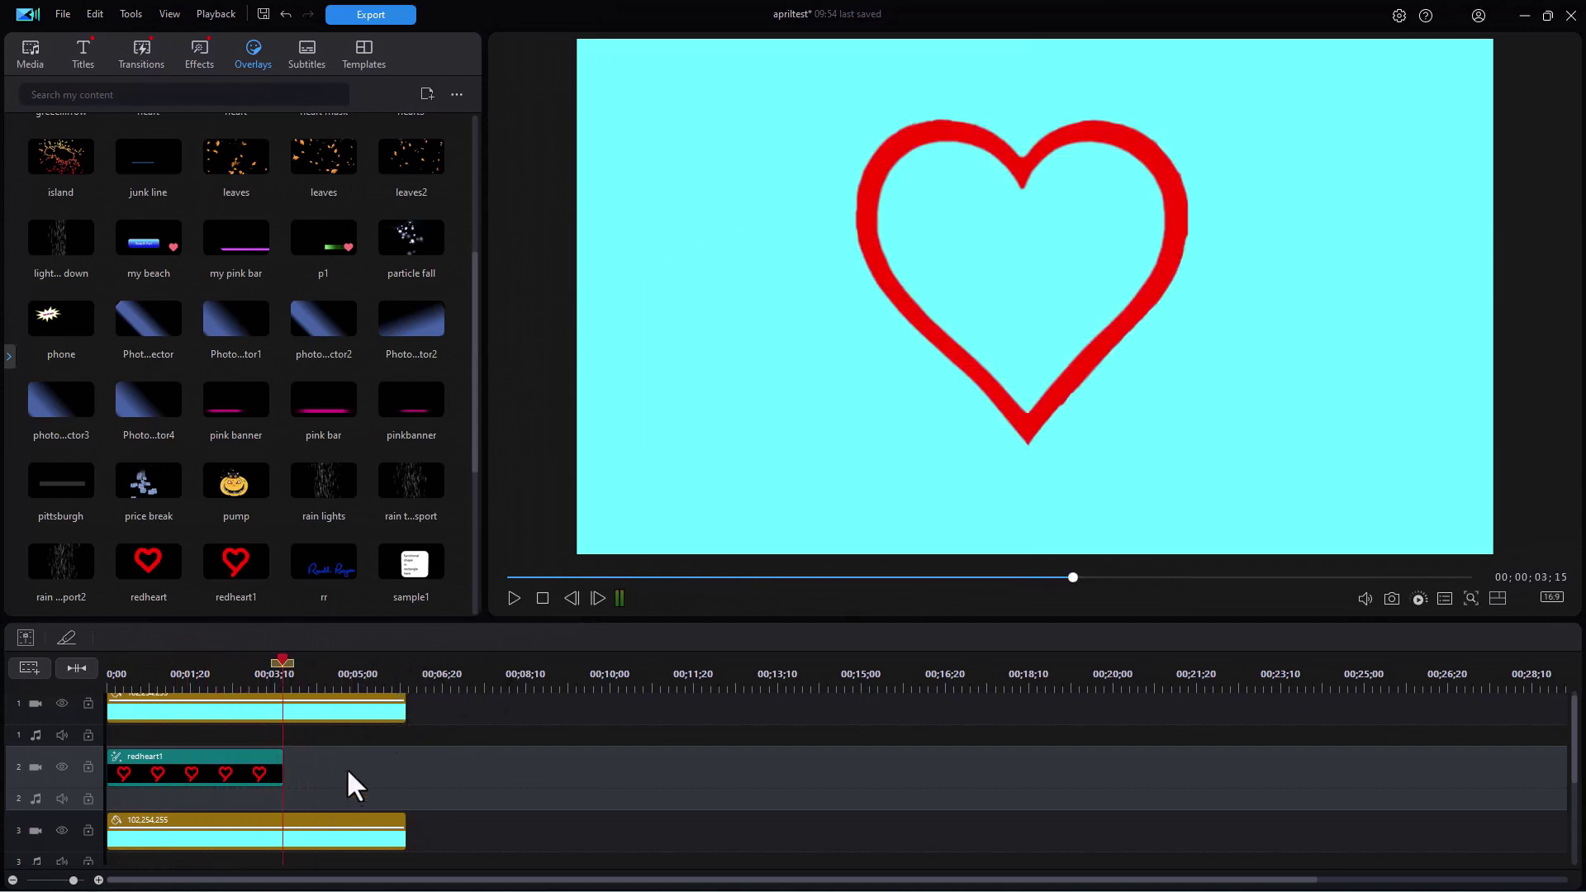
key(ctrl+alt+s)
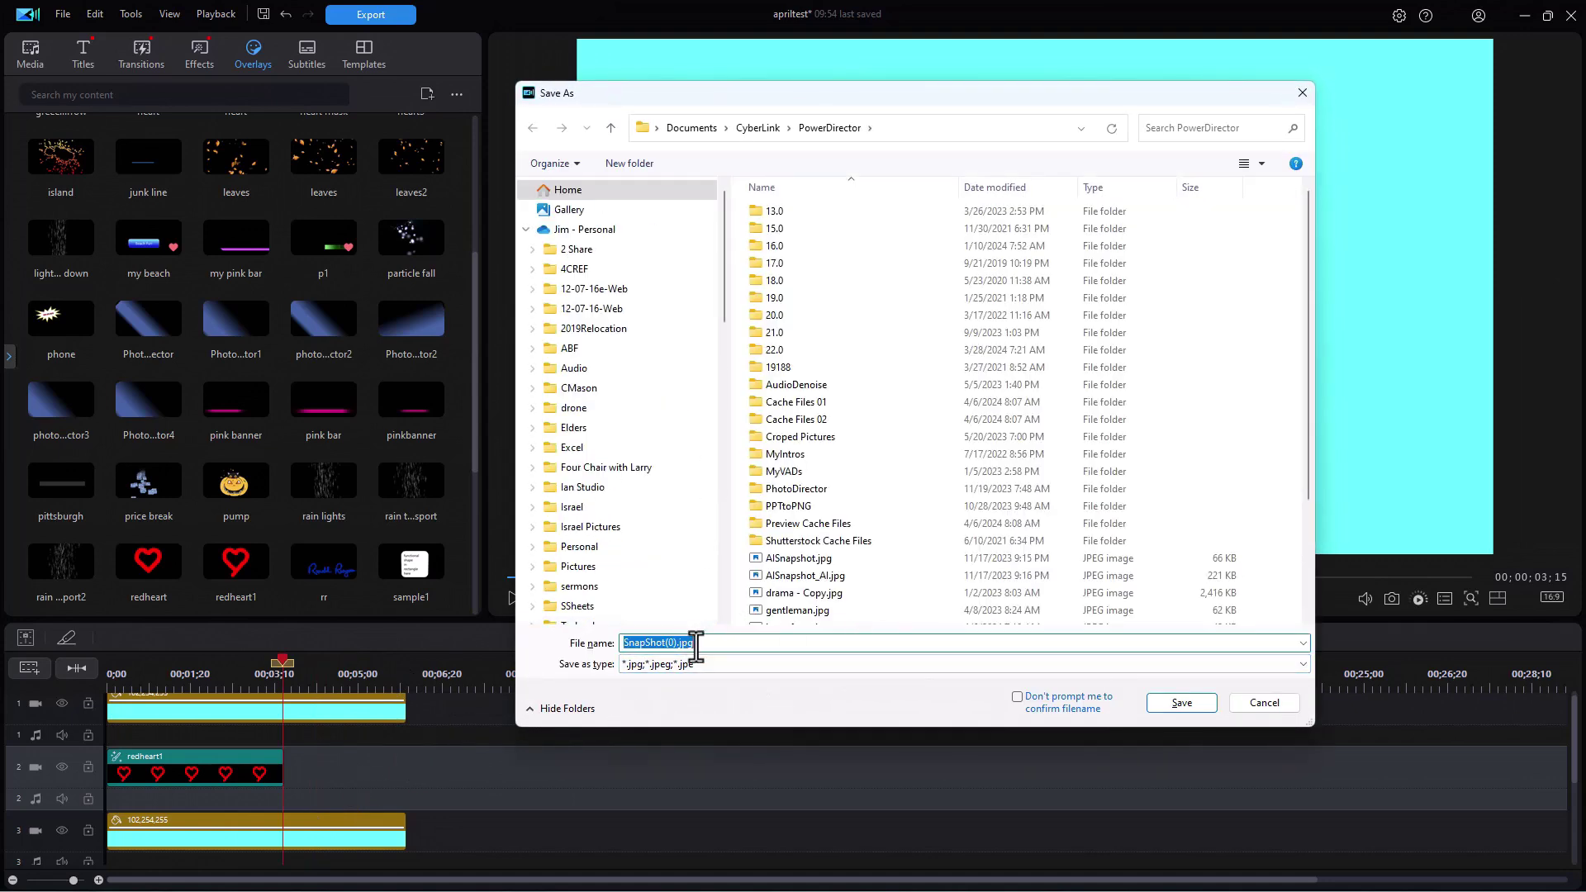
text(redheart1)
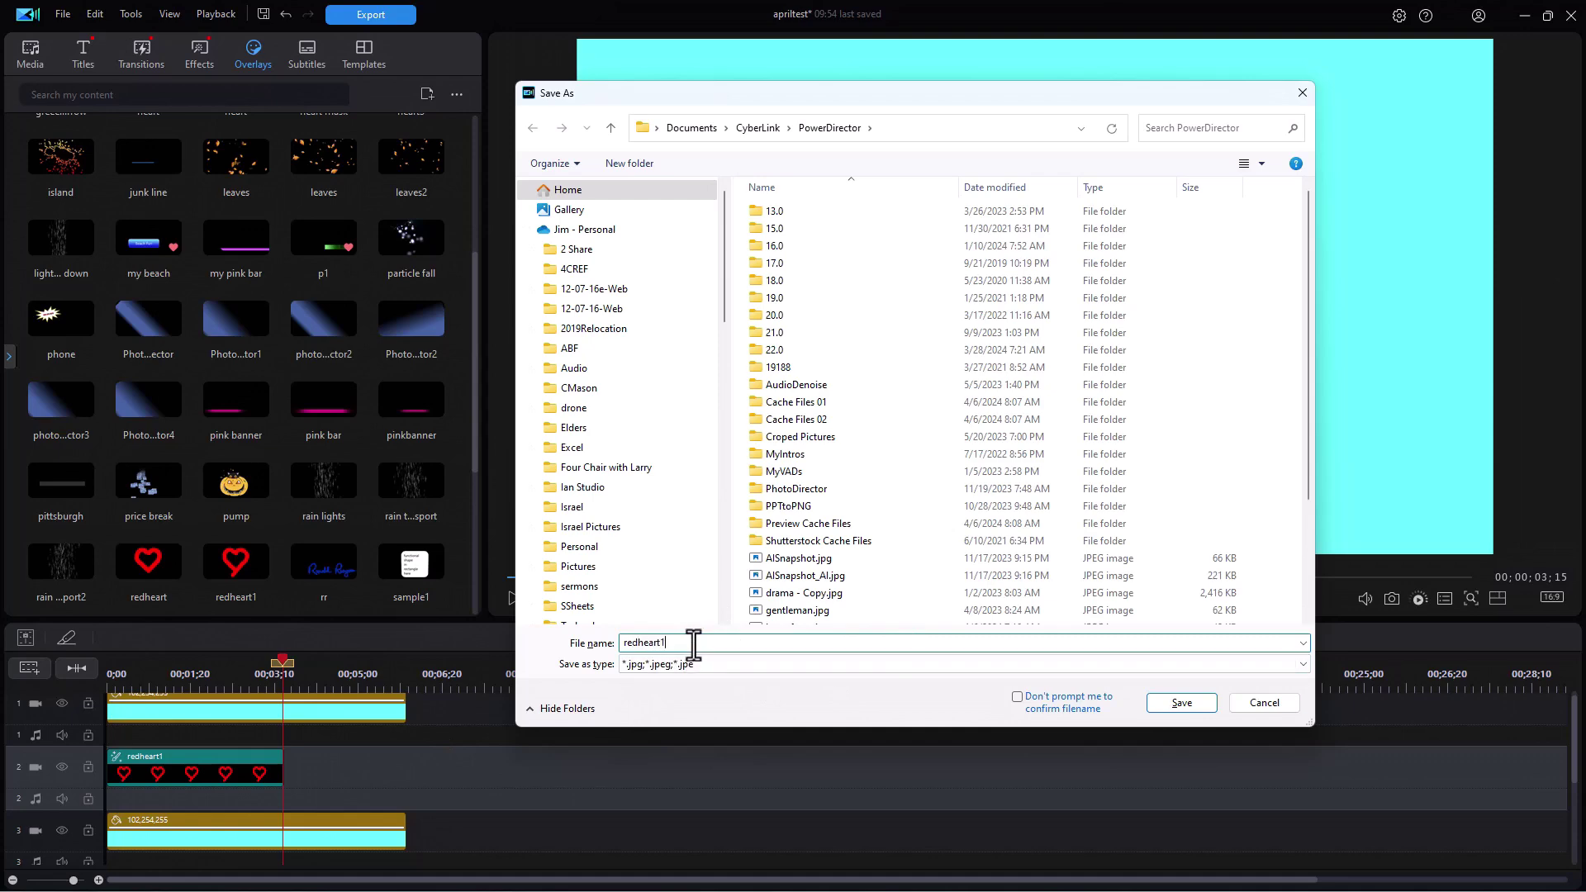
key(Return)
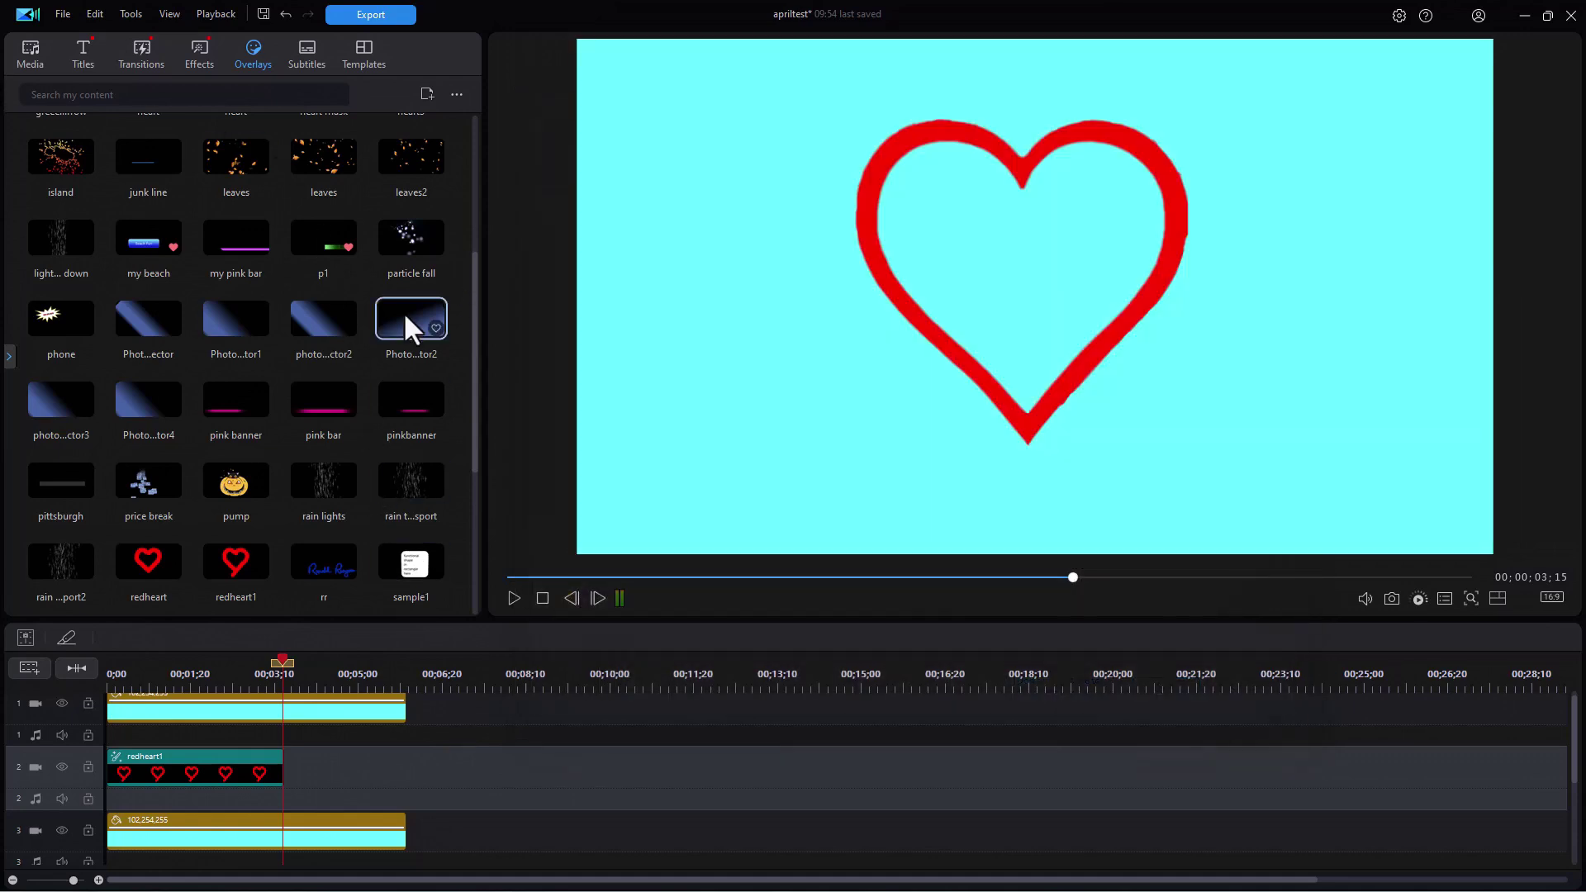
- Split both cyan clips at the playhead and delete their trailing pieces
click(304, 707)
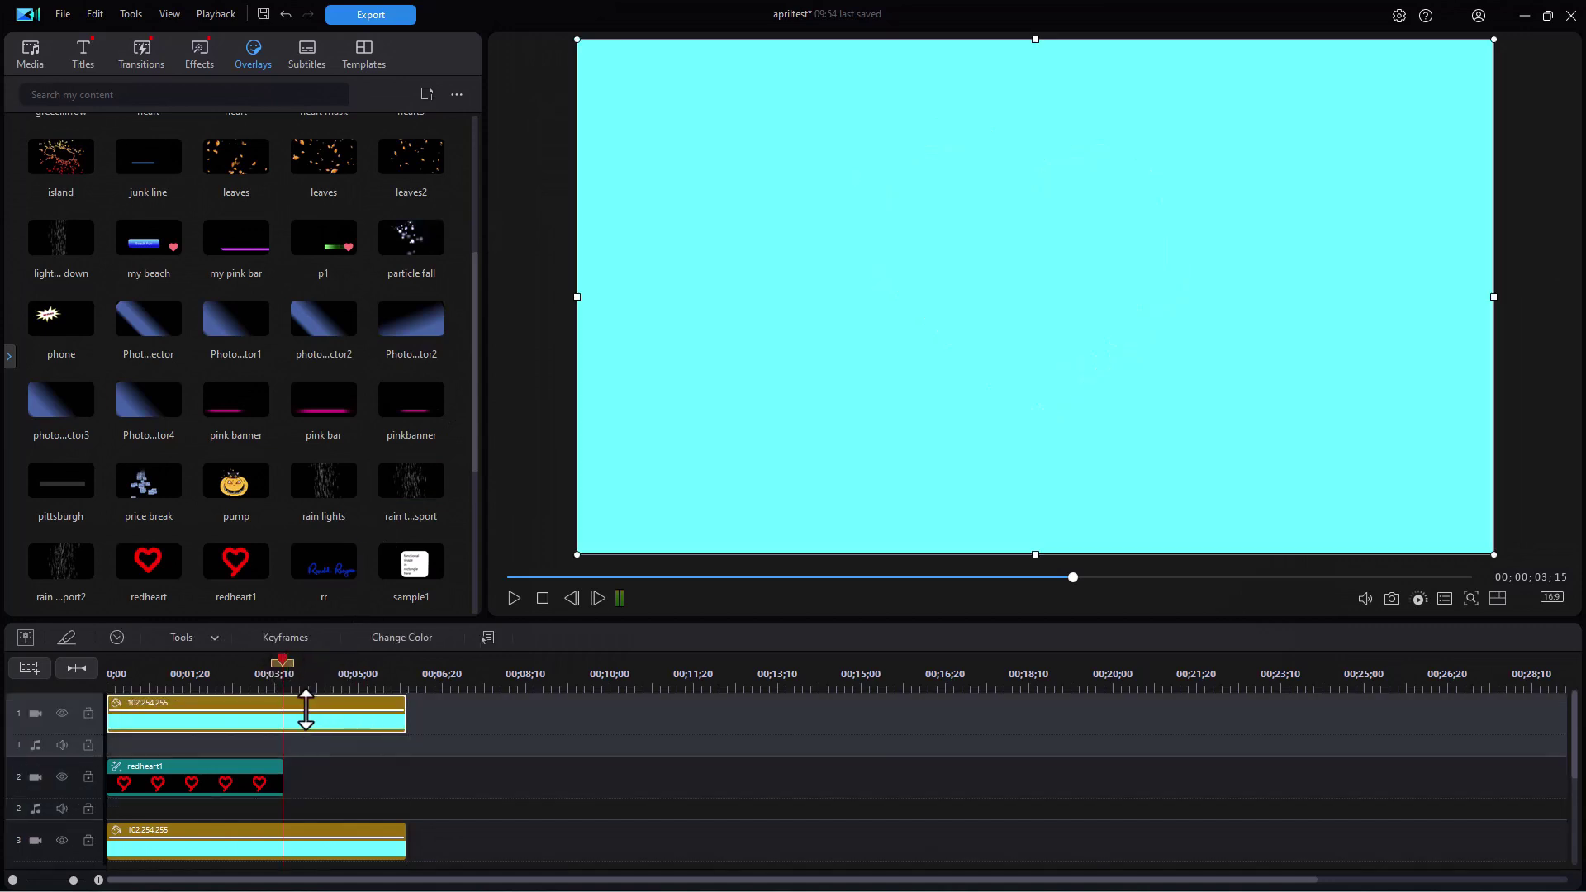
key(ctrl+t)
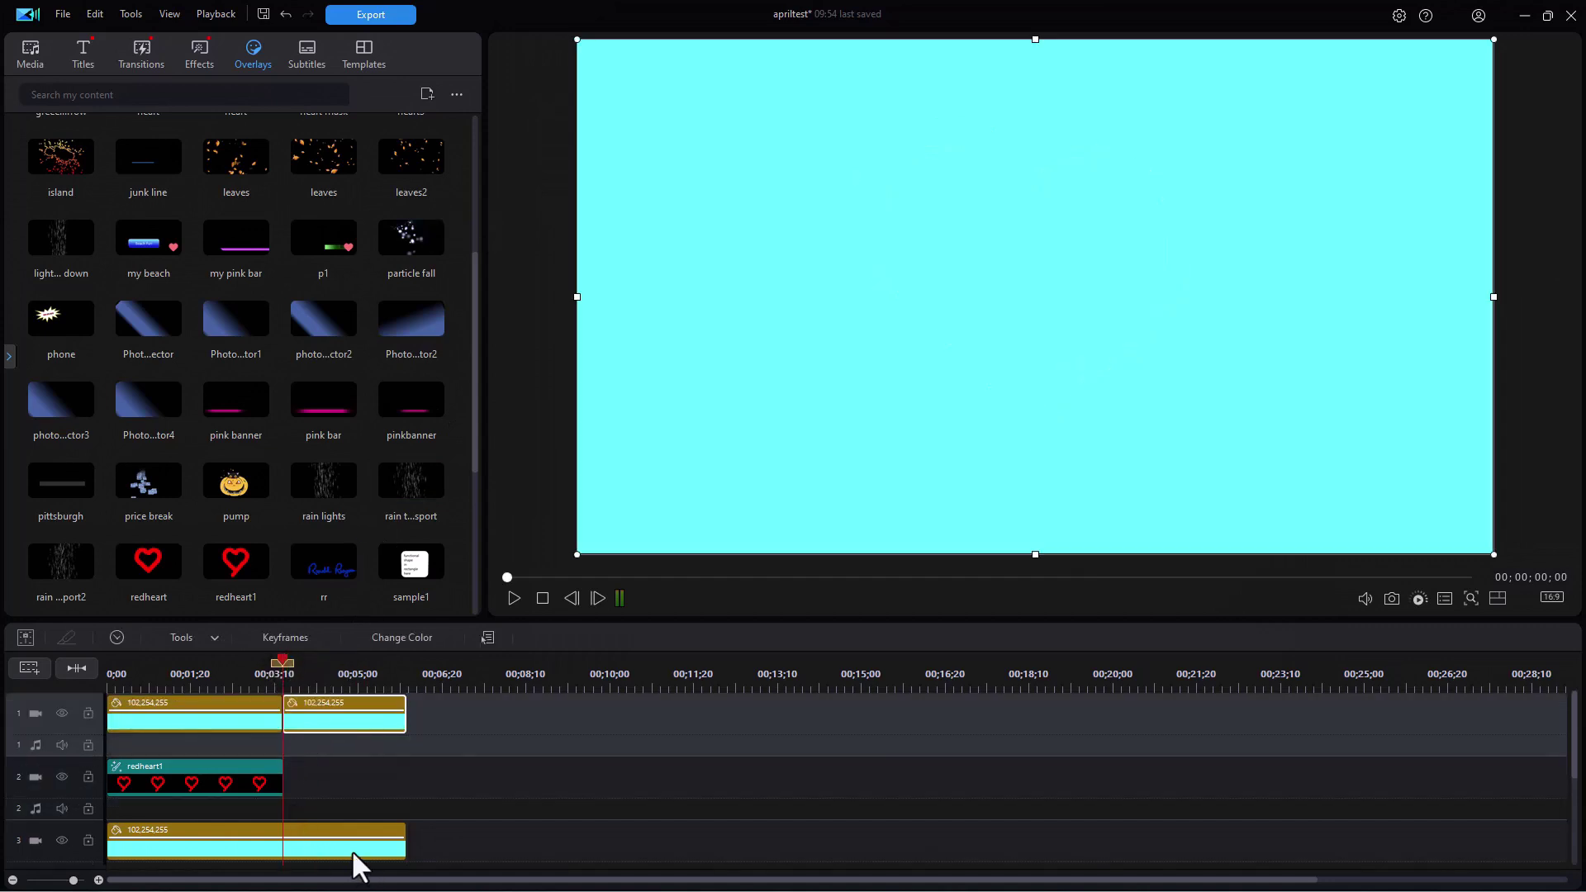
click(349, 842)
key(ctrl+t)
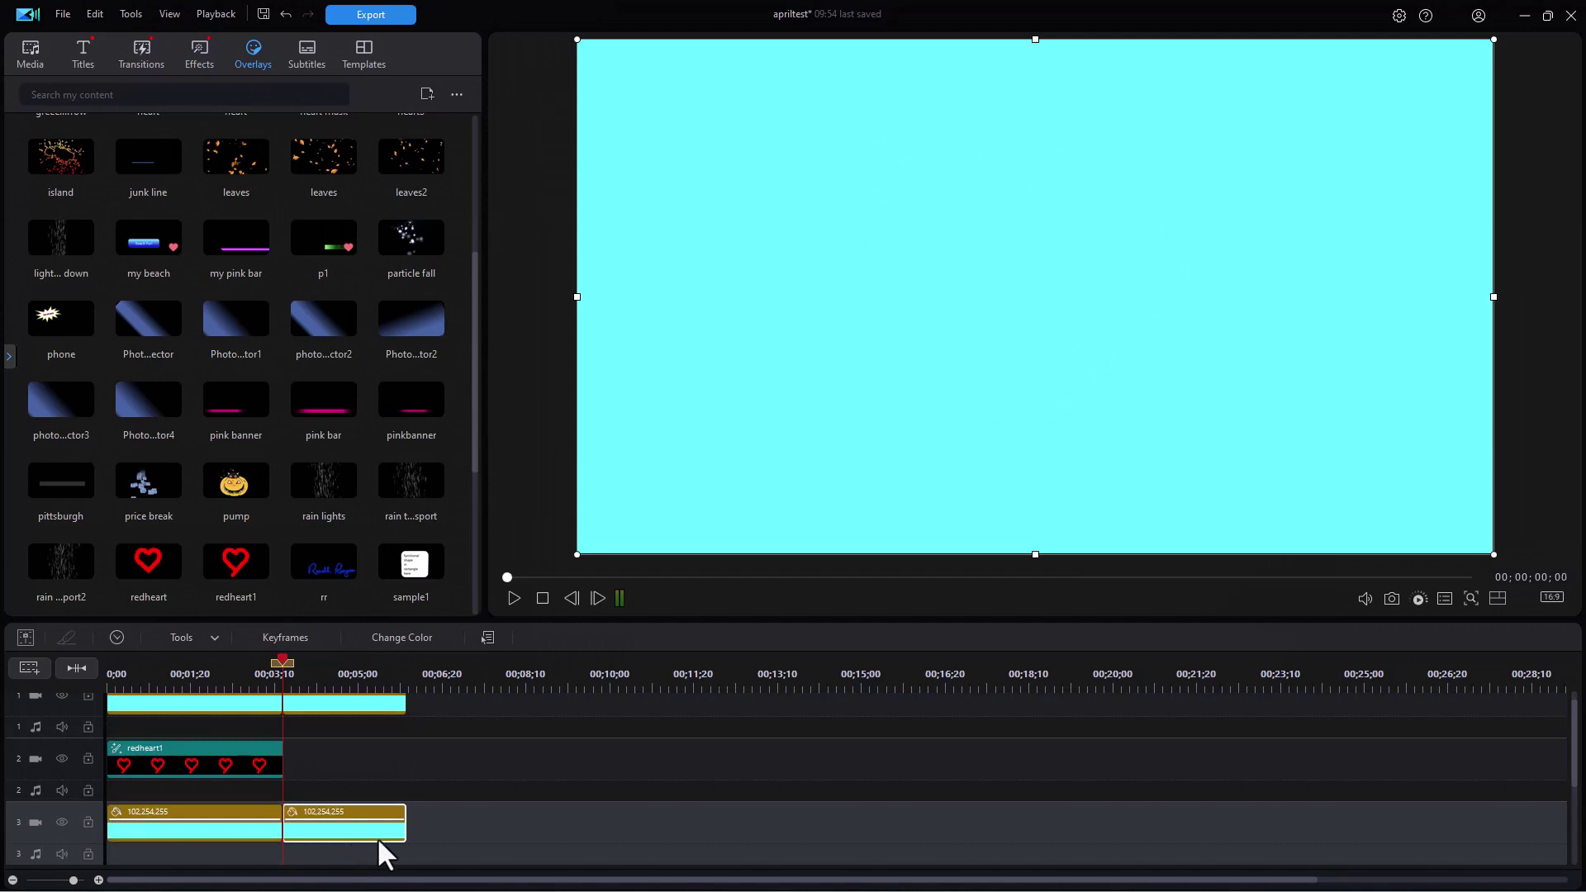
drag(477, 844, 350, 688)
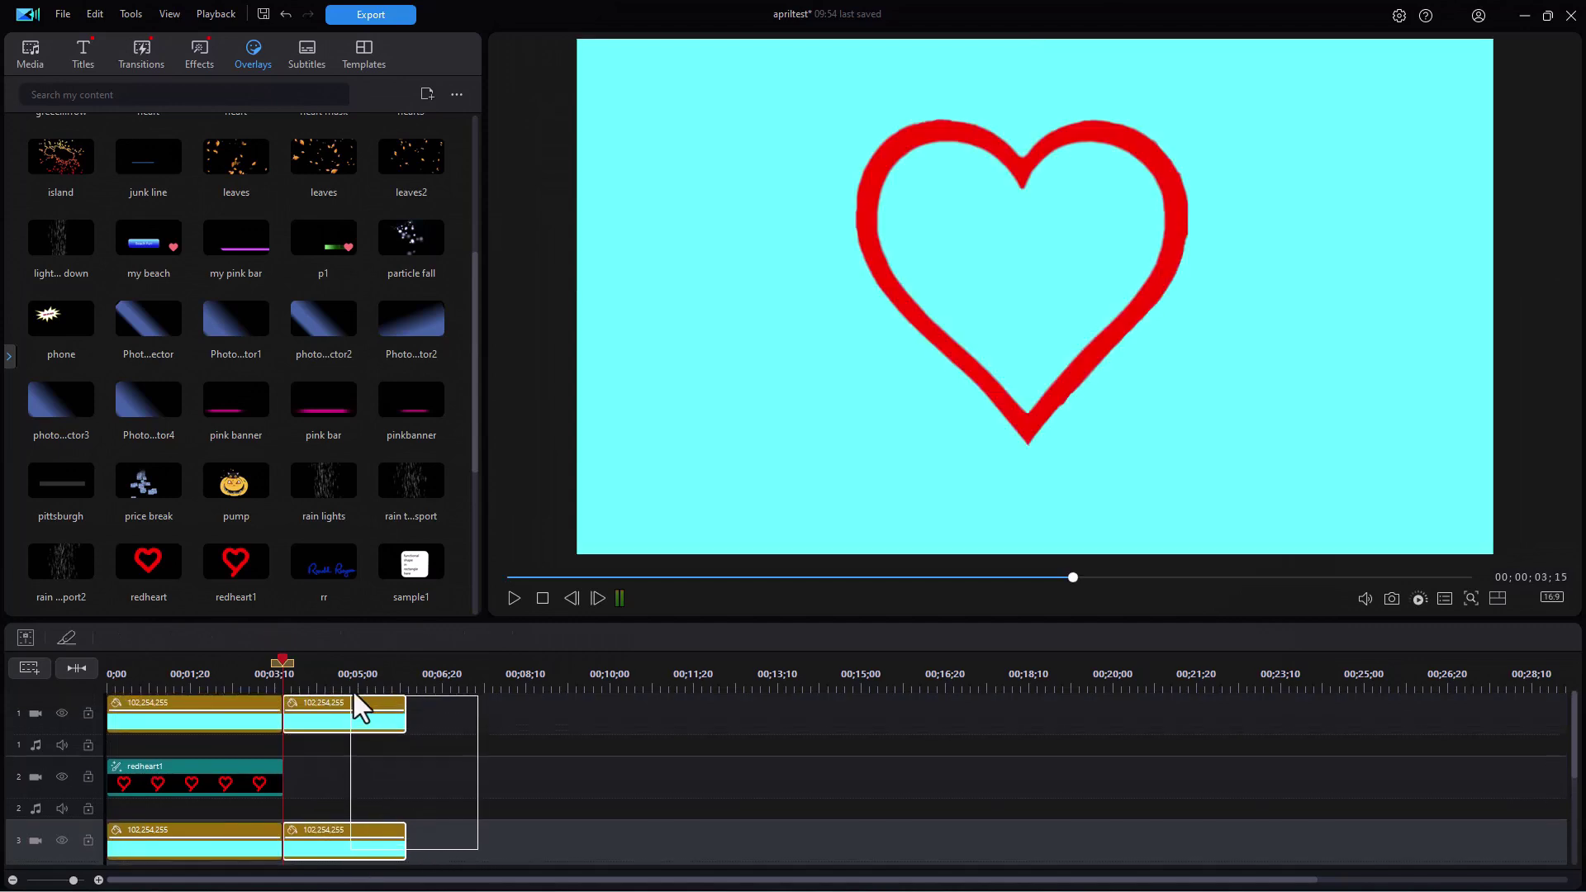
key(Delete)
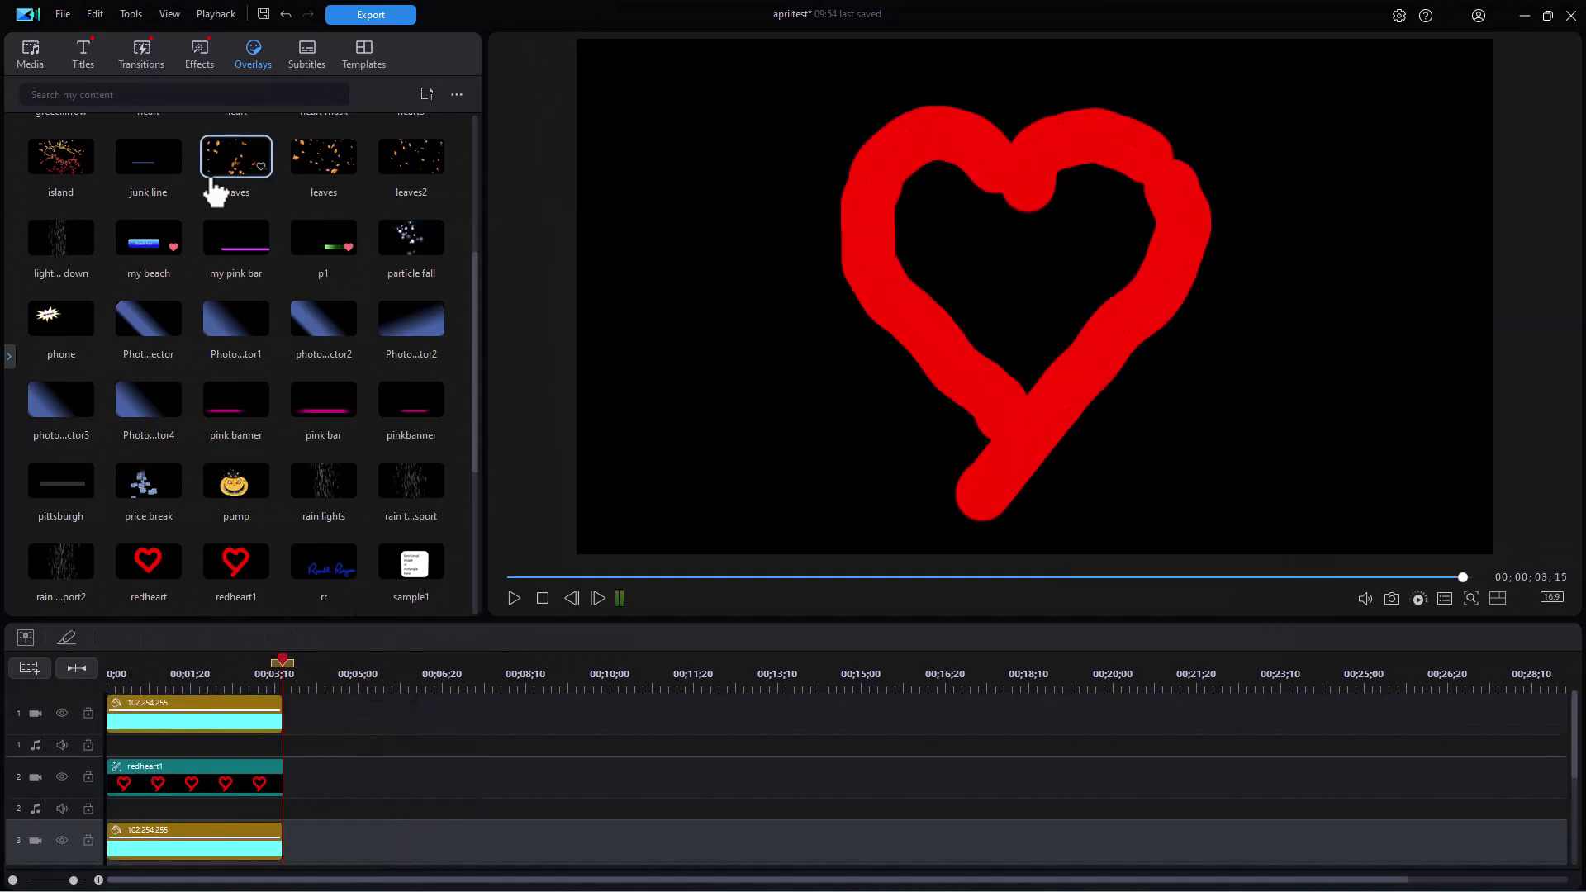
click(9, 357)
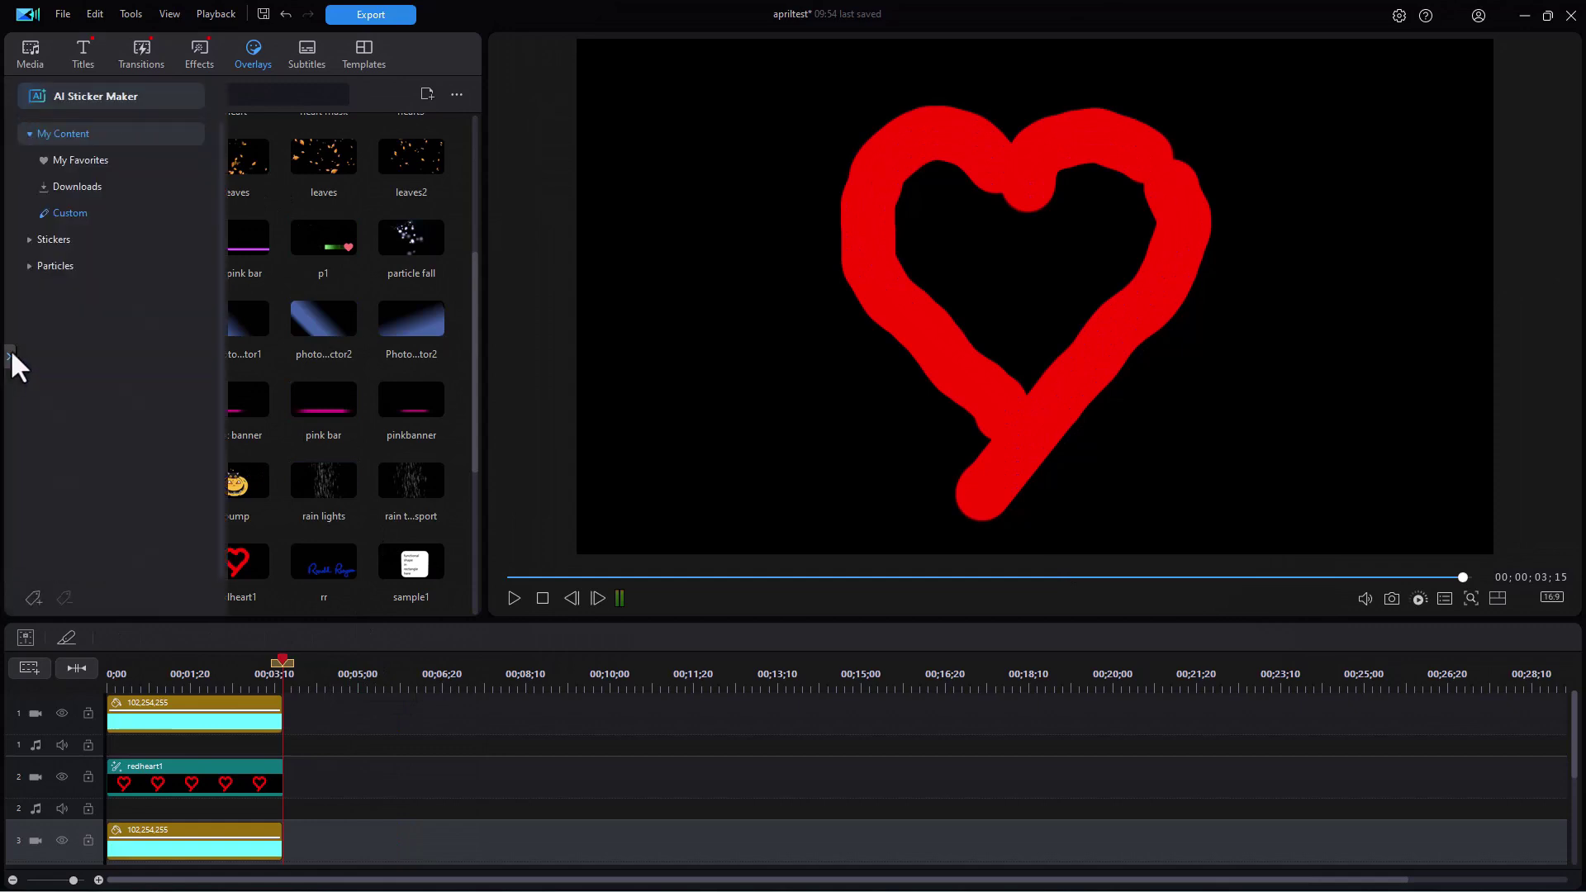
- Add the redheart1.jpg still to track 2, extend it to 00;08;22, and put Miami footage on track 1
click(25, 51)
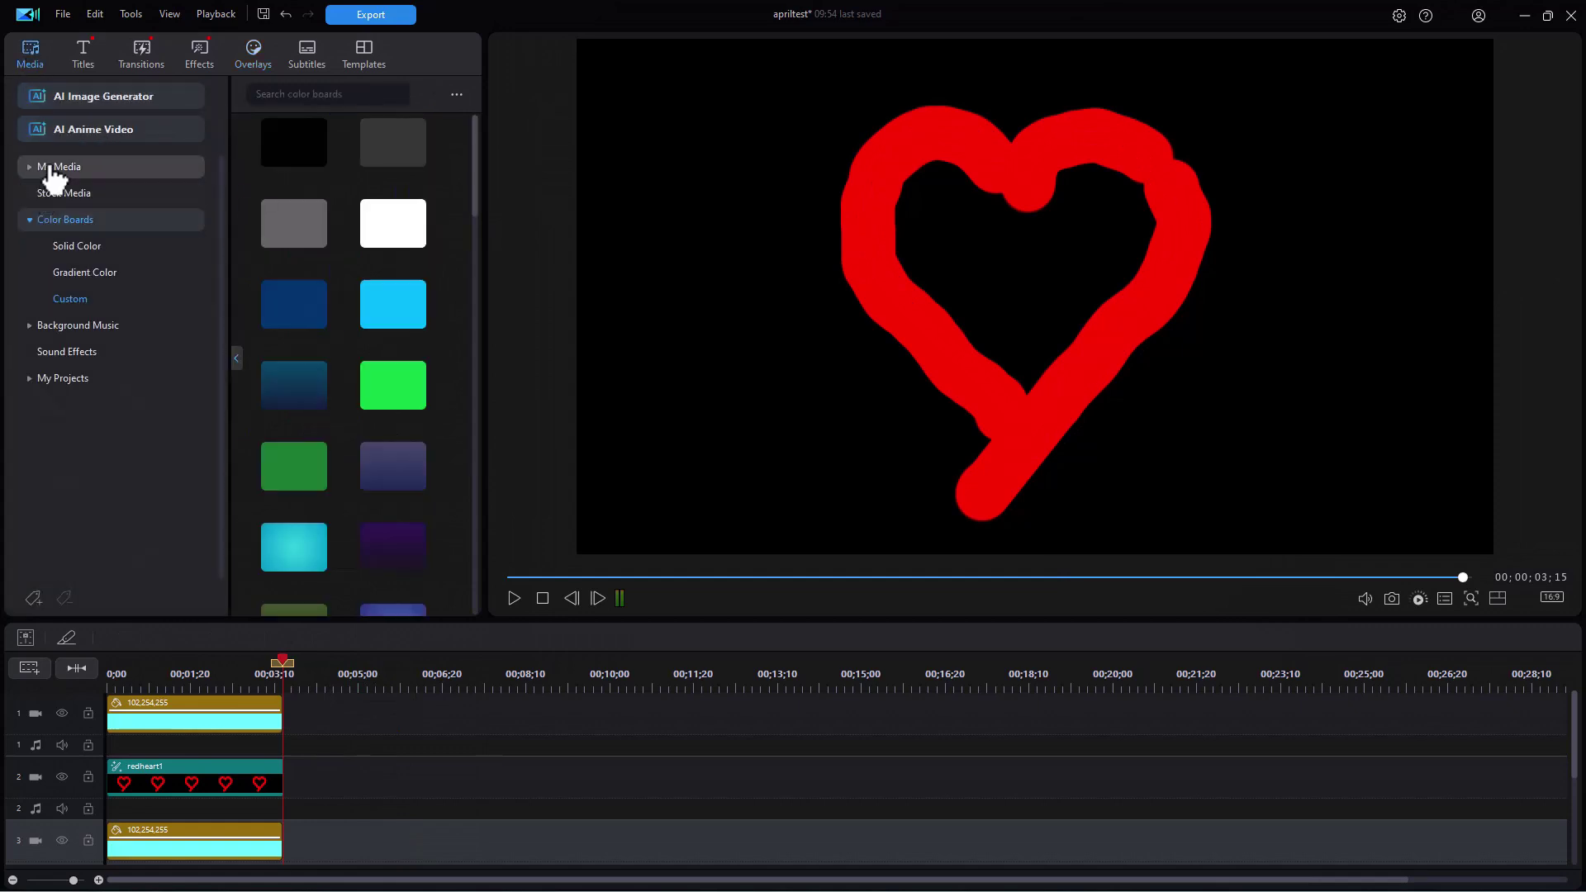
click(50, 166)
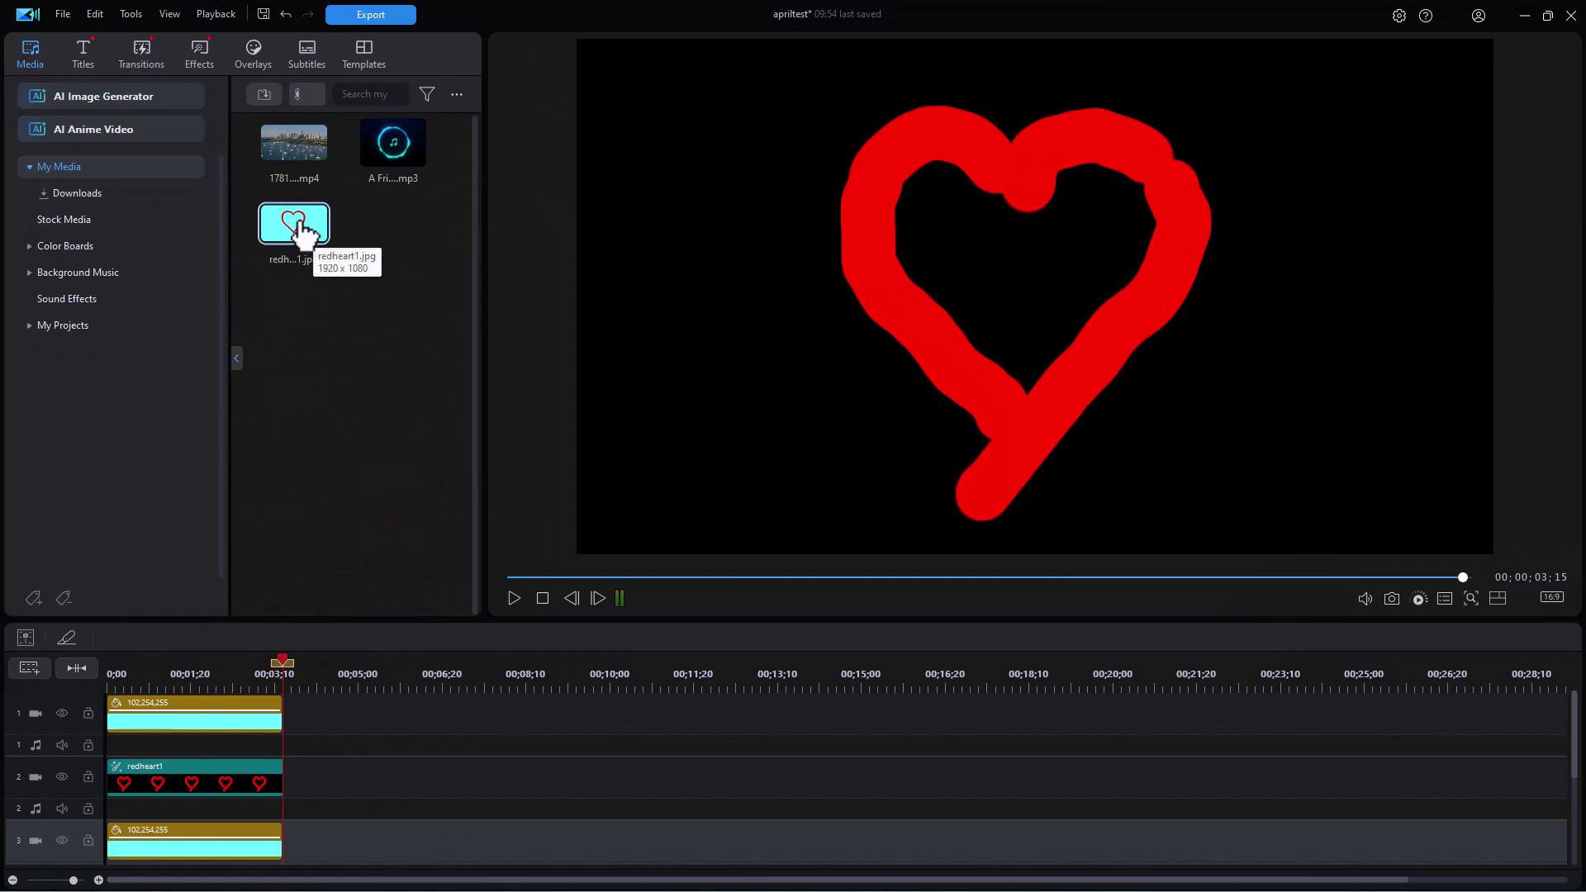
drag(304, 235, 291, 790)
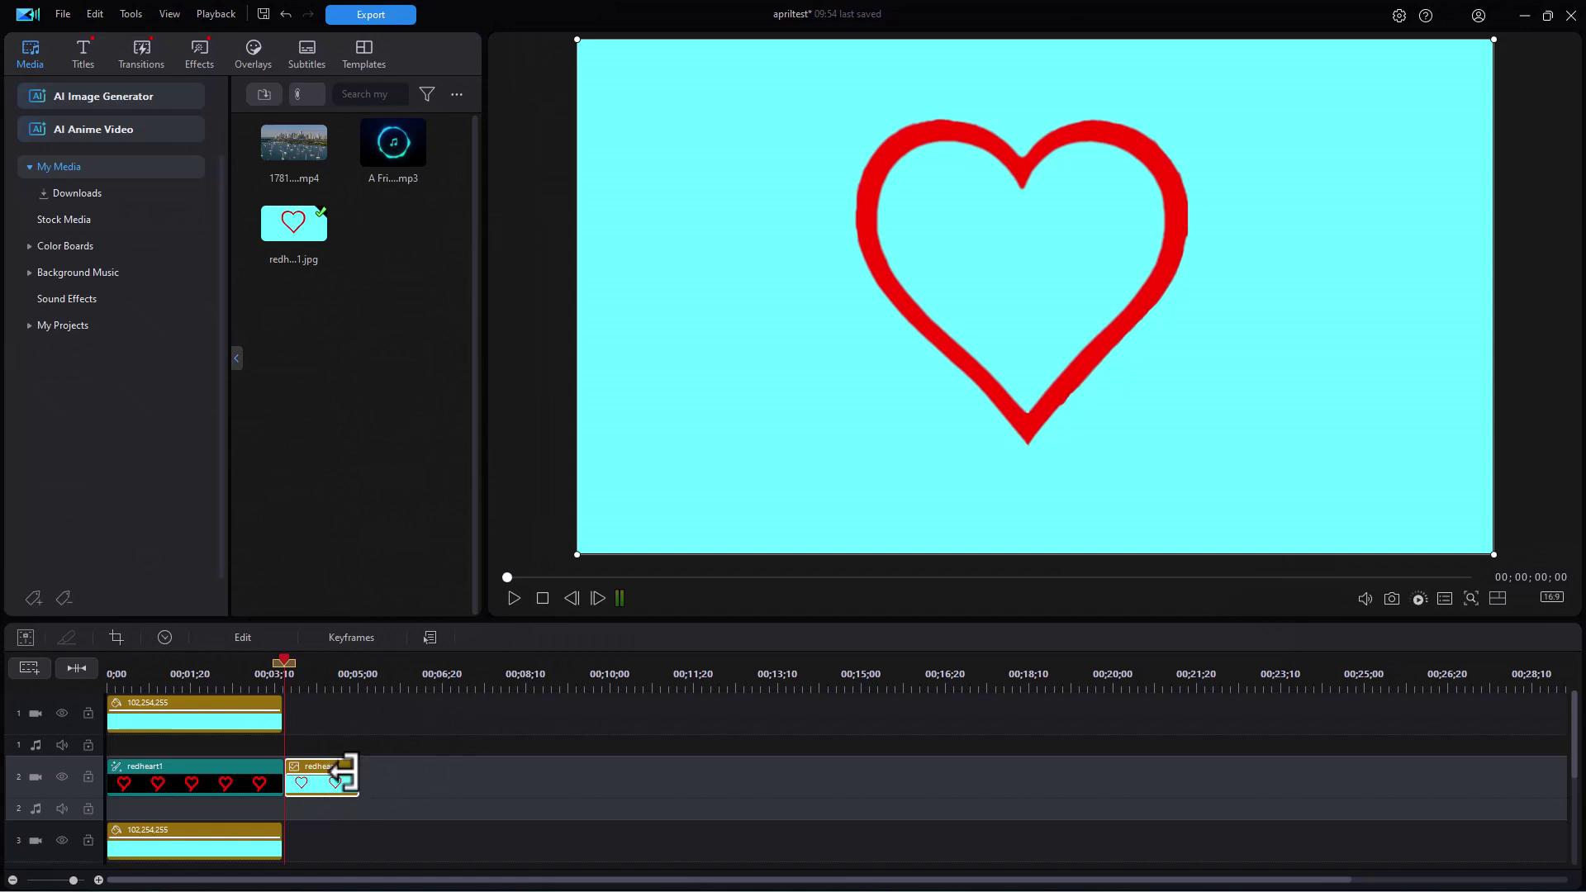
drag(359, 777, 535, 778)
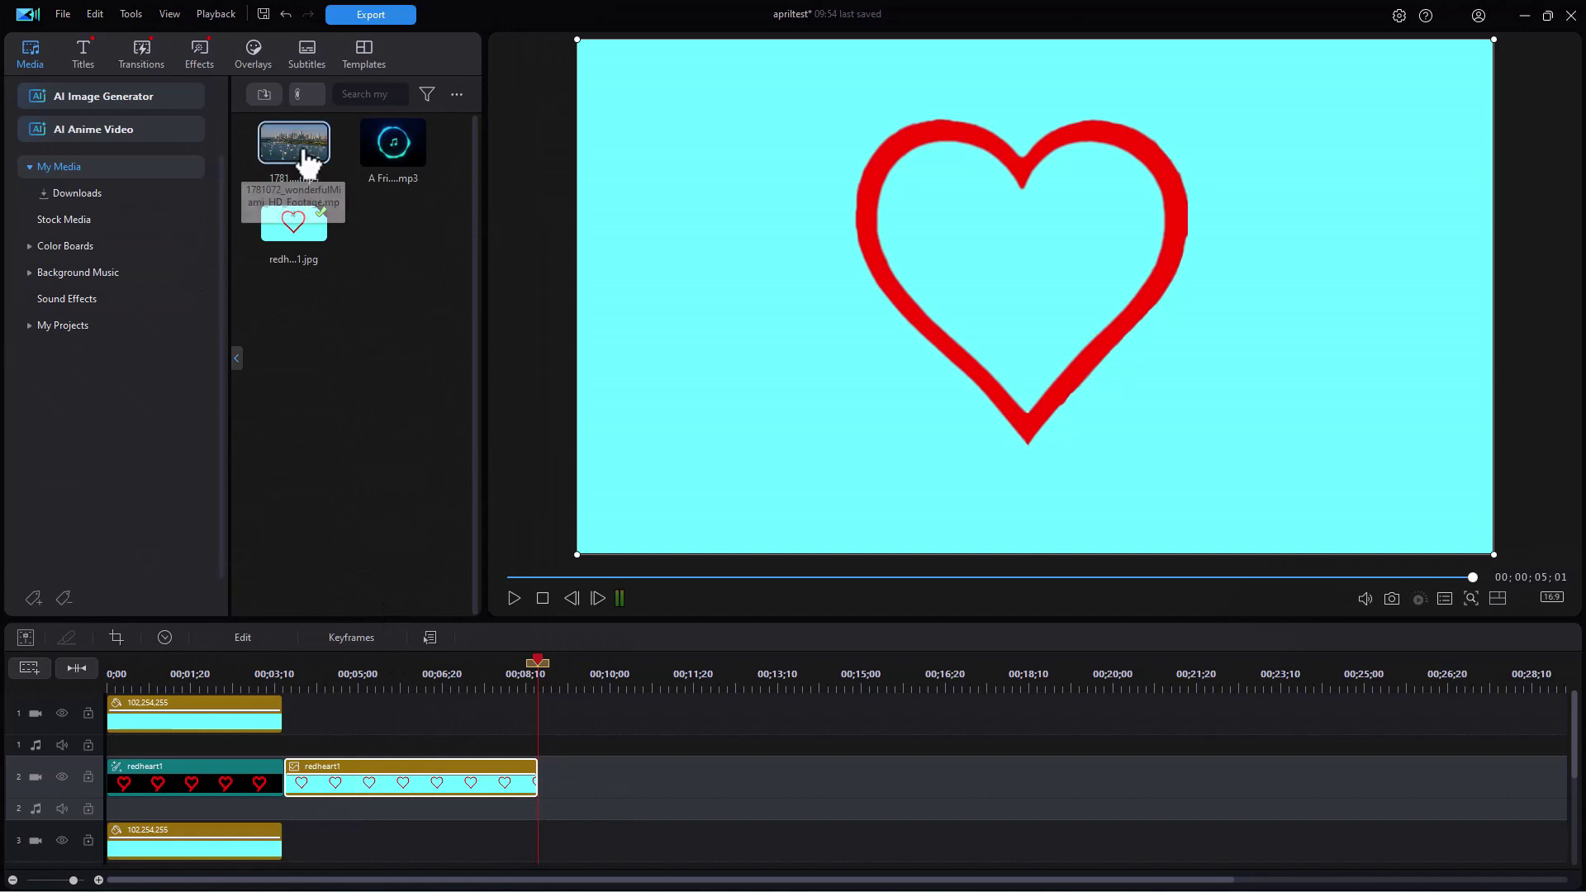
drag(308, 159, 312, 717)
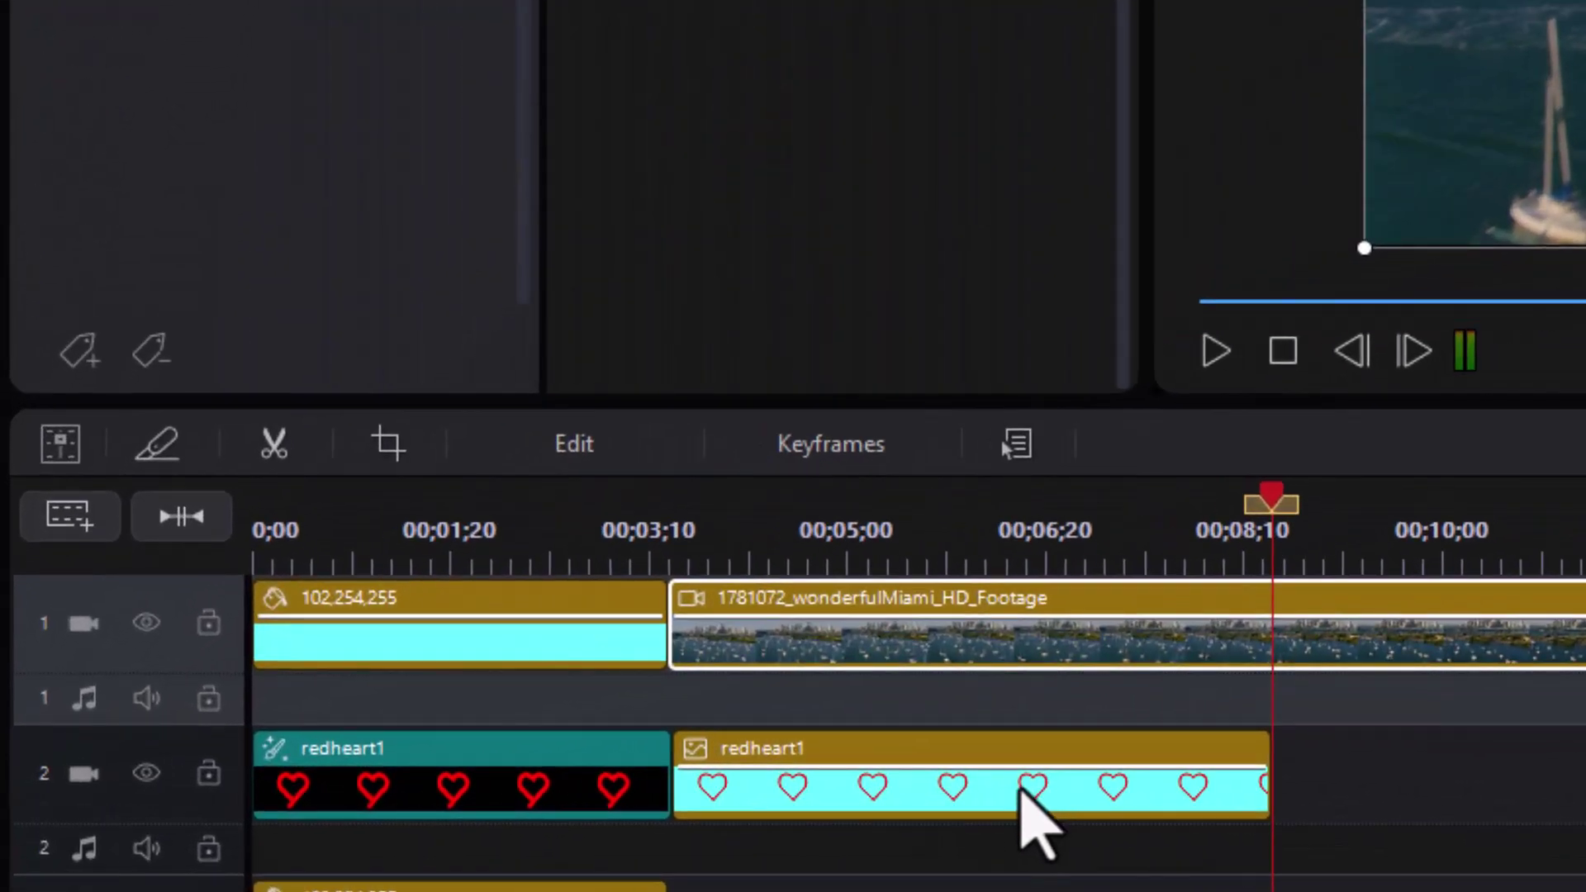
click(1021, 788)
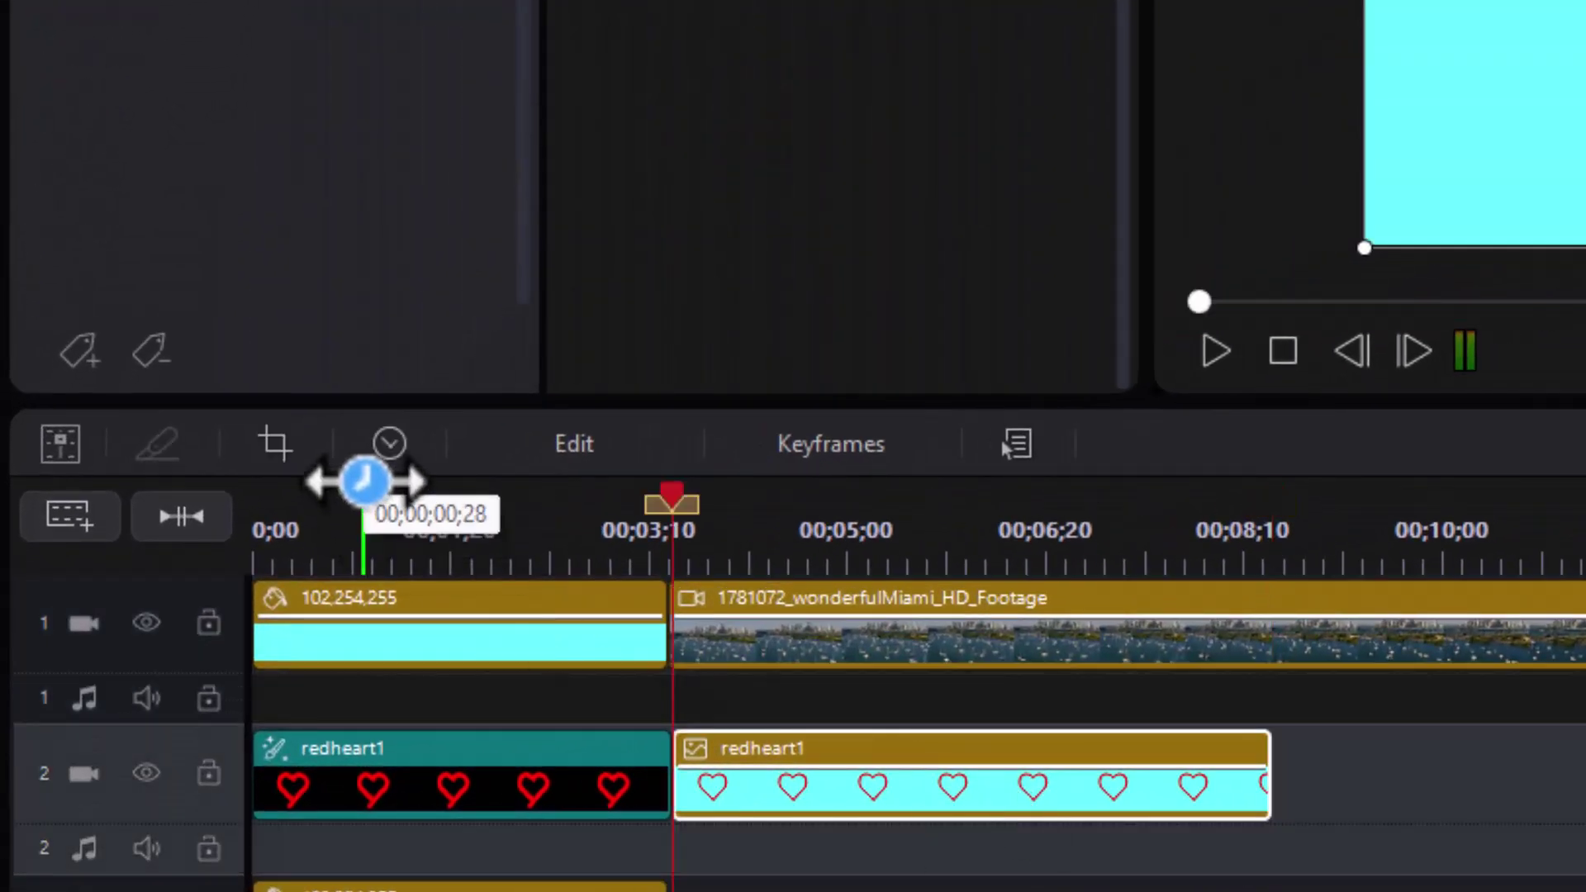
- Give the redheart1 still an inverted smart-brush mask so Miami footage fills the heart
click(582, 446)
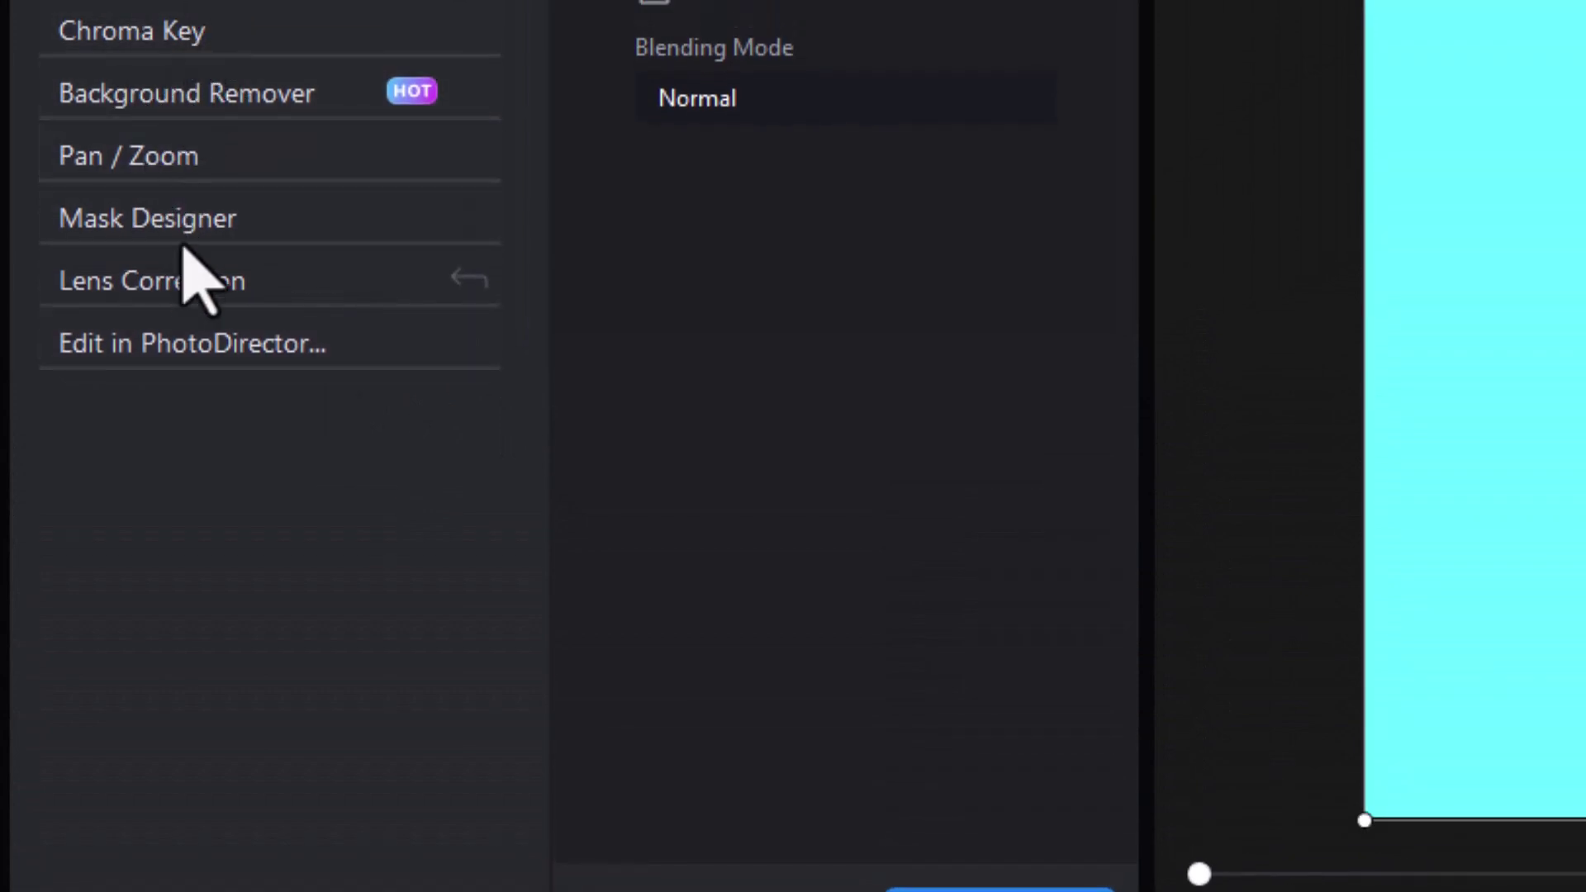
click(220, 235)
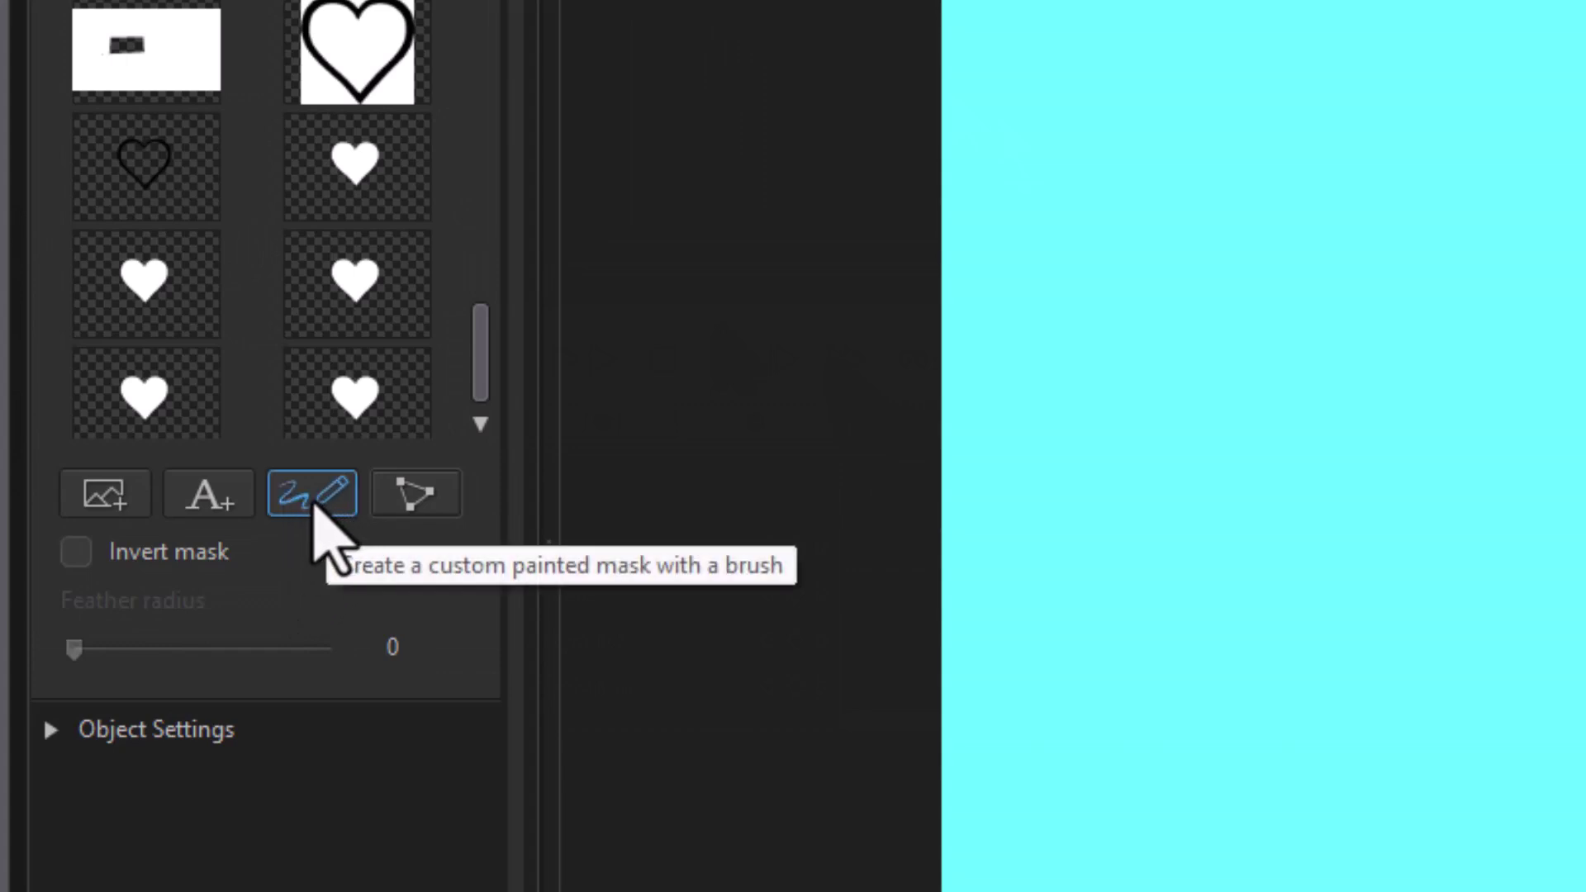
click(316, 502)
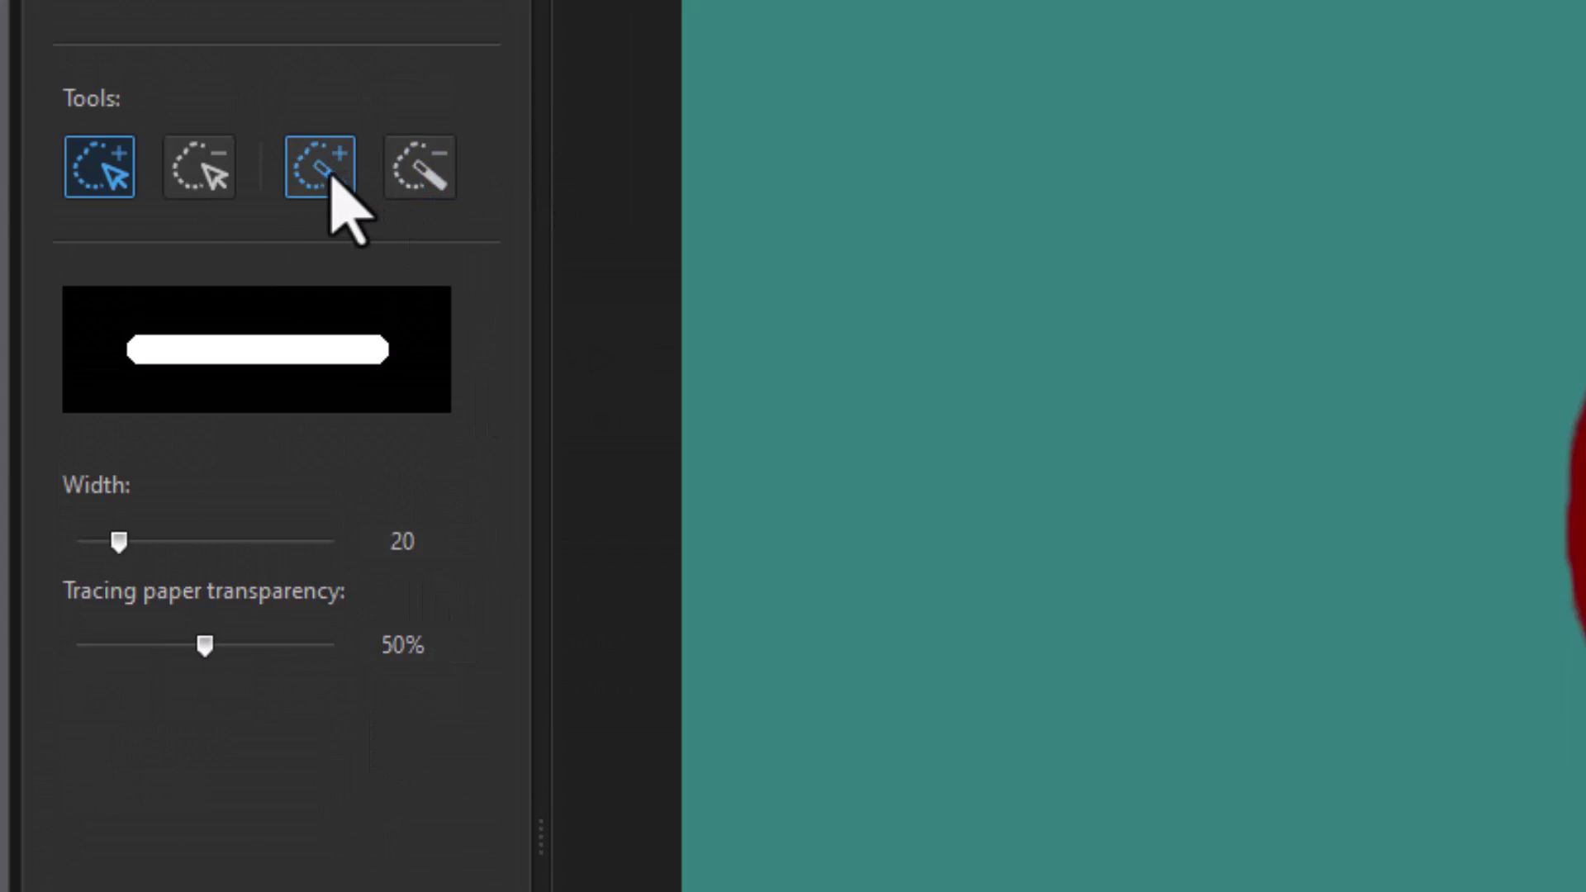
click(325, 174)
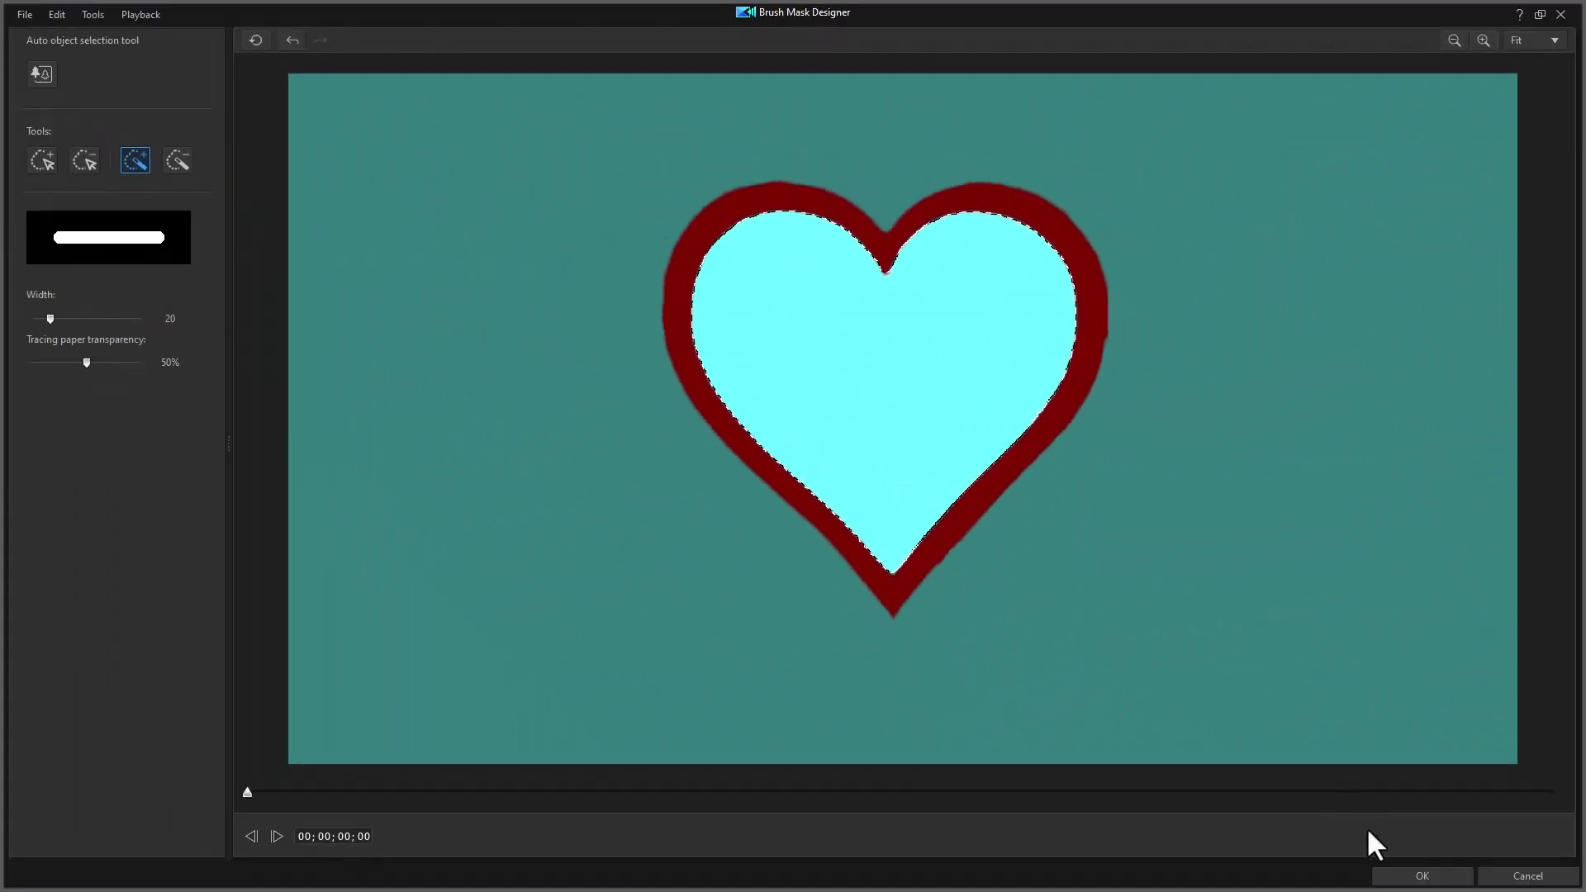
click(1418, 877)
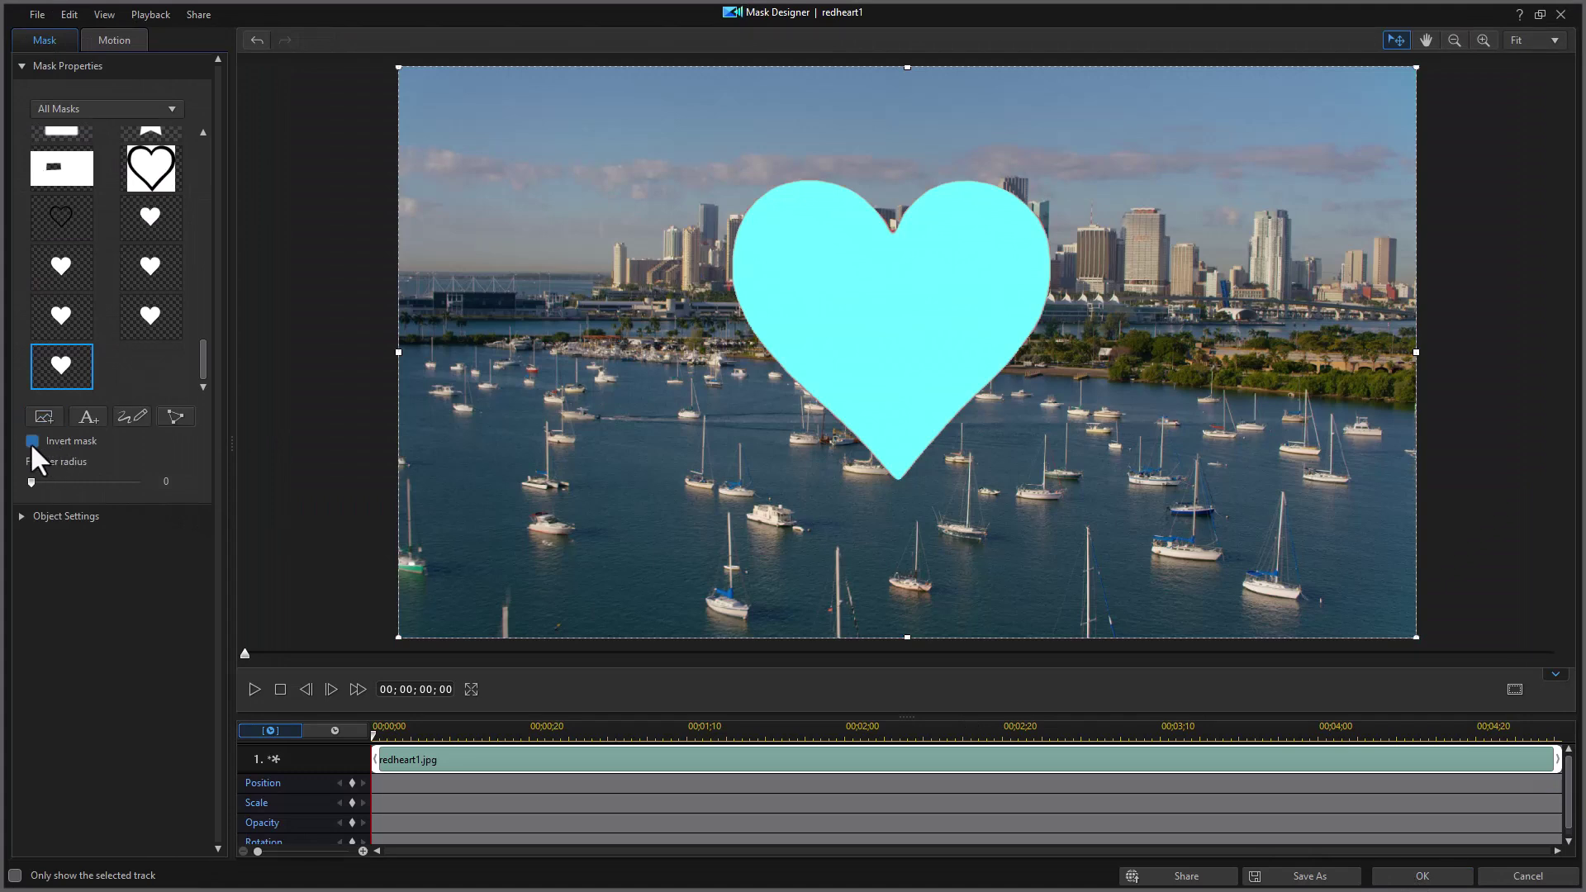
click(32, 441)
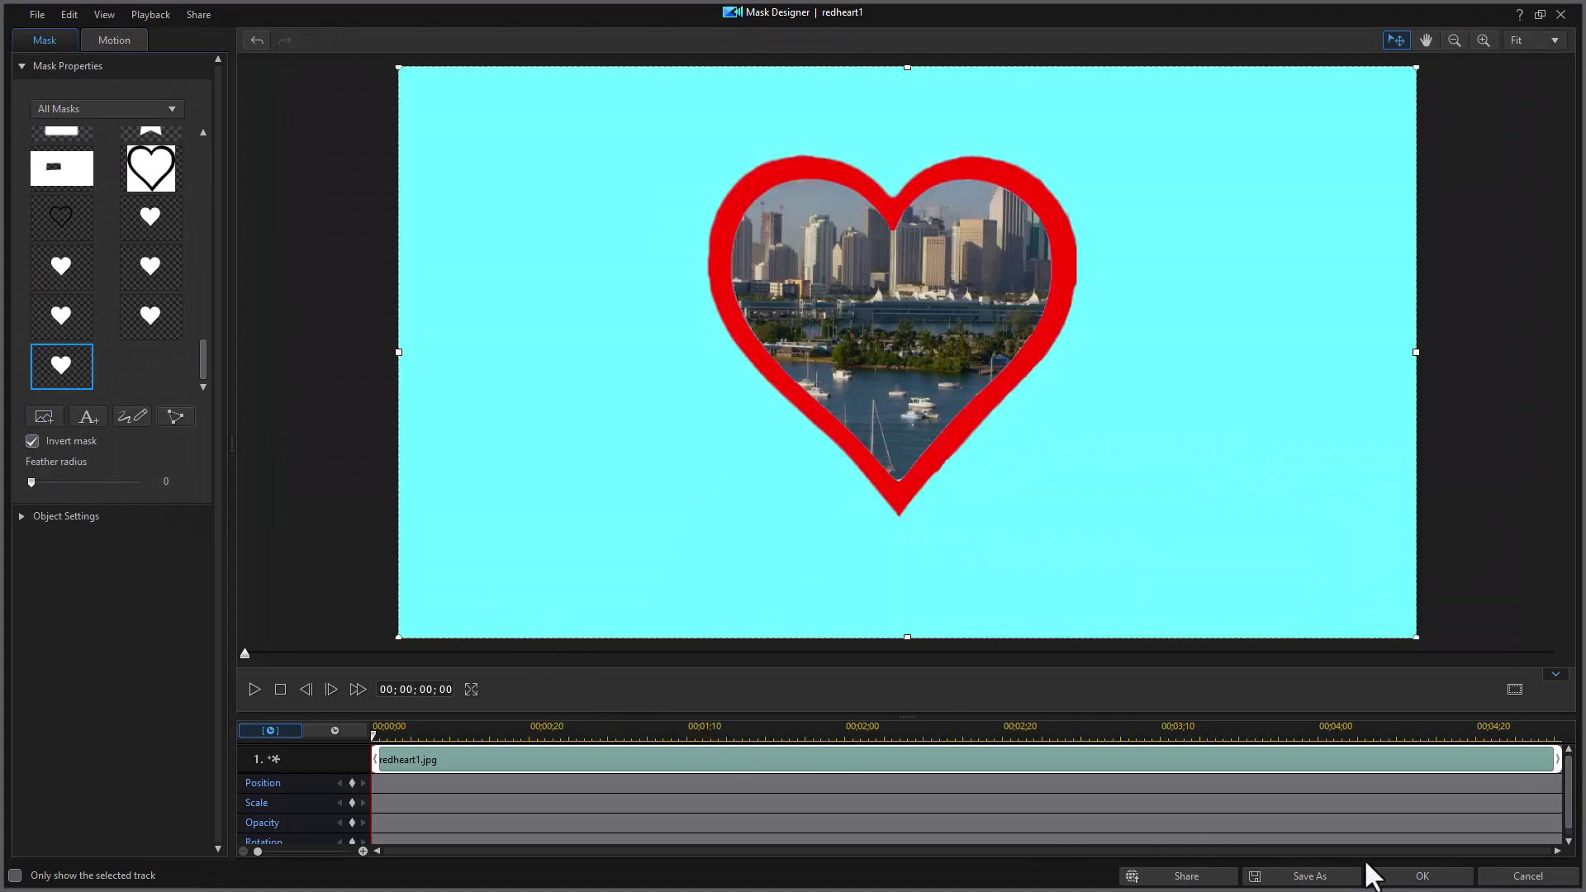
click(1432, 879)
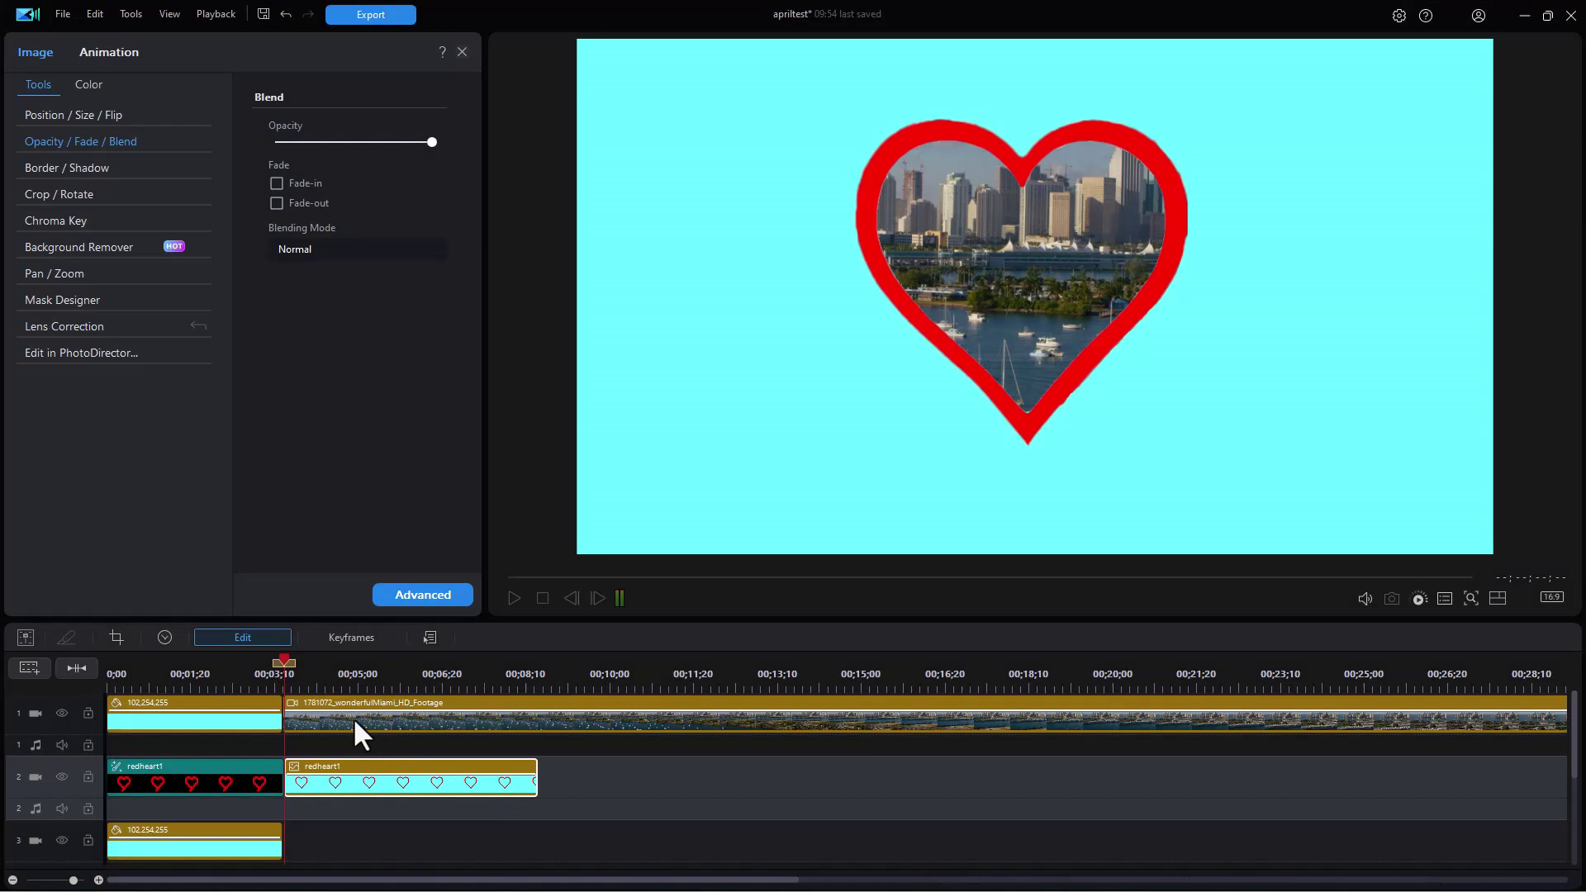
- Preview the heart footage from about two seconds, then place 'A Friend In Need' music on audio track 2
drag(280, 660, 216, 661)
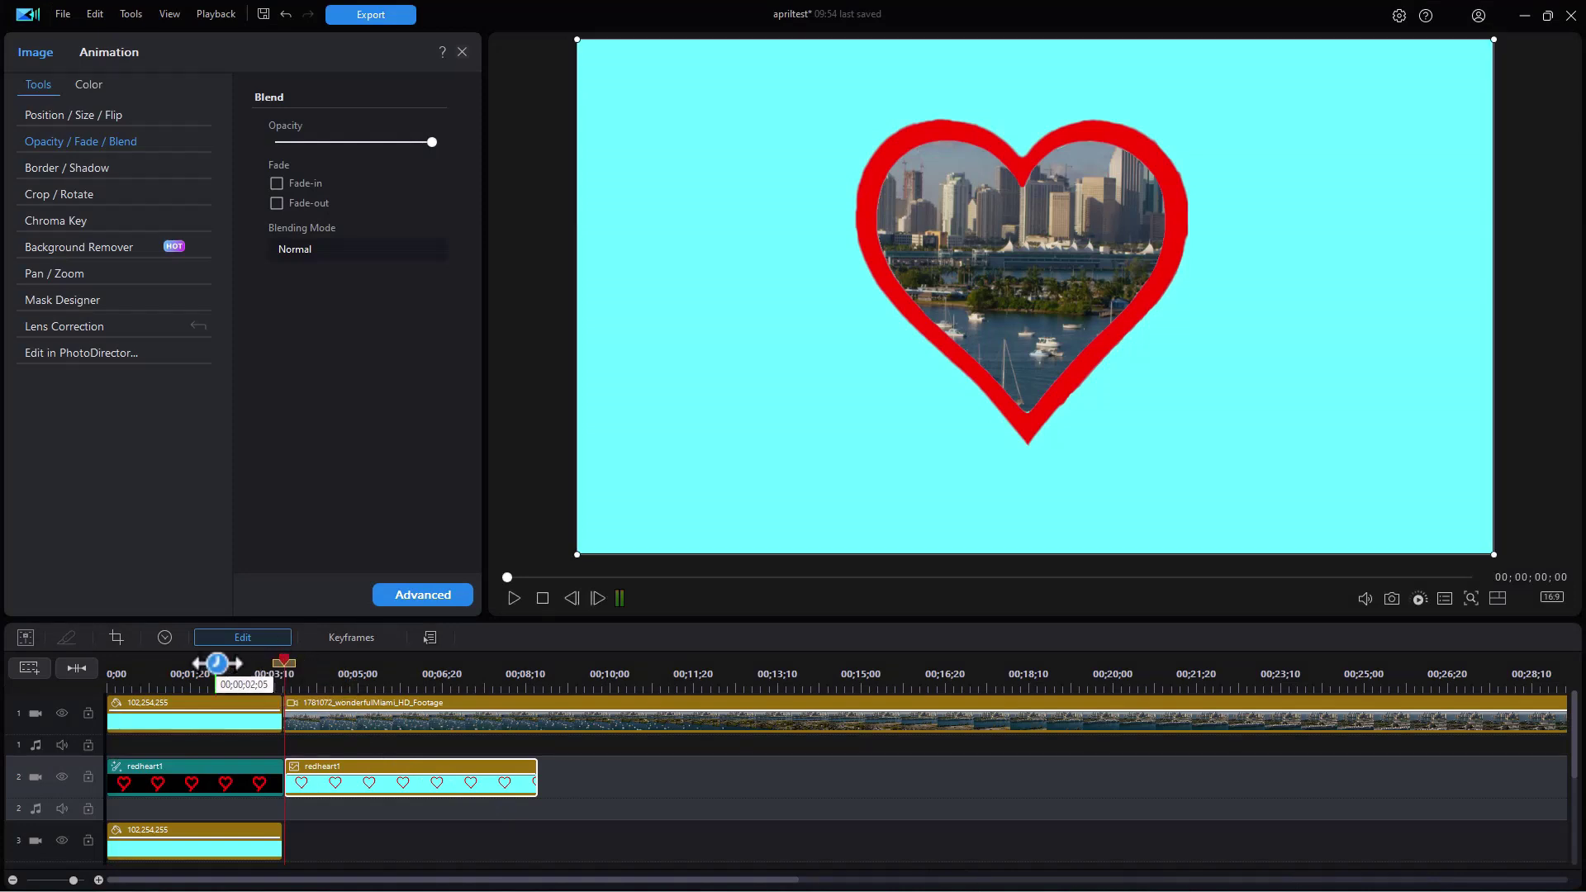
key(space)
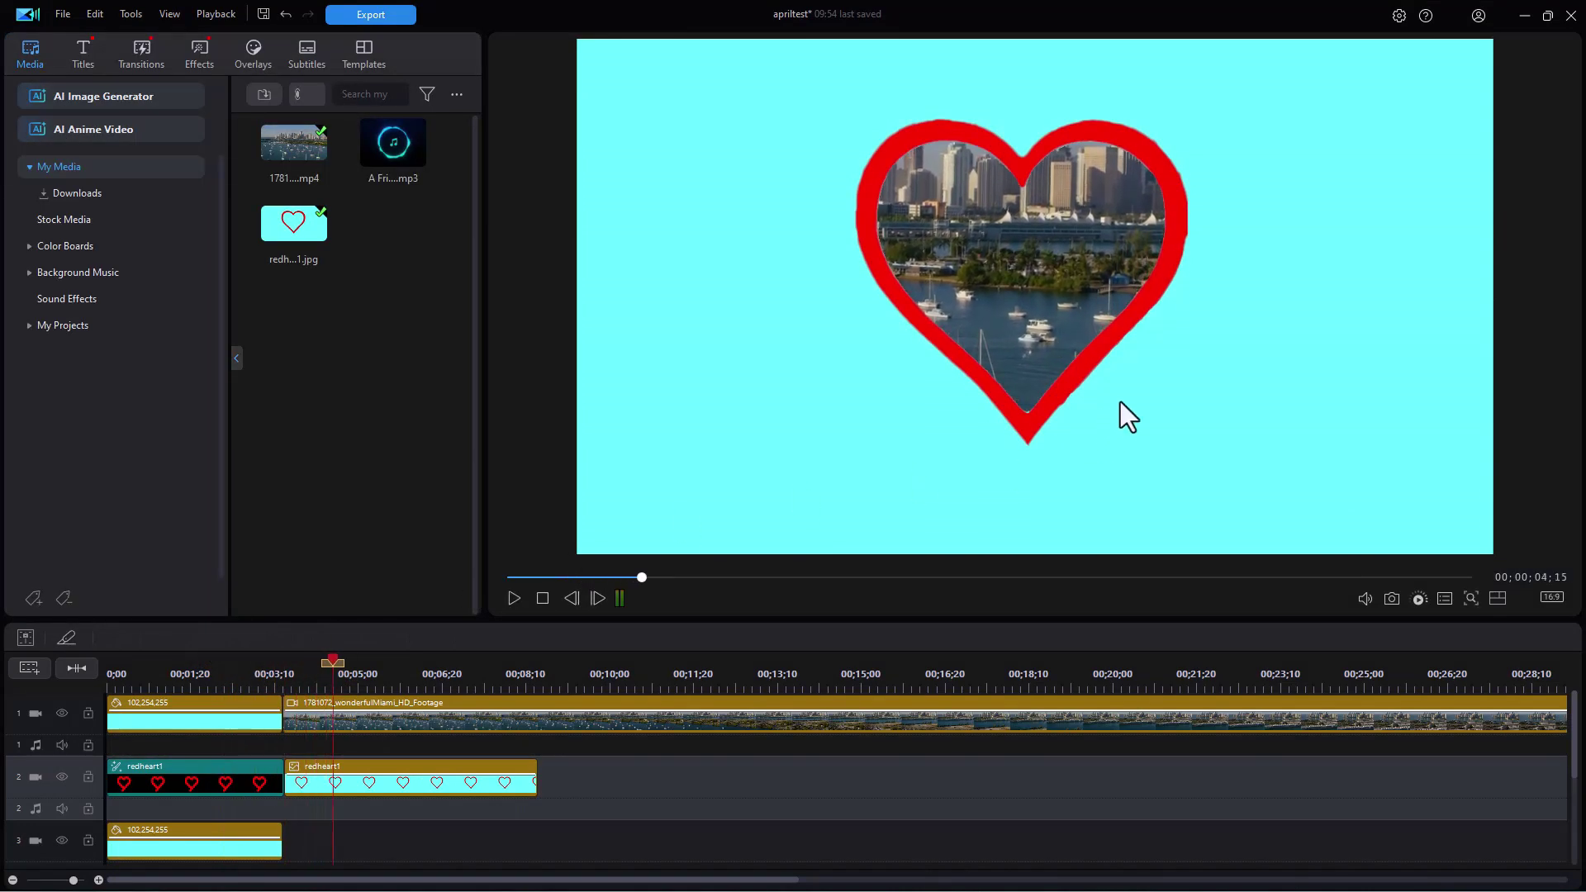
key(space)
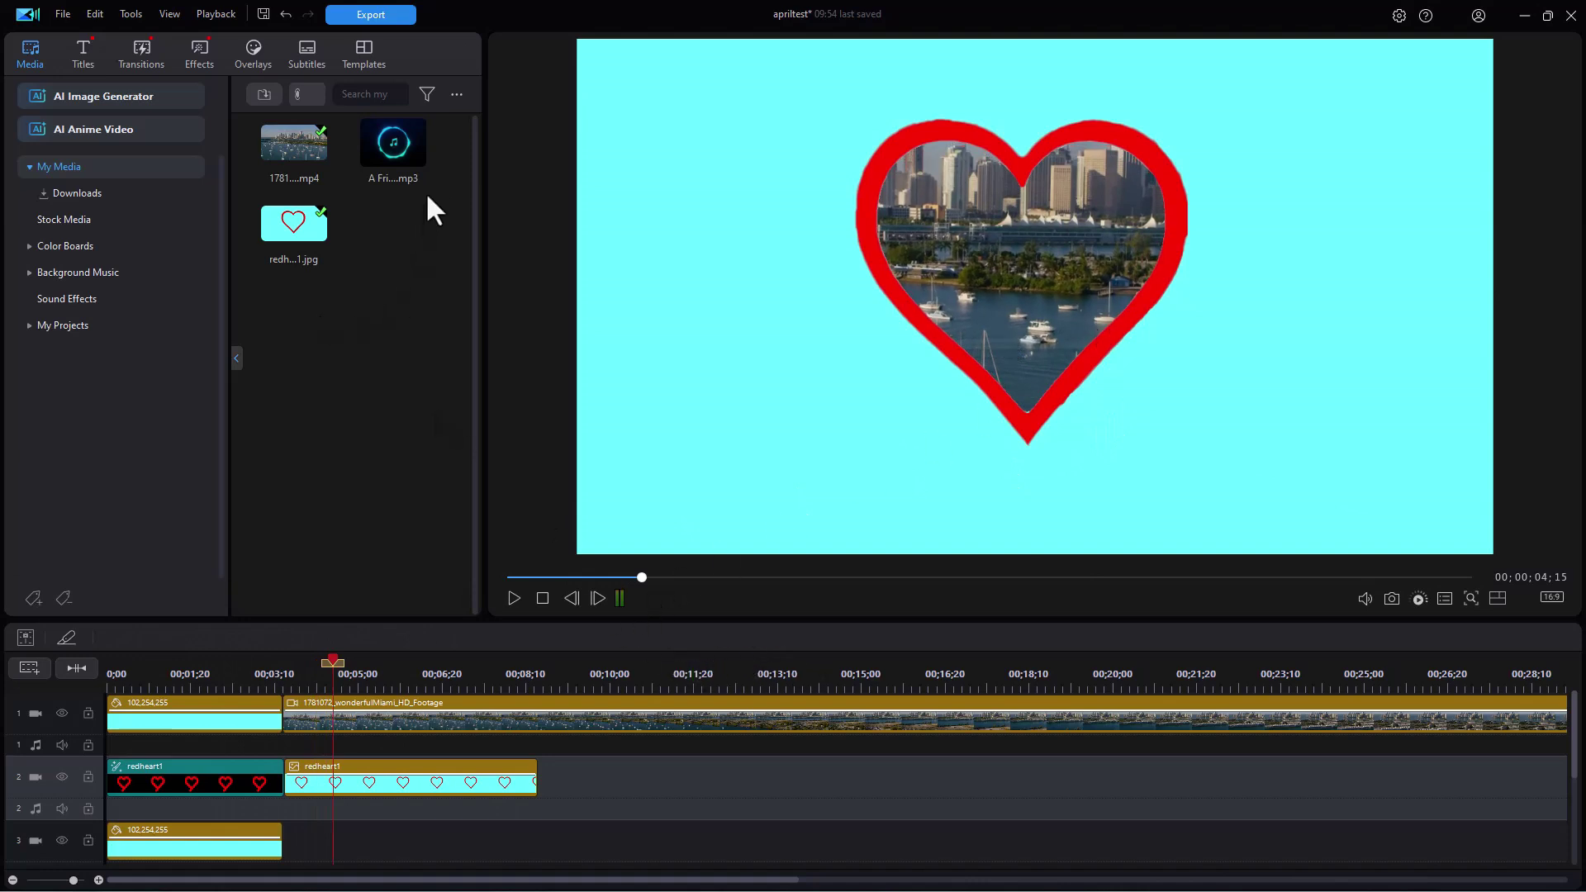
drag(412, 167, 74, 780)
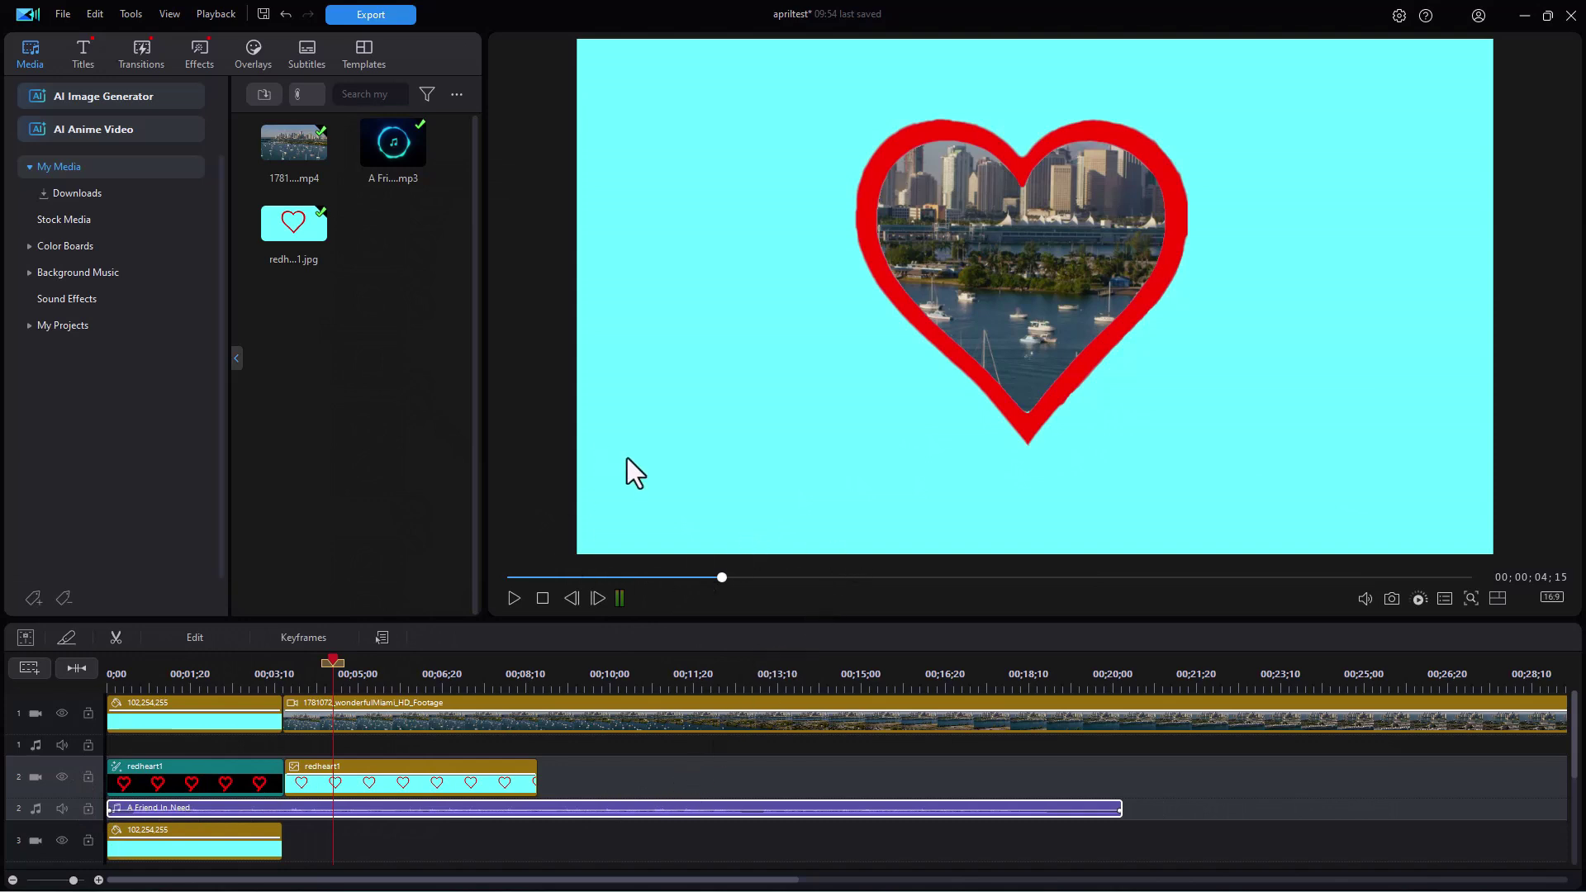
click(83, 50)
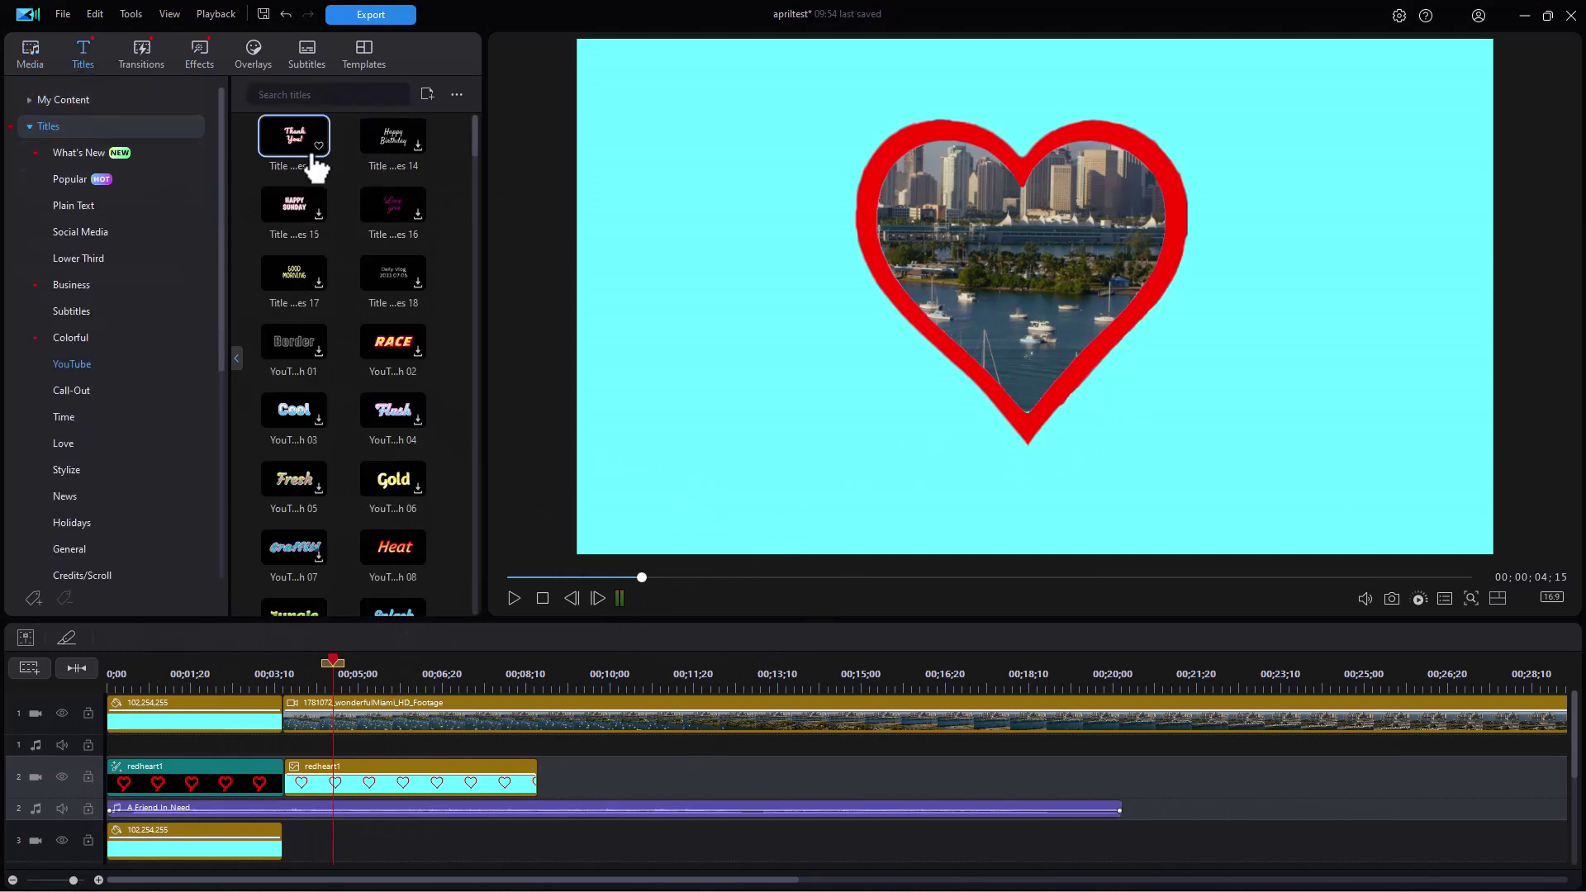
- Place the Title 13 'Thank You!' template on a new track 4 at the project start
click(304, 155)
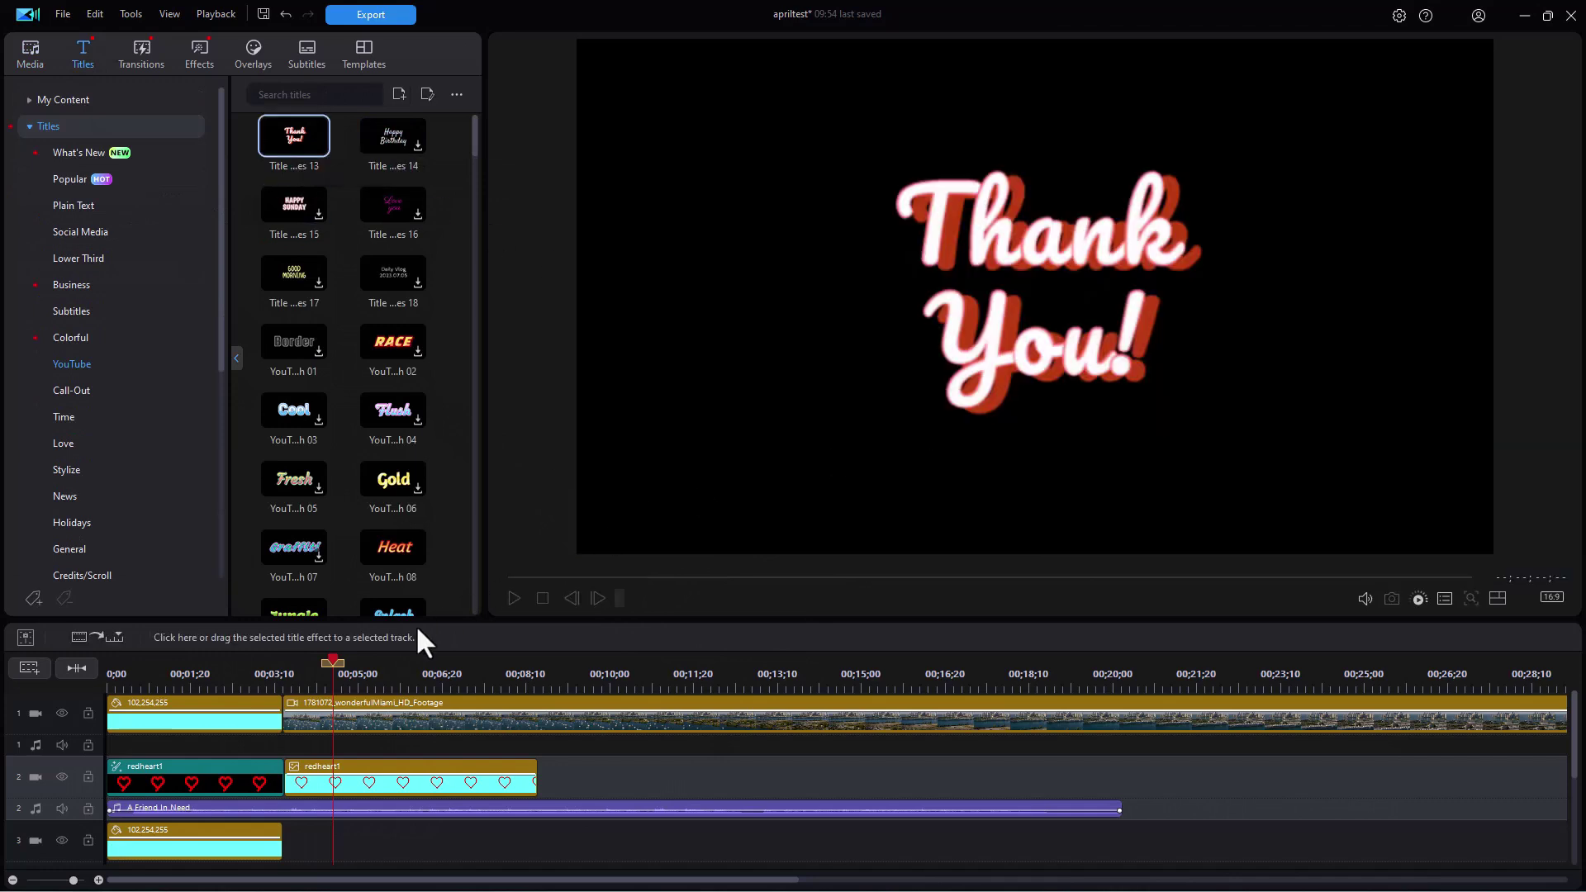
drag(301, 141, 264, 826)
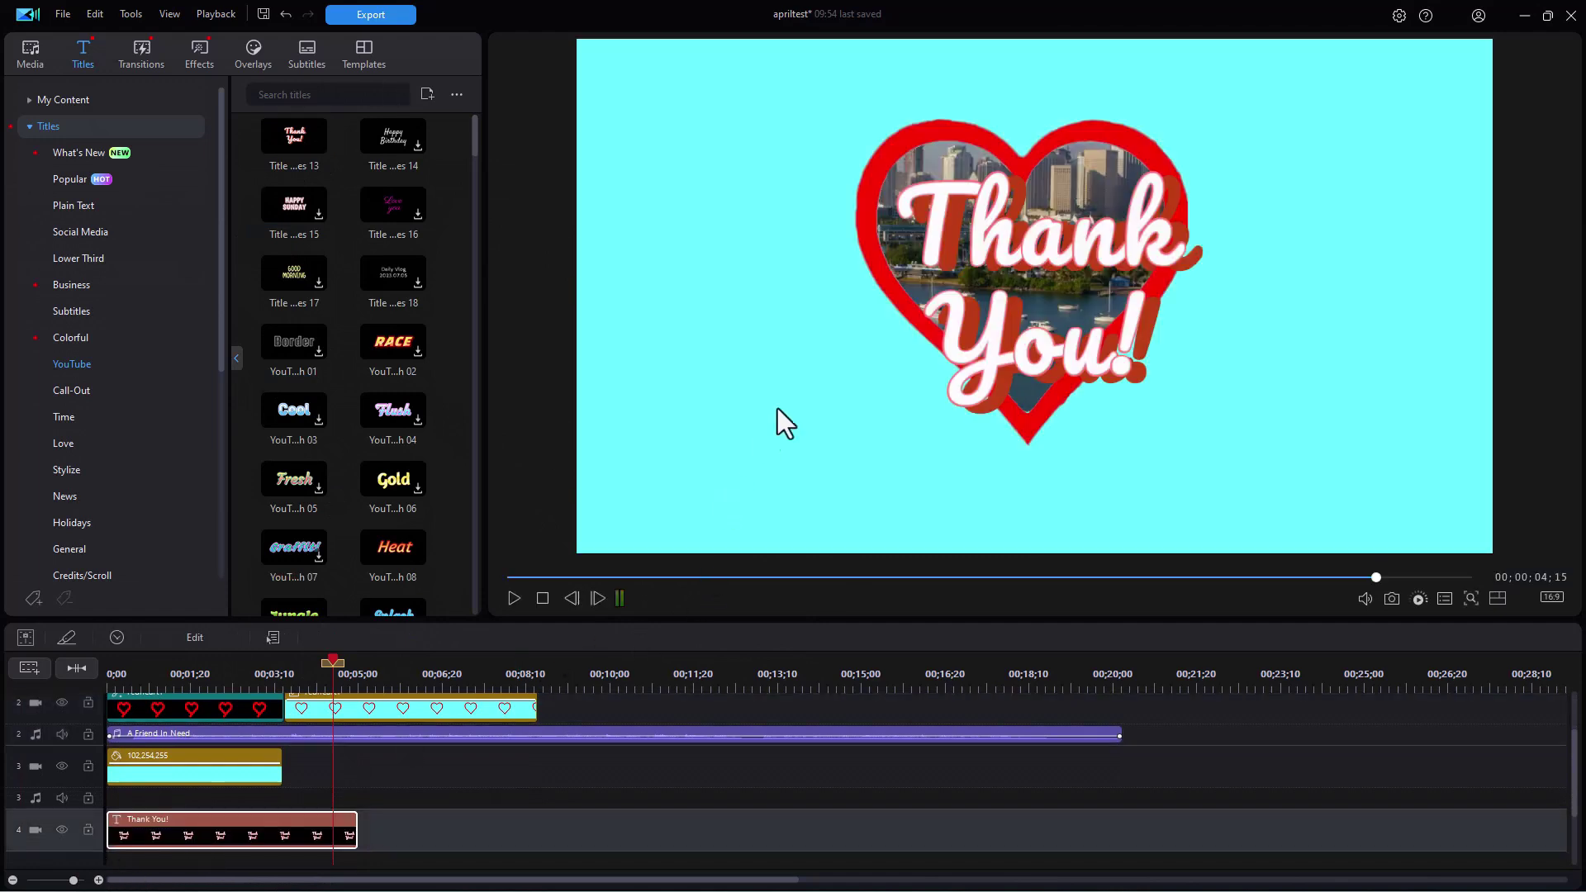
double_click(947, 229)
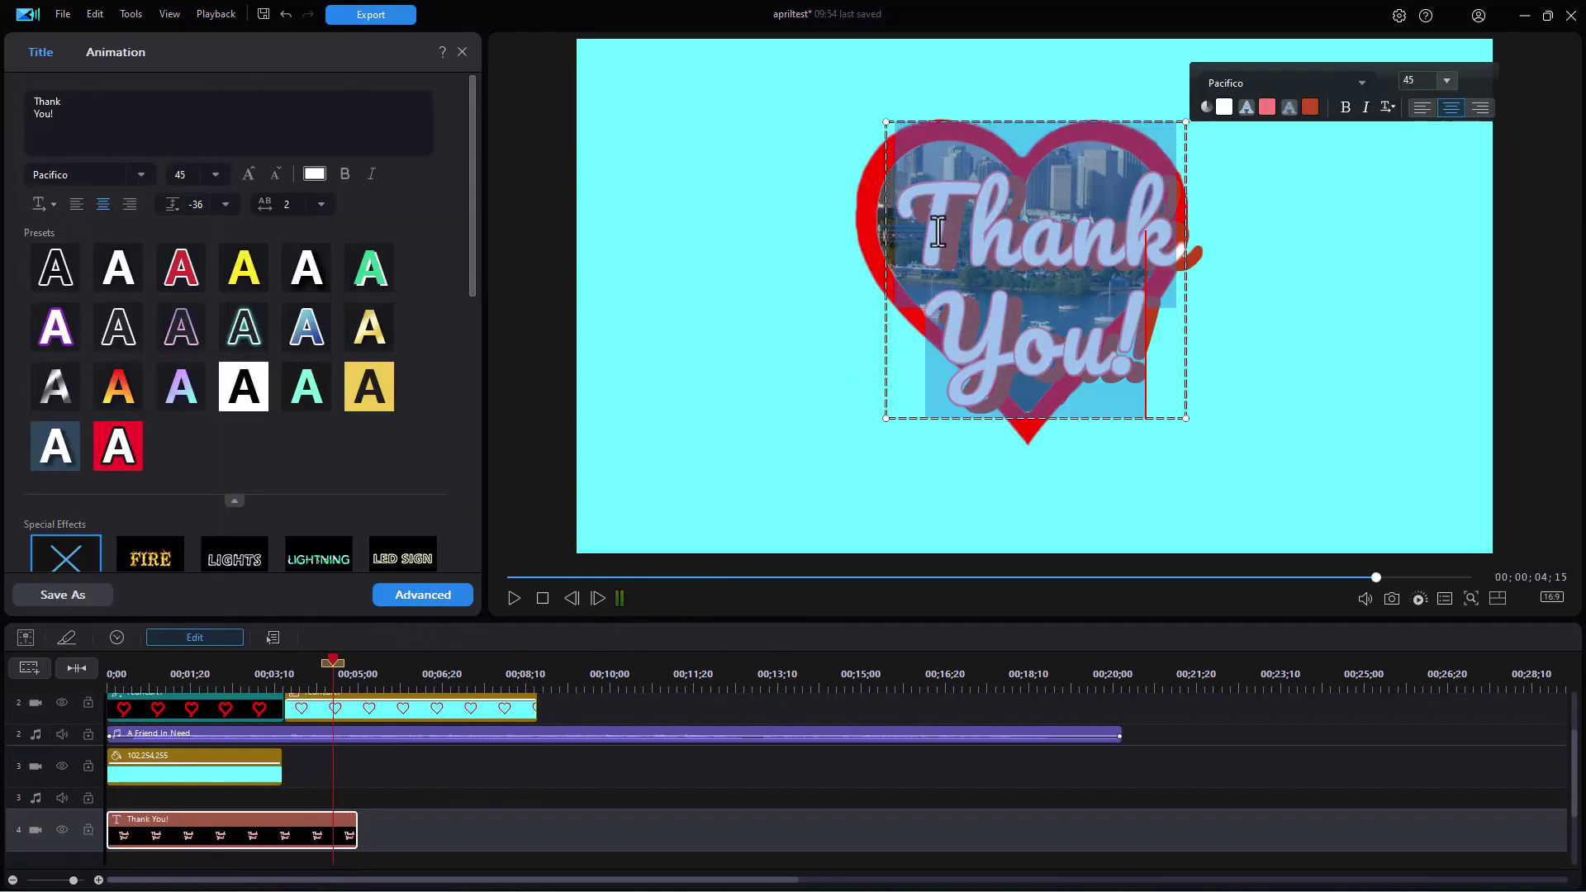
- Change the title text to 'you will love' at font size 24, just below the heart's tip
text(you will love)
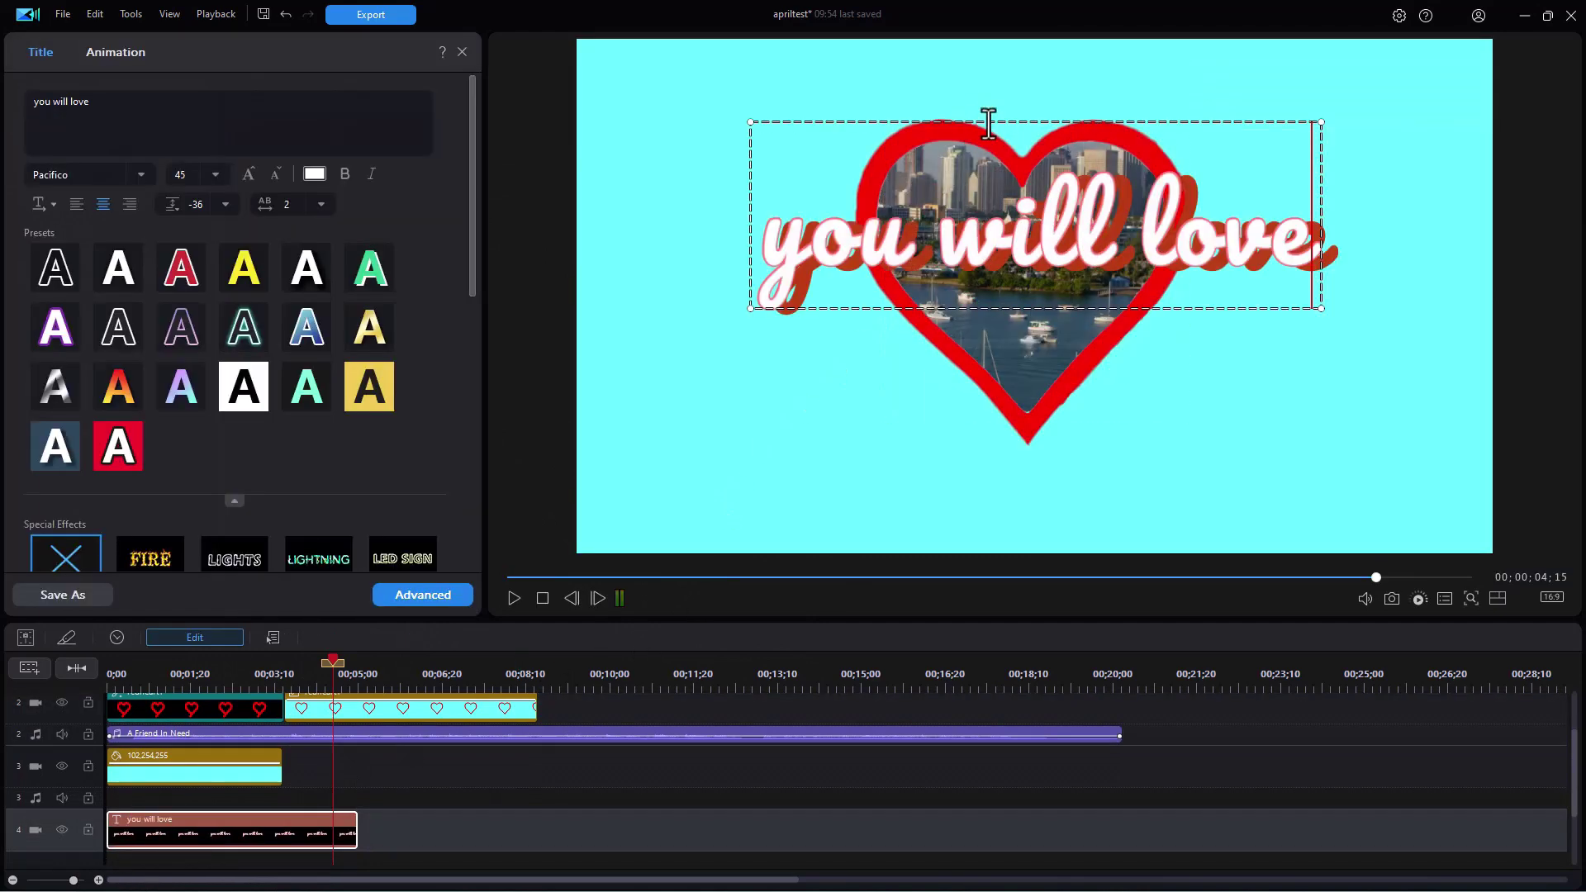
drag(991, 122, 988, 350)
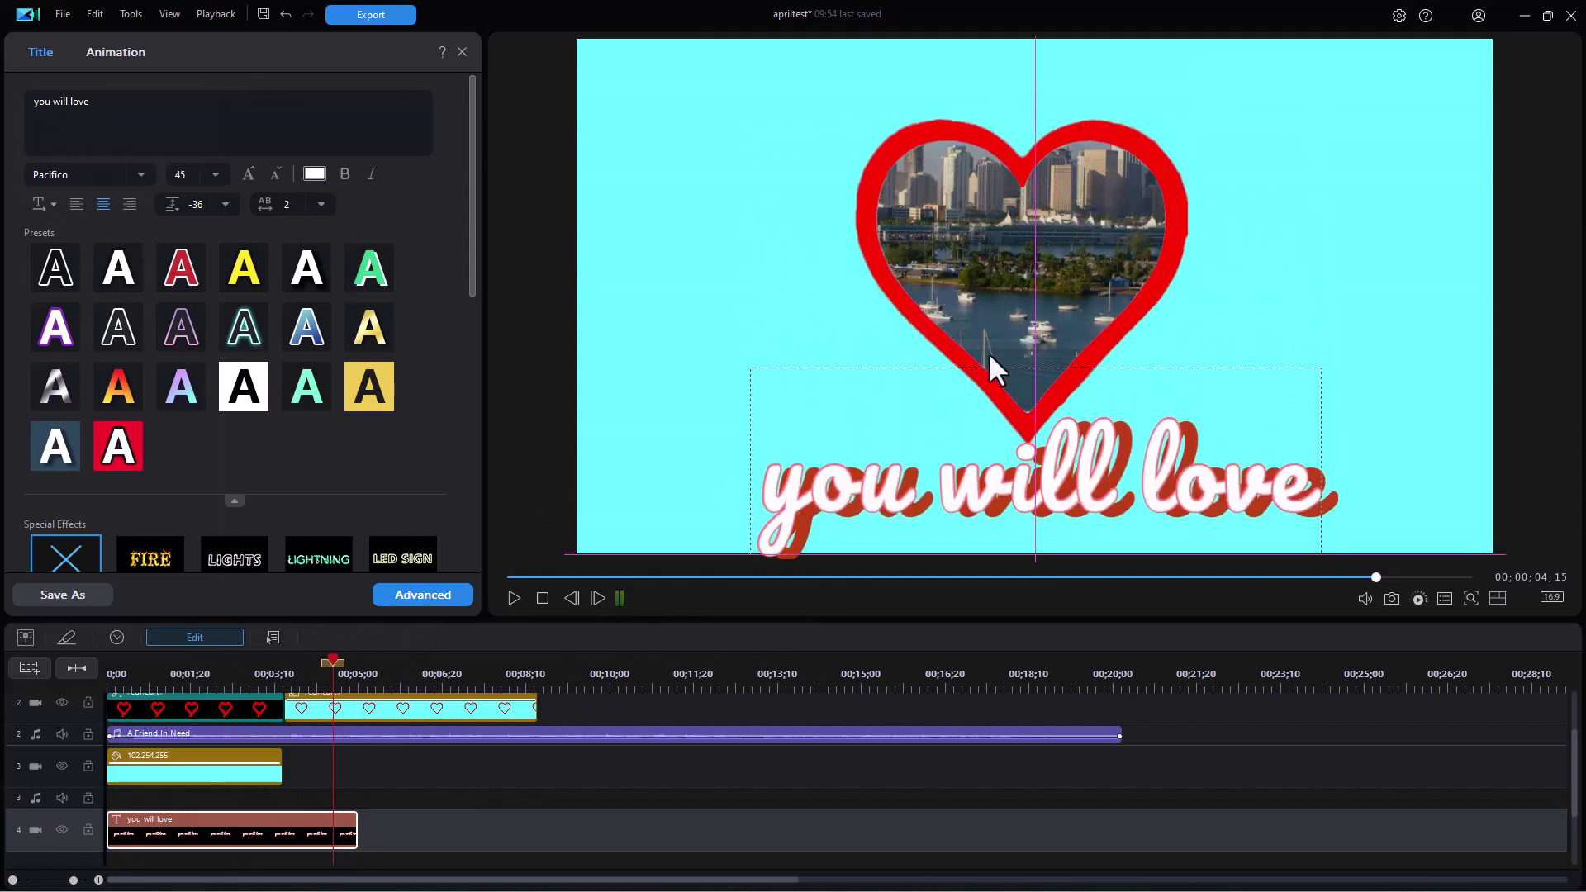
click(215, 168)
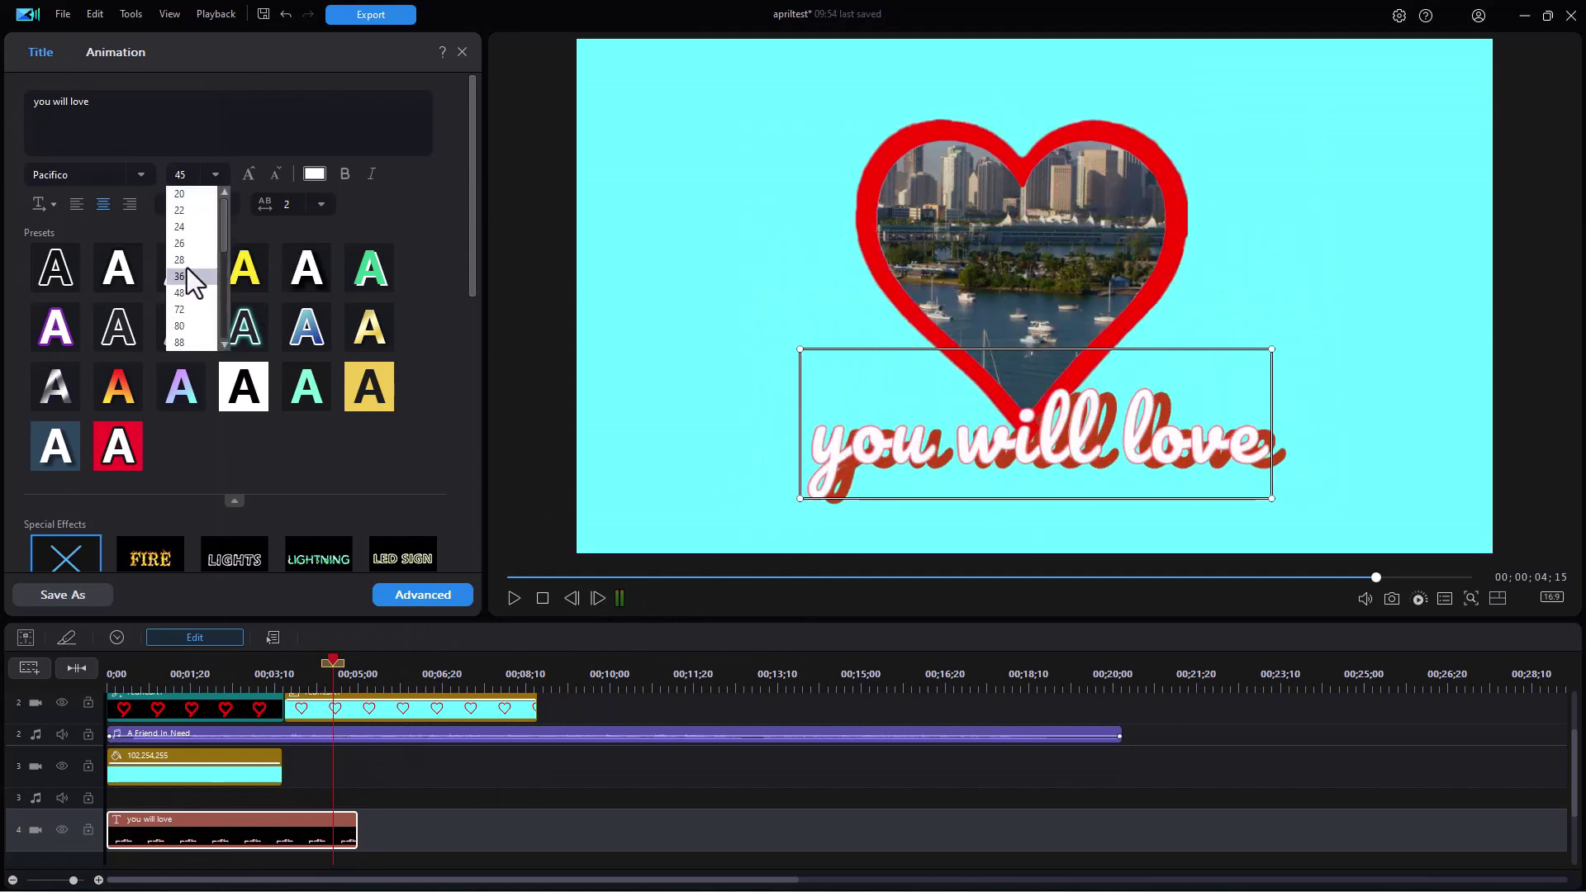
click(186, 229)
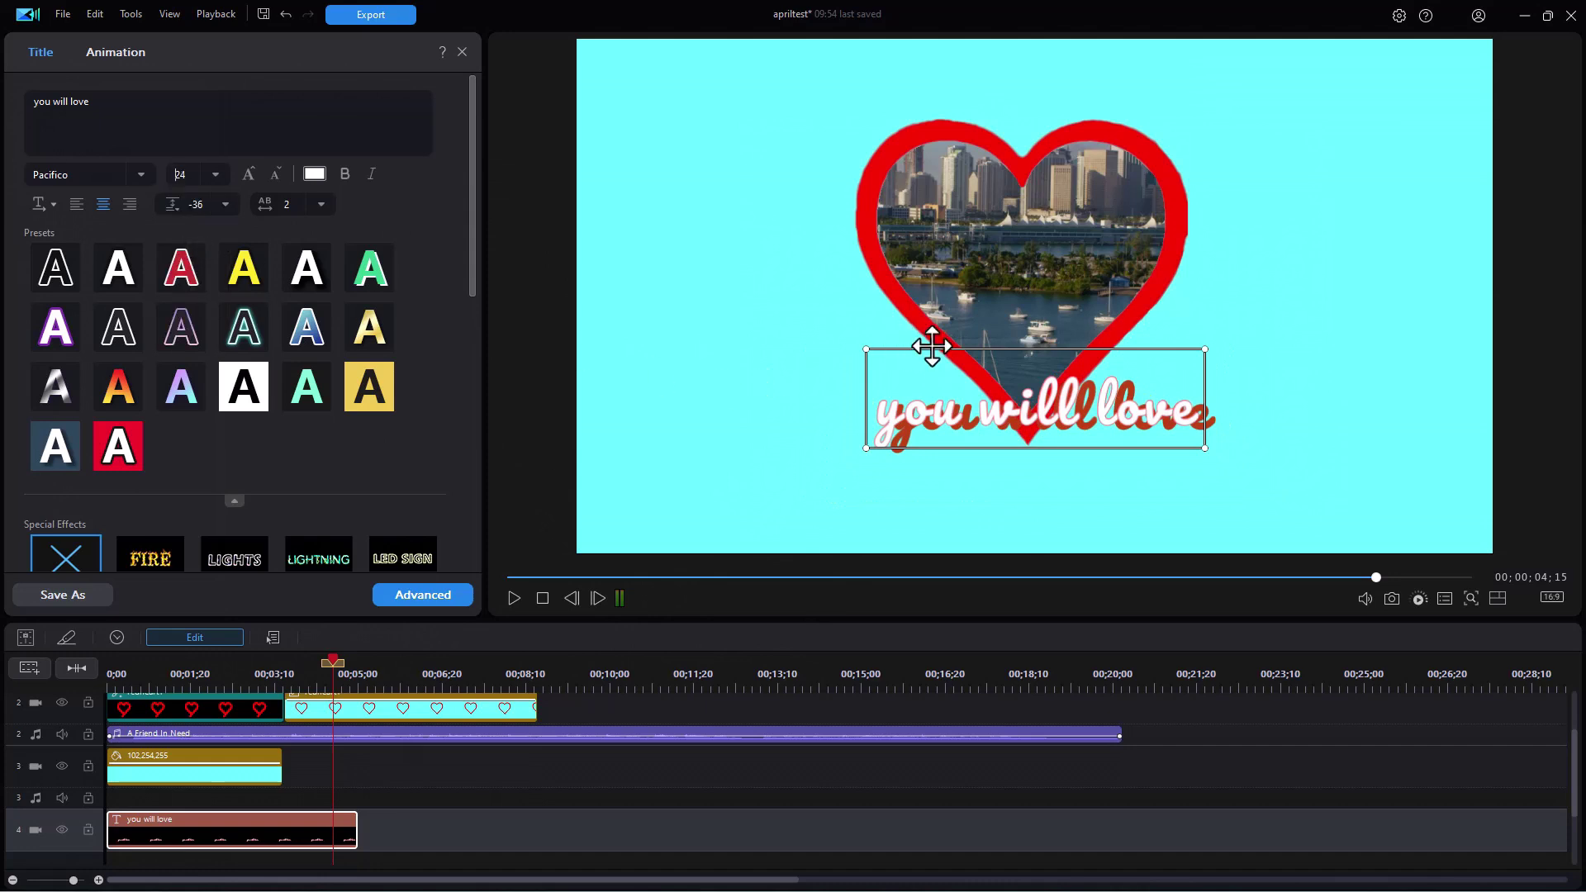
drag(932, 347, 938, 400)
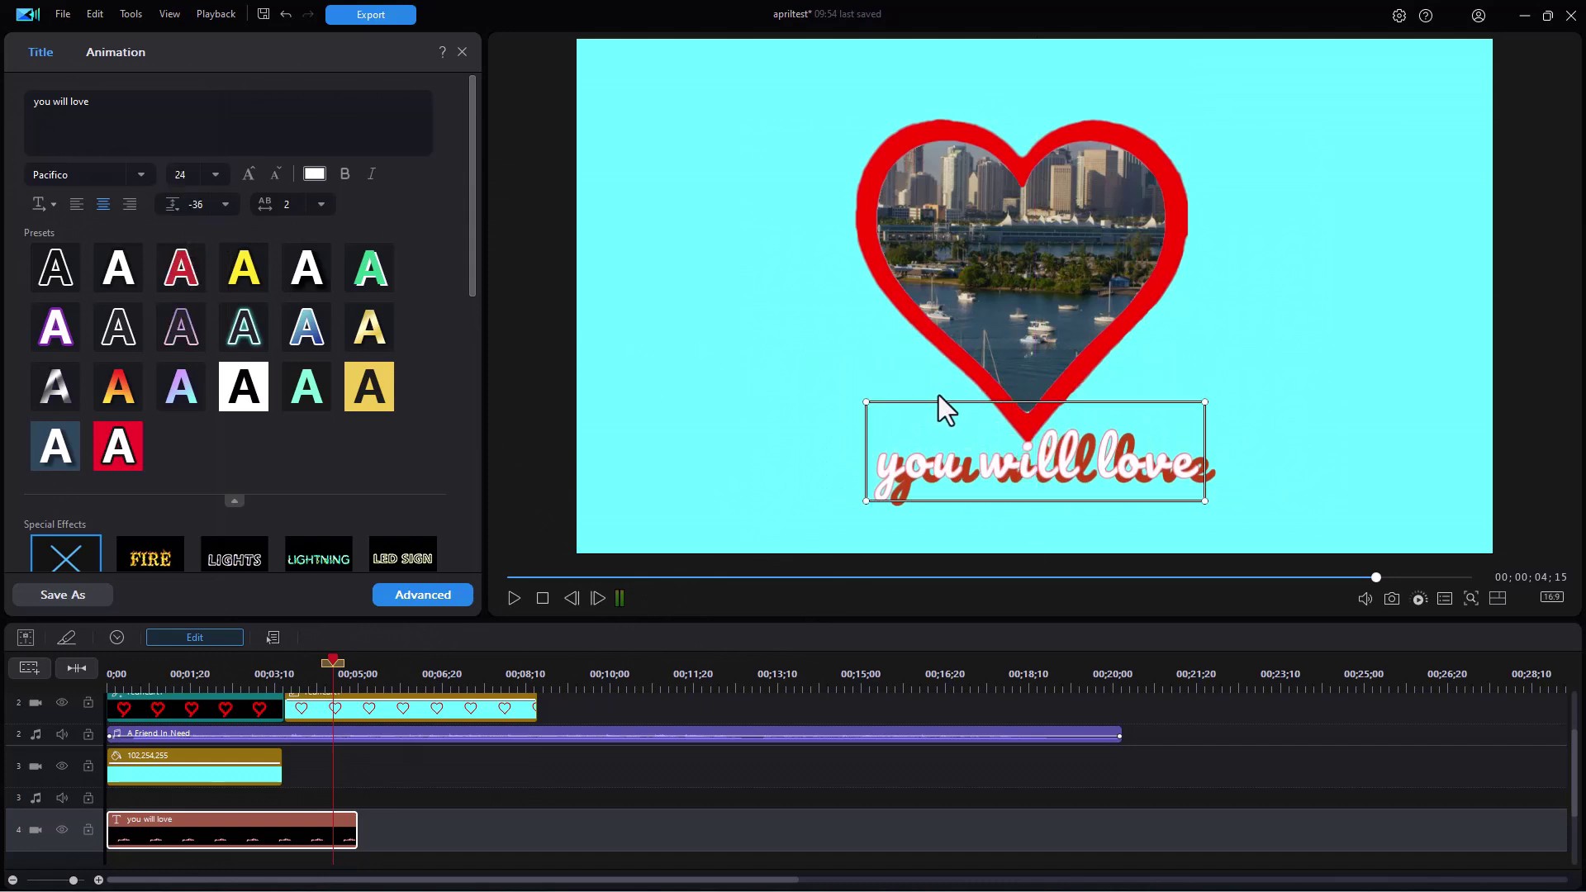
- Give the 'you will love' title a Wipe Right entrance animation
click(122, 51)
scroll(373, 457, down, 10)
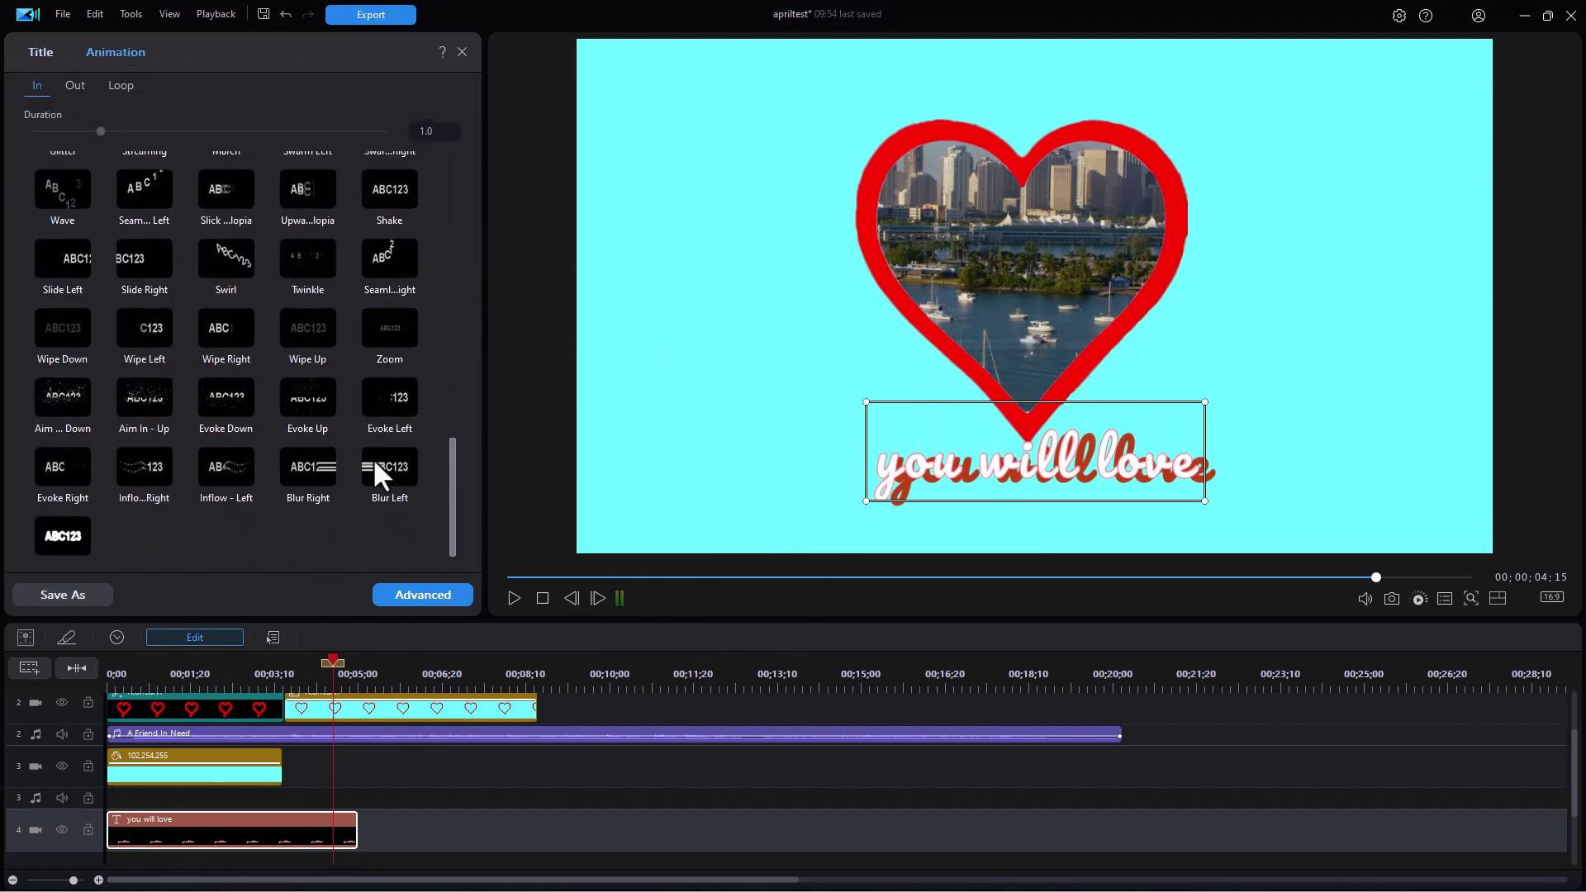
click(227, 332)
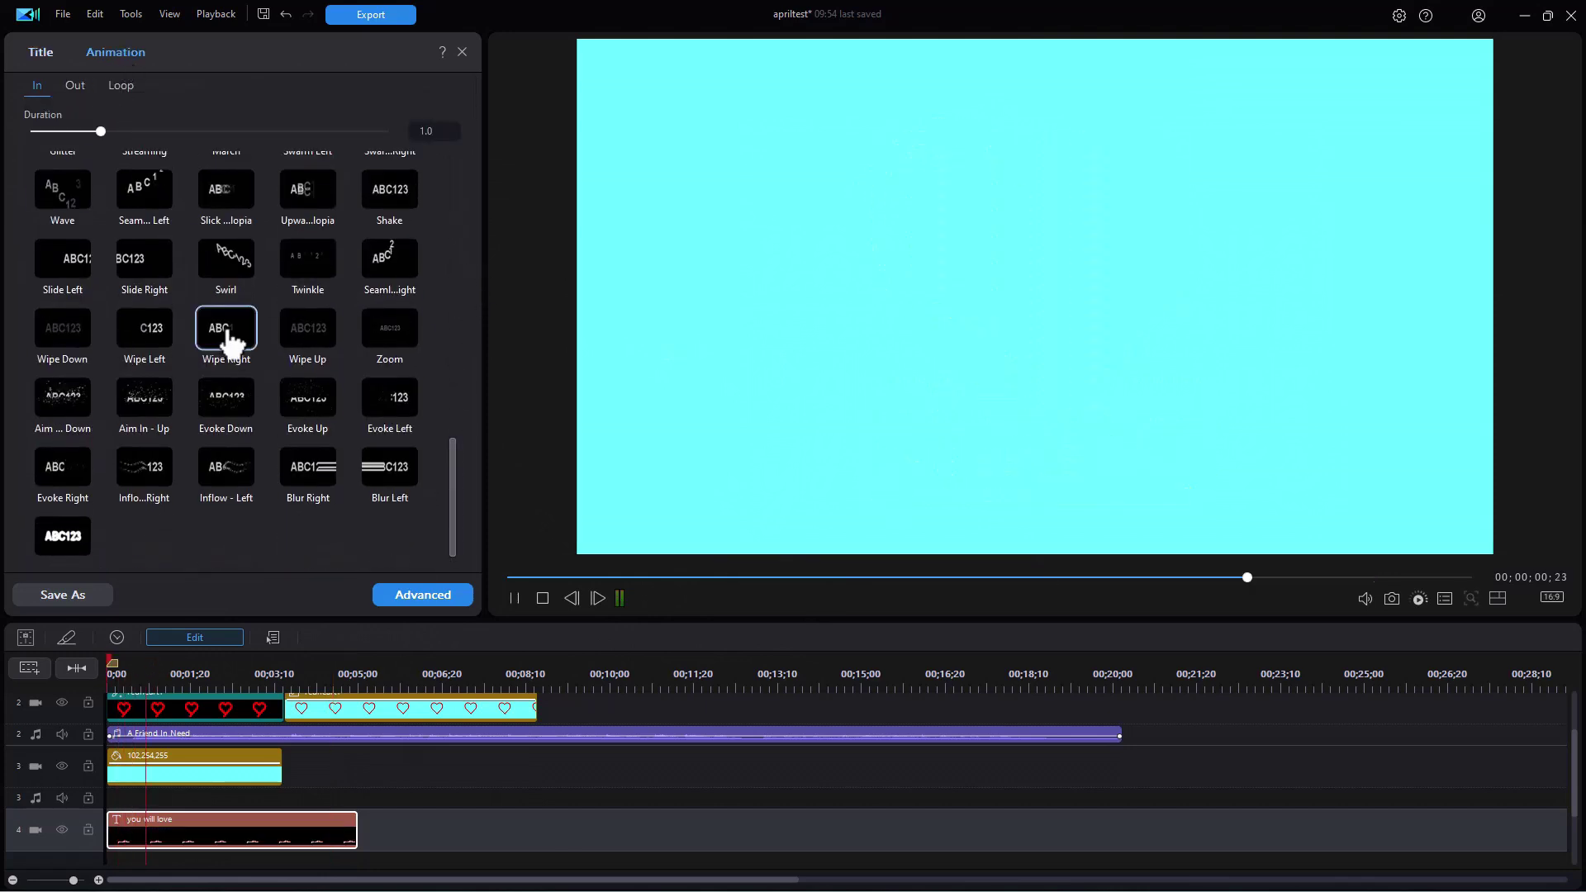
- Stretch the 'you will love' title to 00;08;09 and play the heart drawing from the start
click(342, 830)
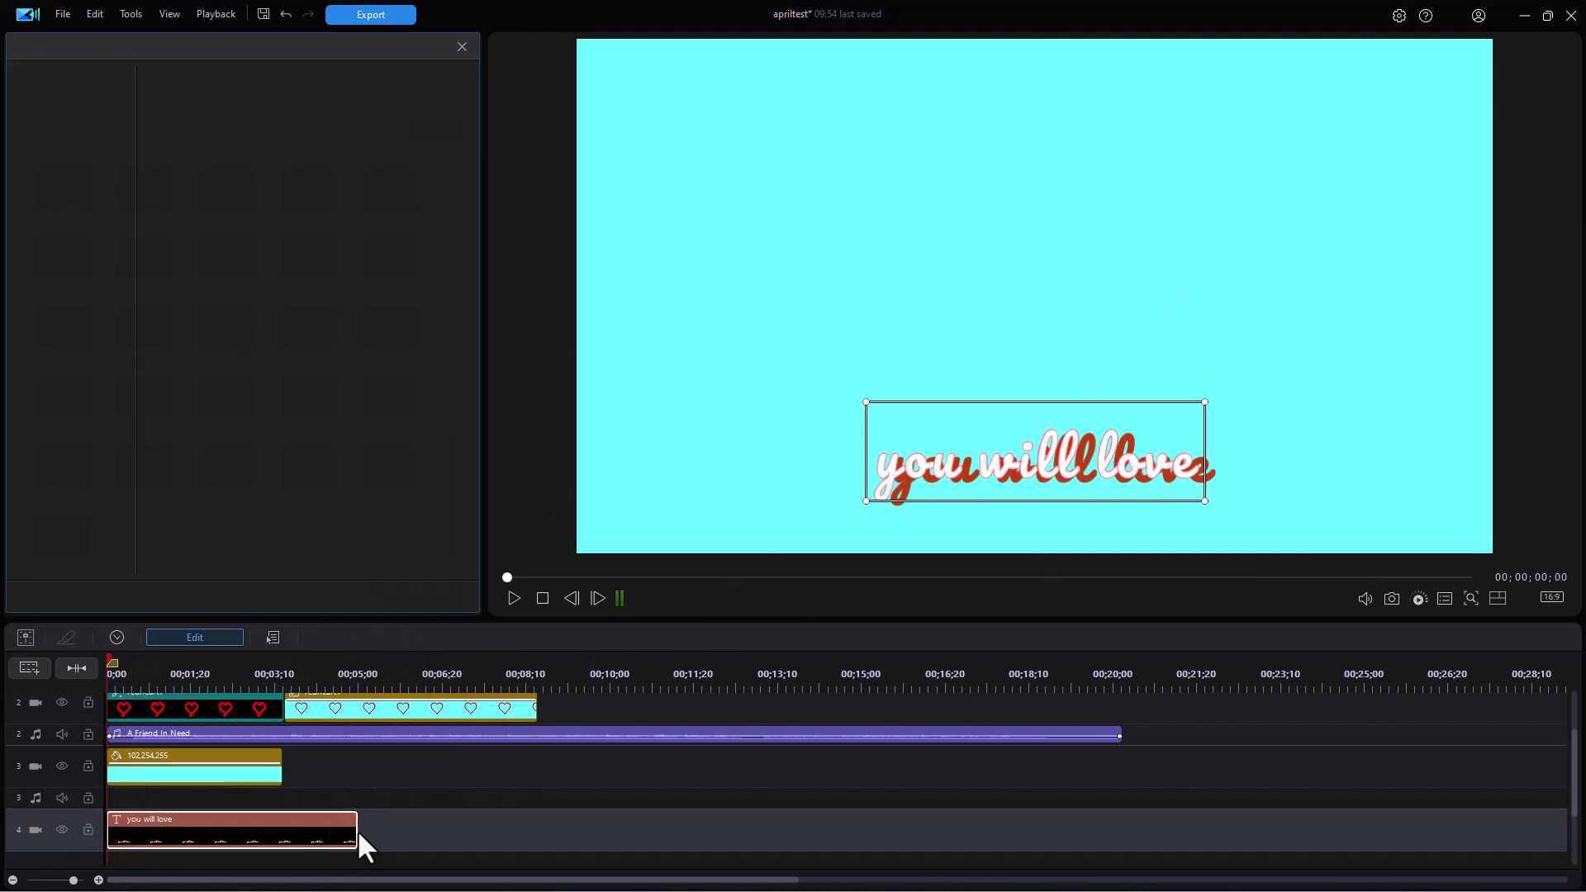
drag(355, 830, 537, 830)
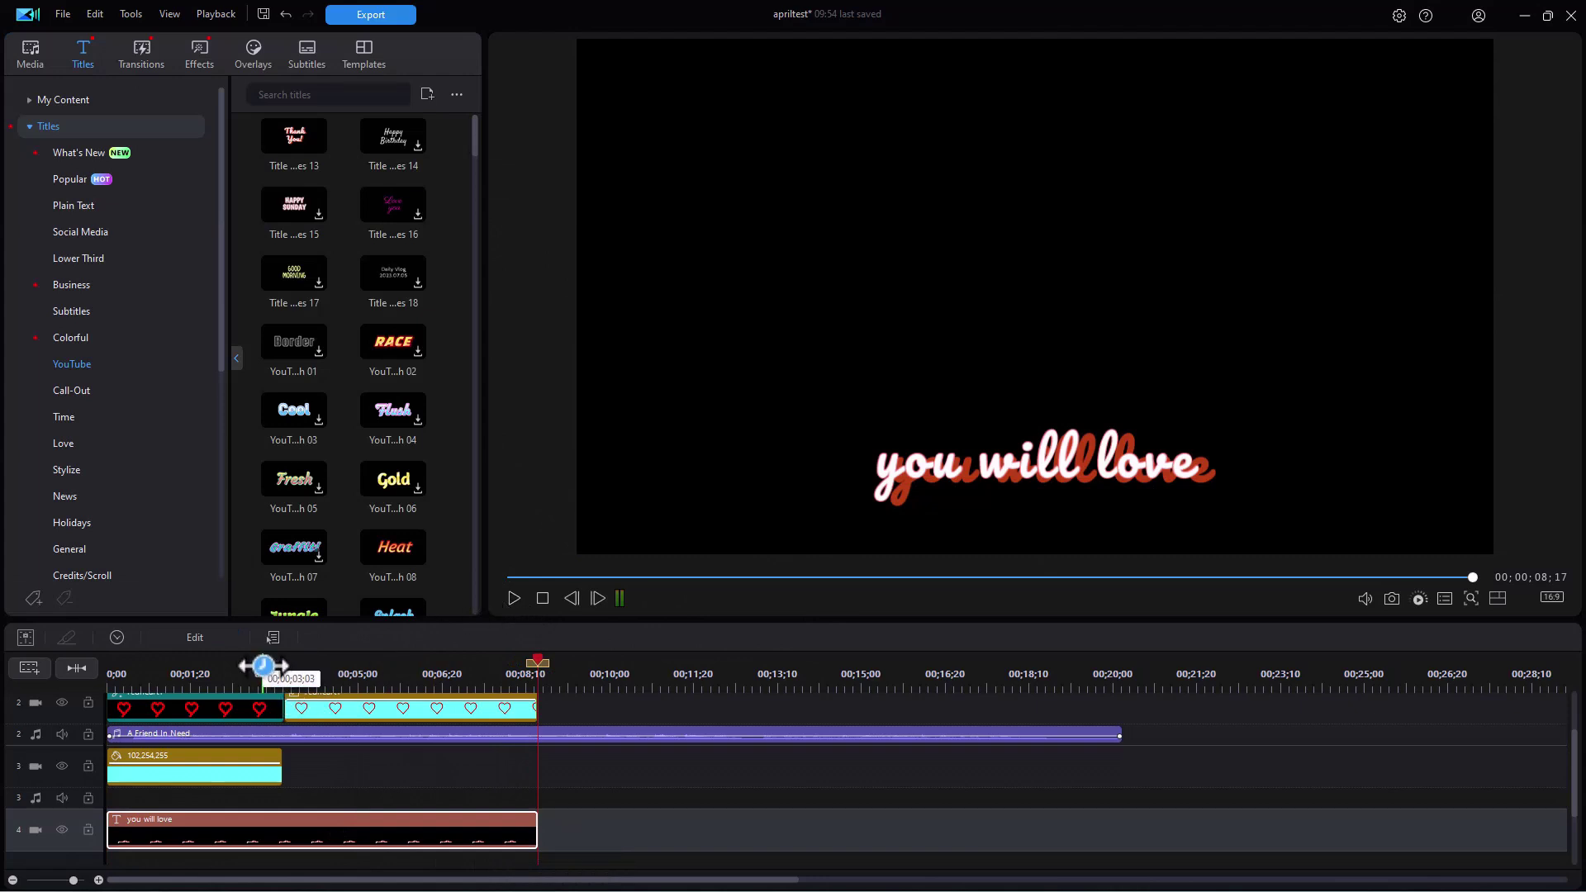
click(263, 662)
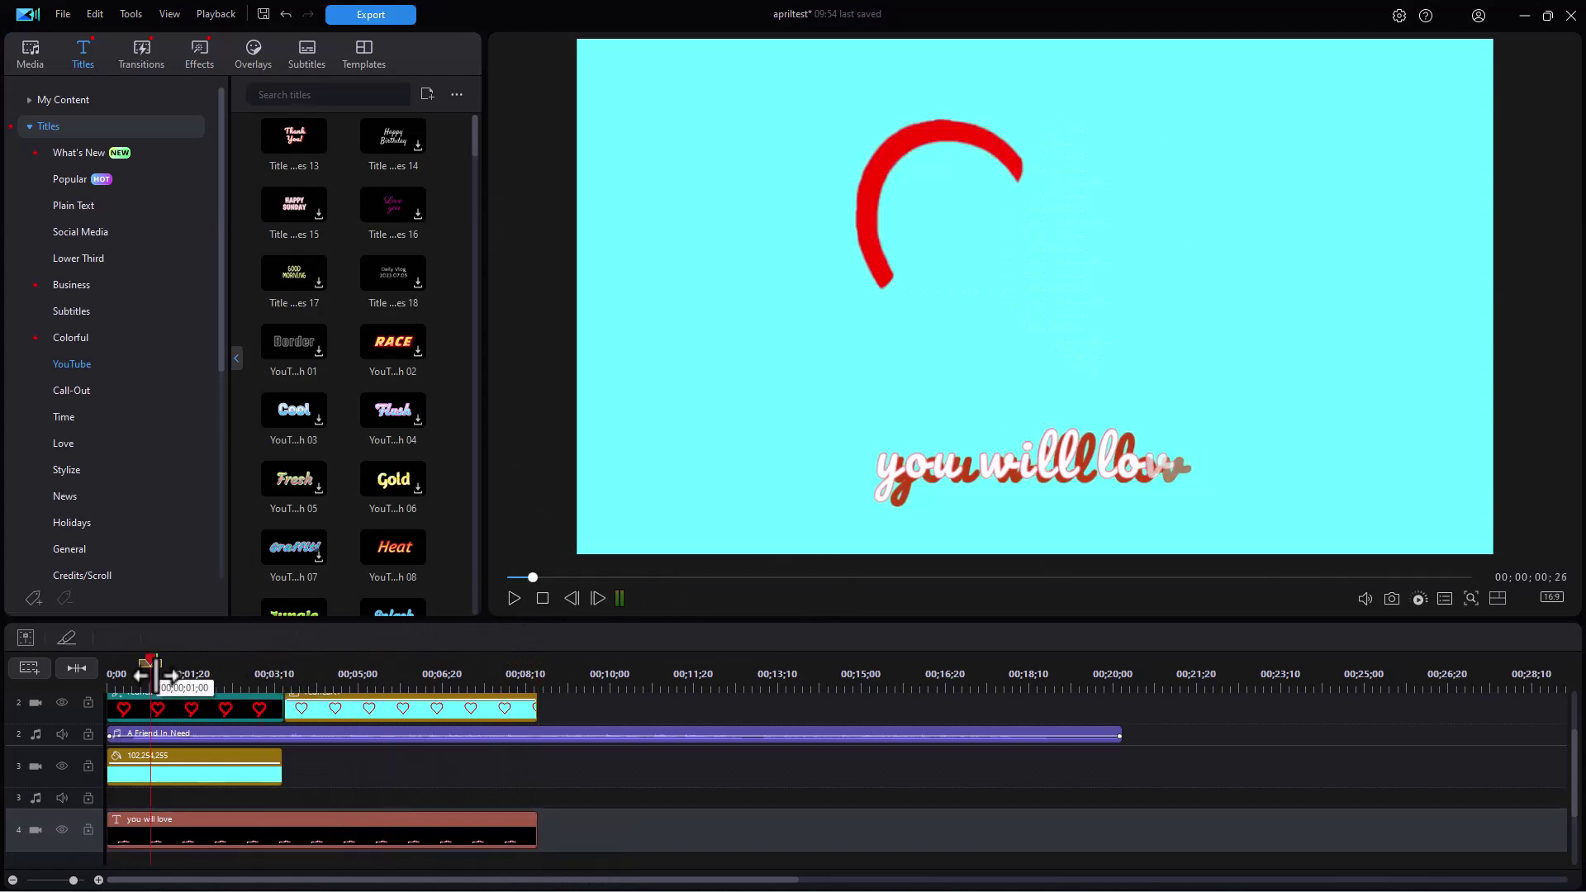
key(space)
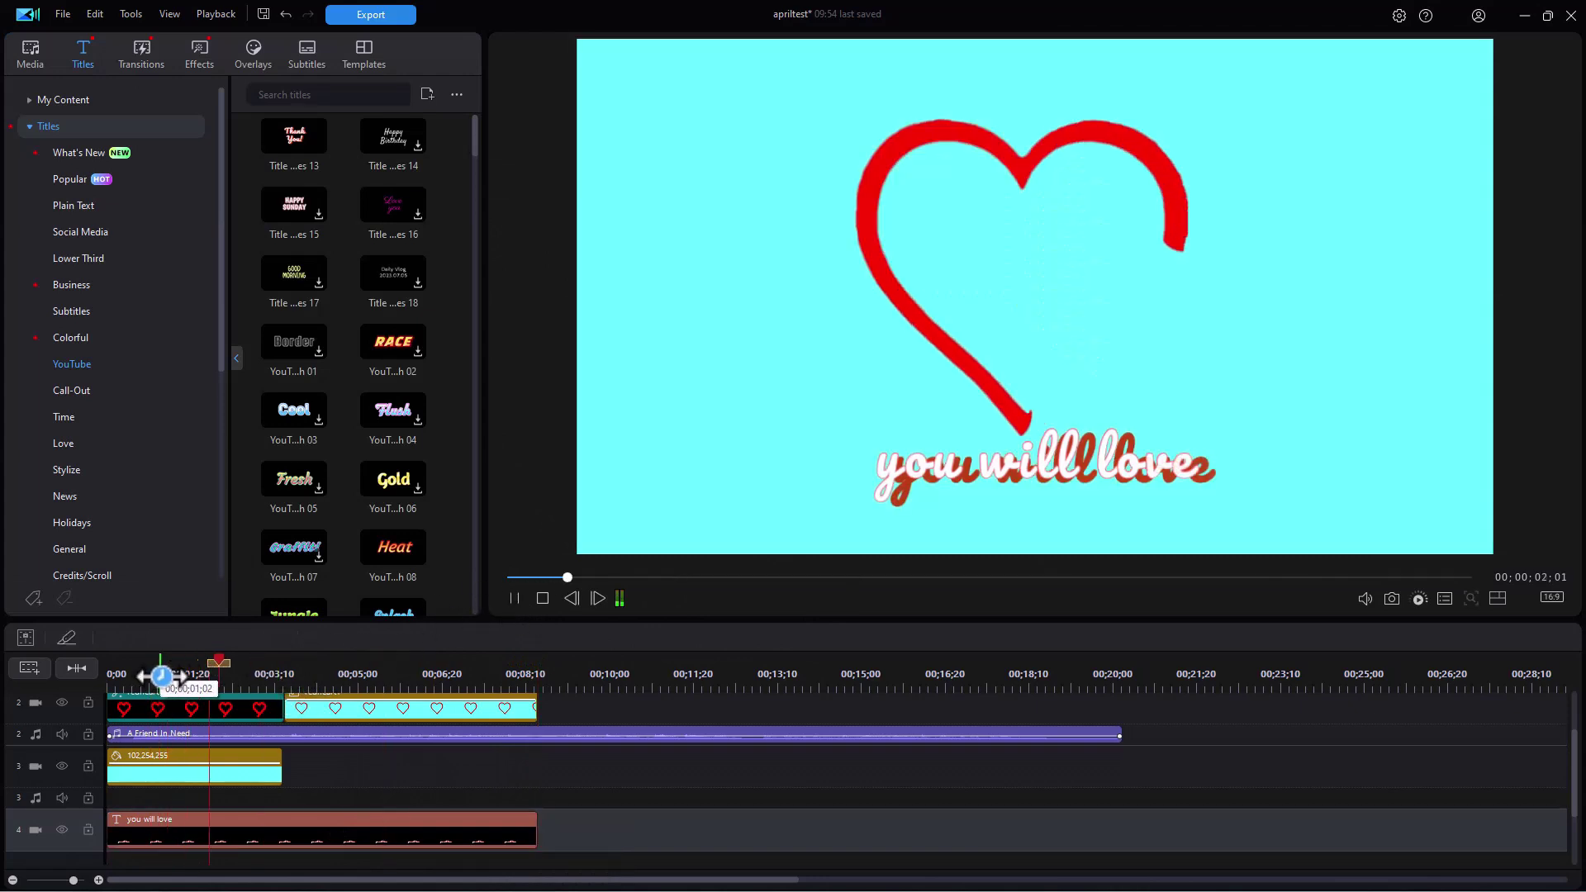
click(193, 826)
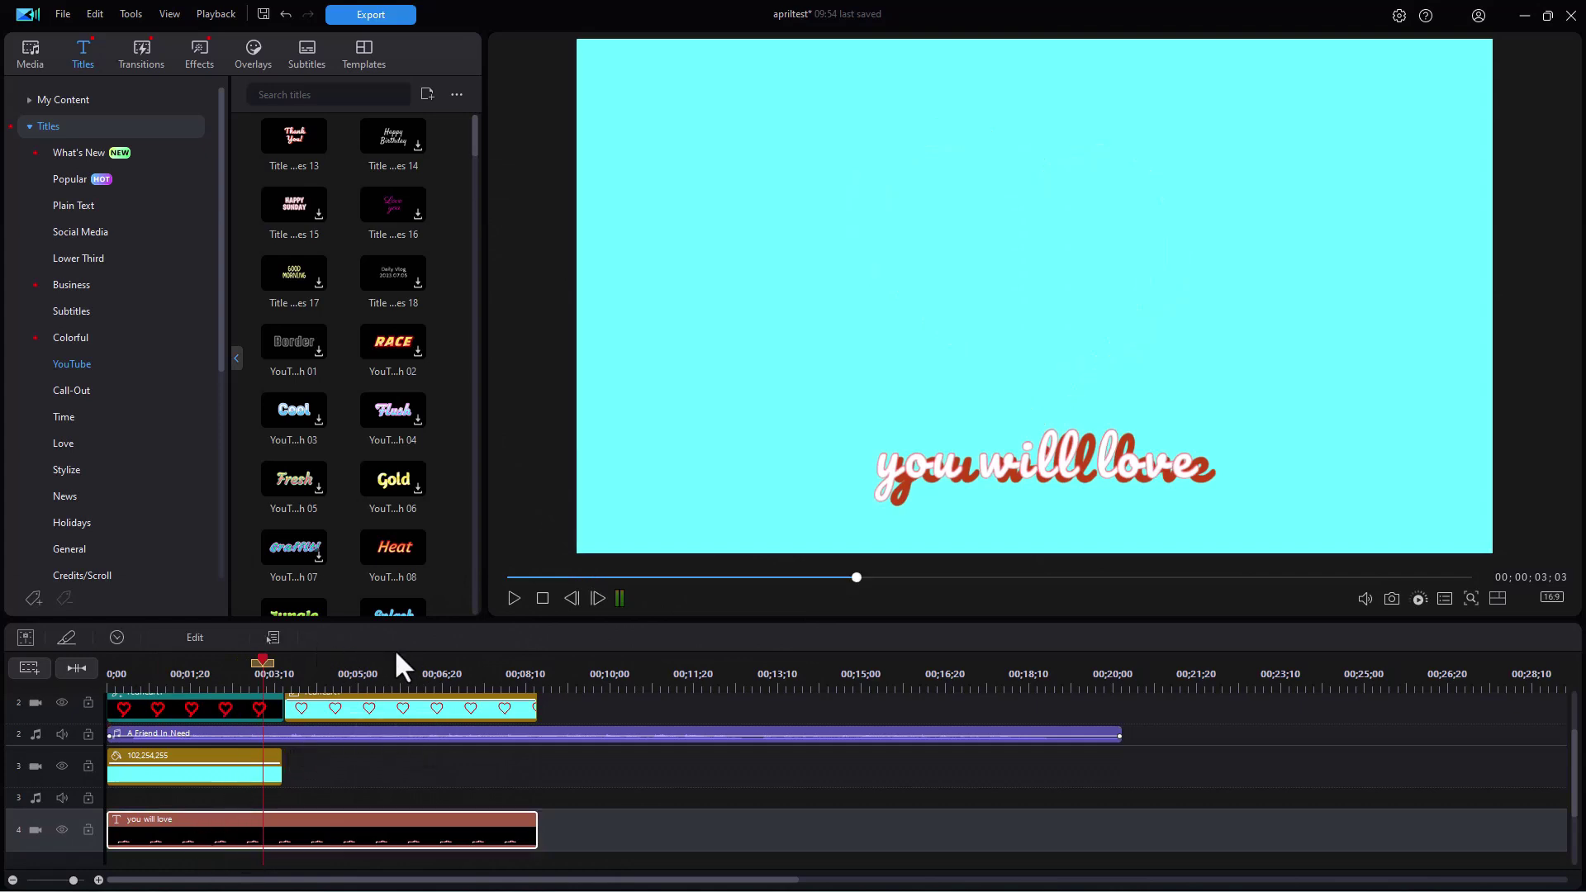
- Lengthen the title's Wipe Right entrance to about 2 seconds in the advanced title editor
click(195, 637)
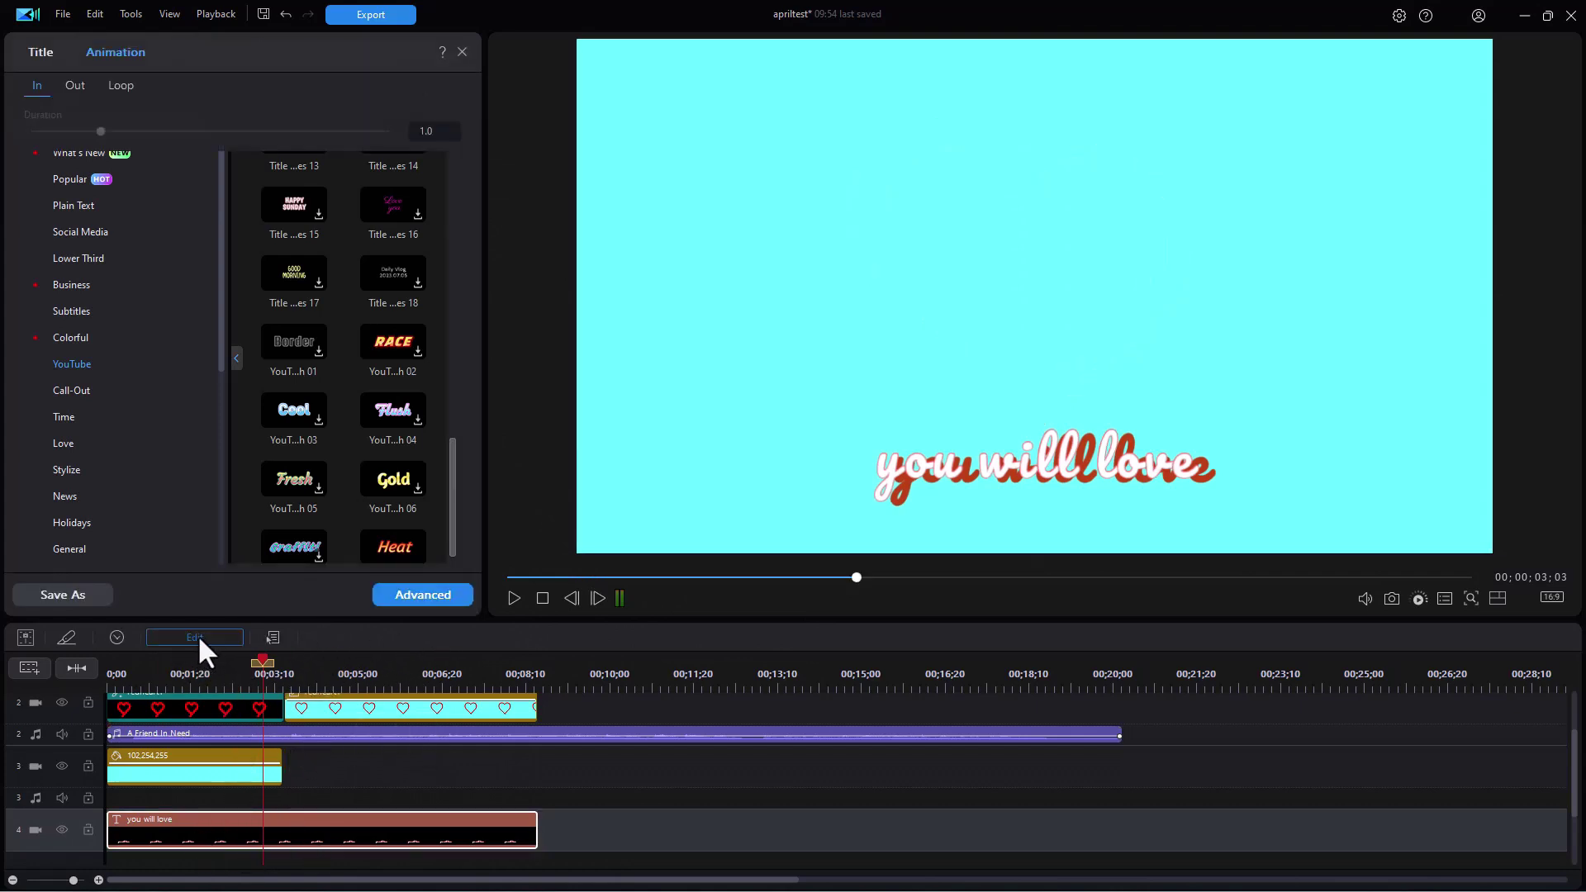
click(426, 583)
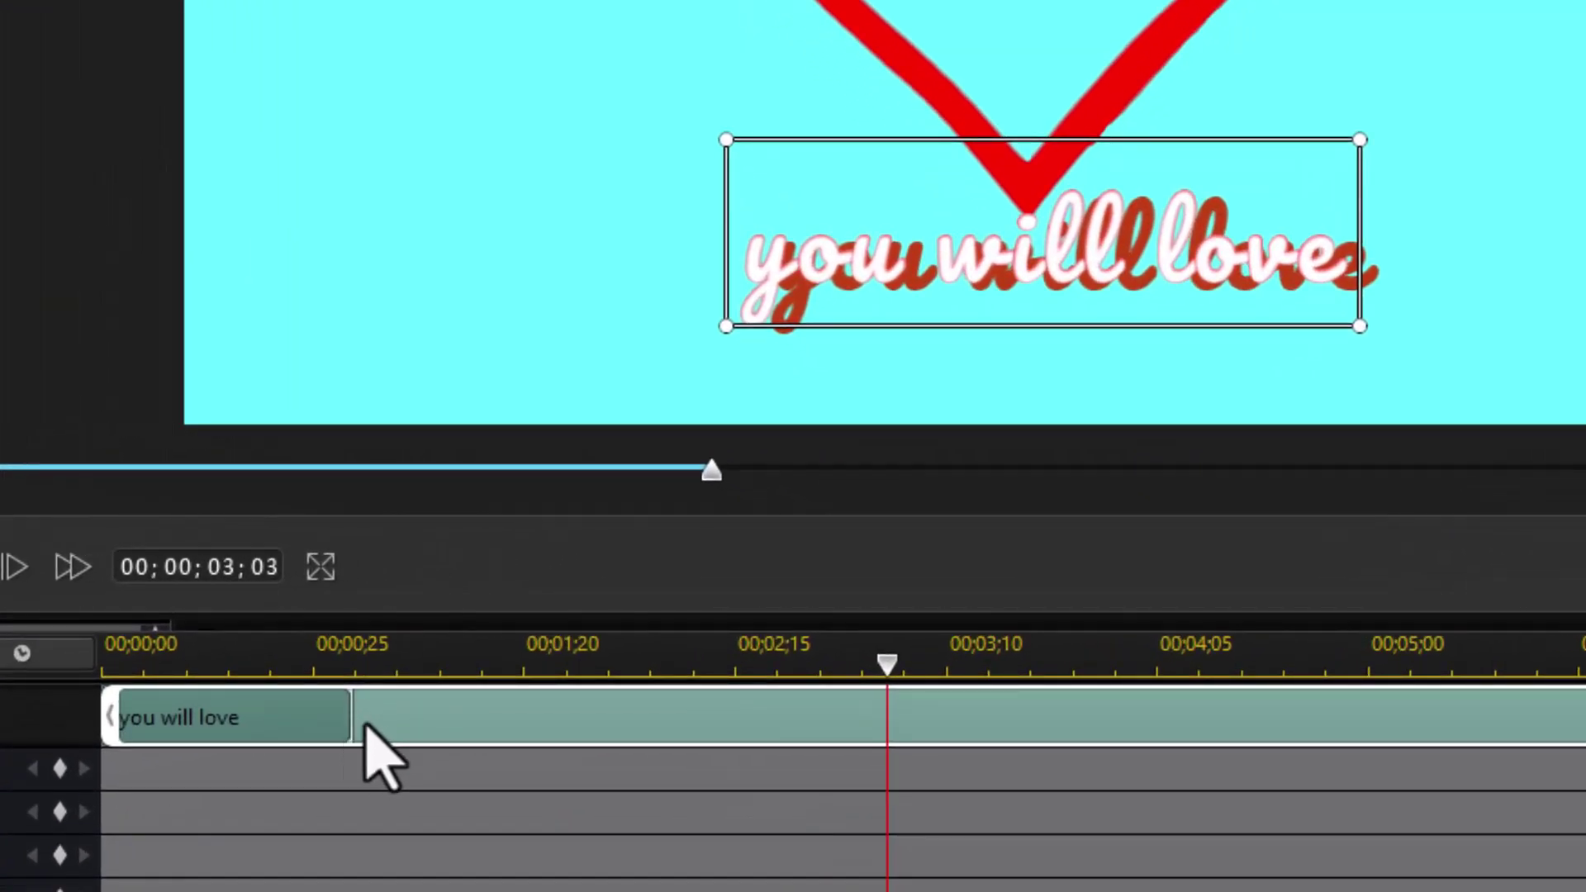
drag(358, 711, 753, 731)
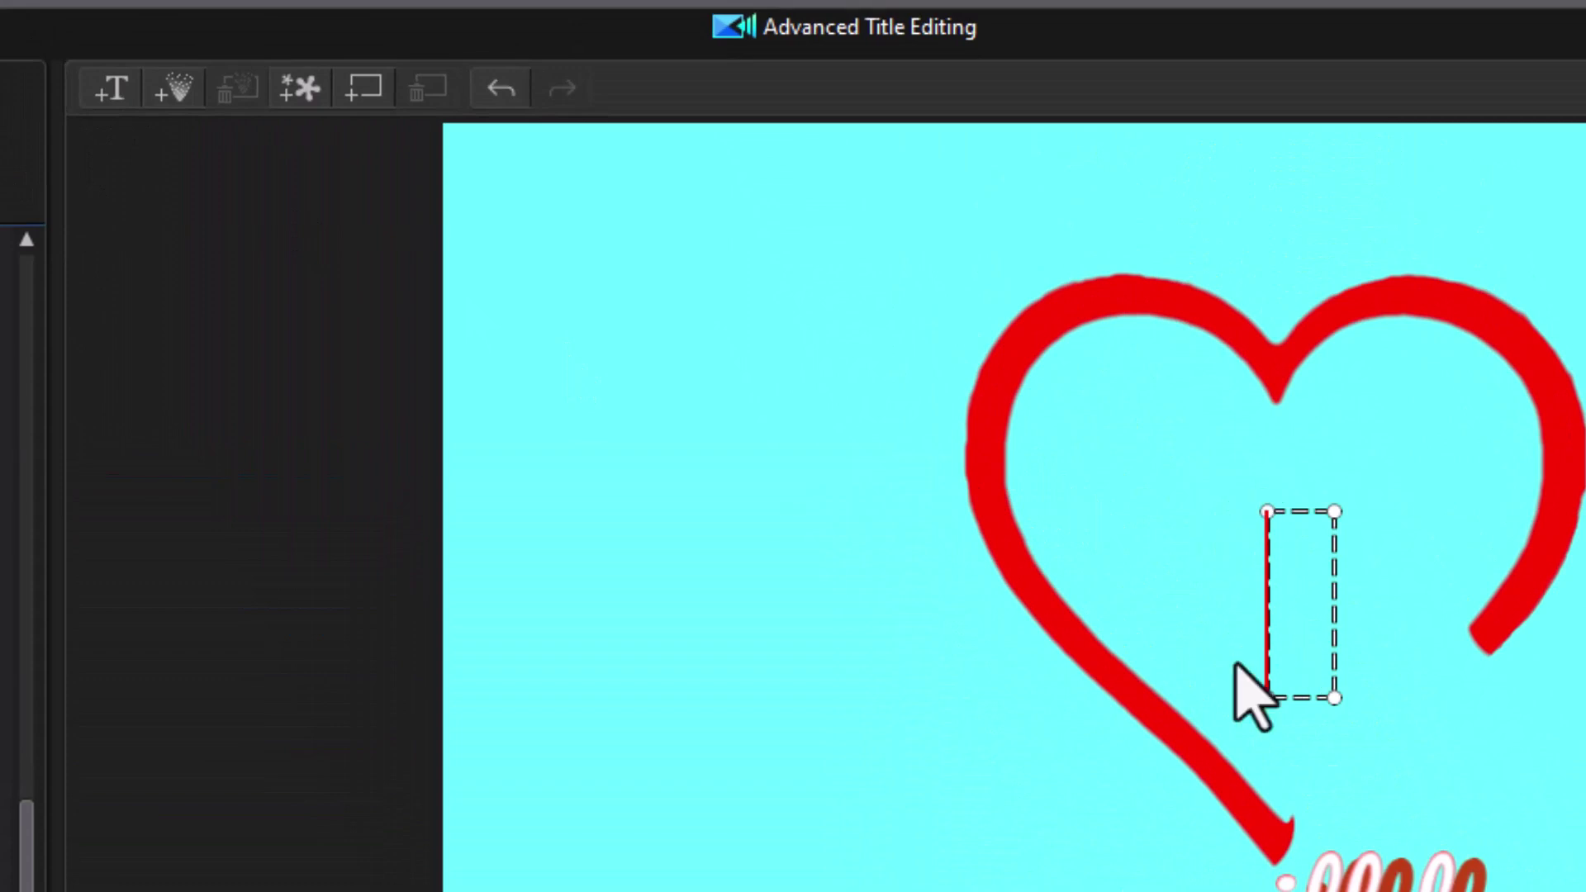
- Add 'Miami' text inside the heart, timed to appear about six seconds in
text(Miami)
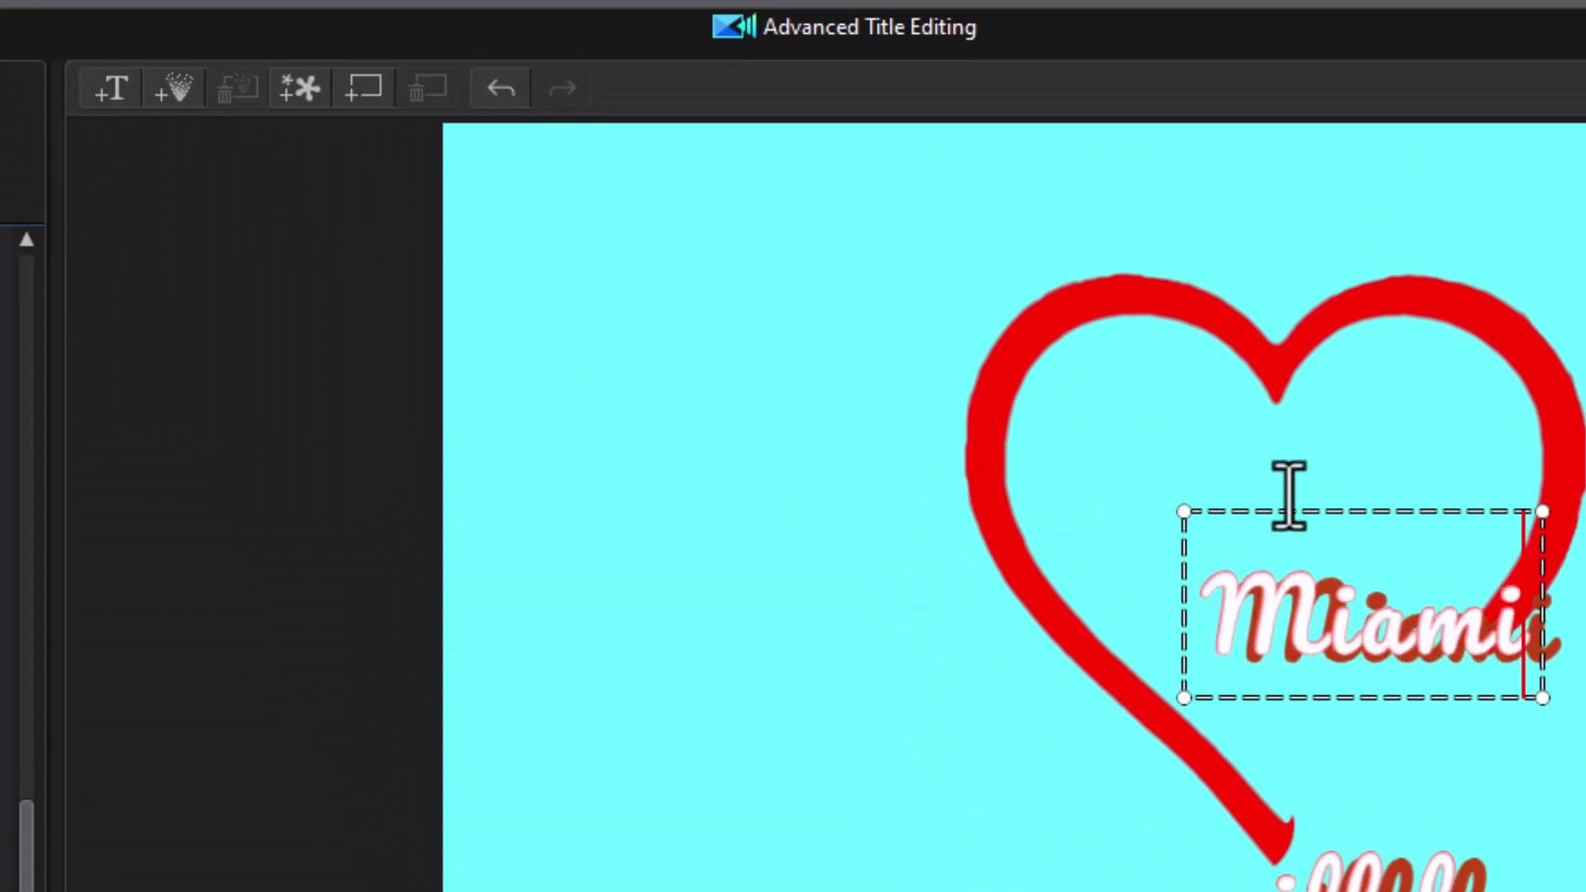
drag(1292, 514, 1228, 449)
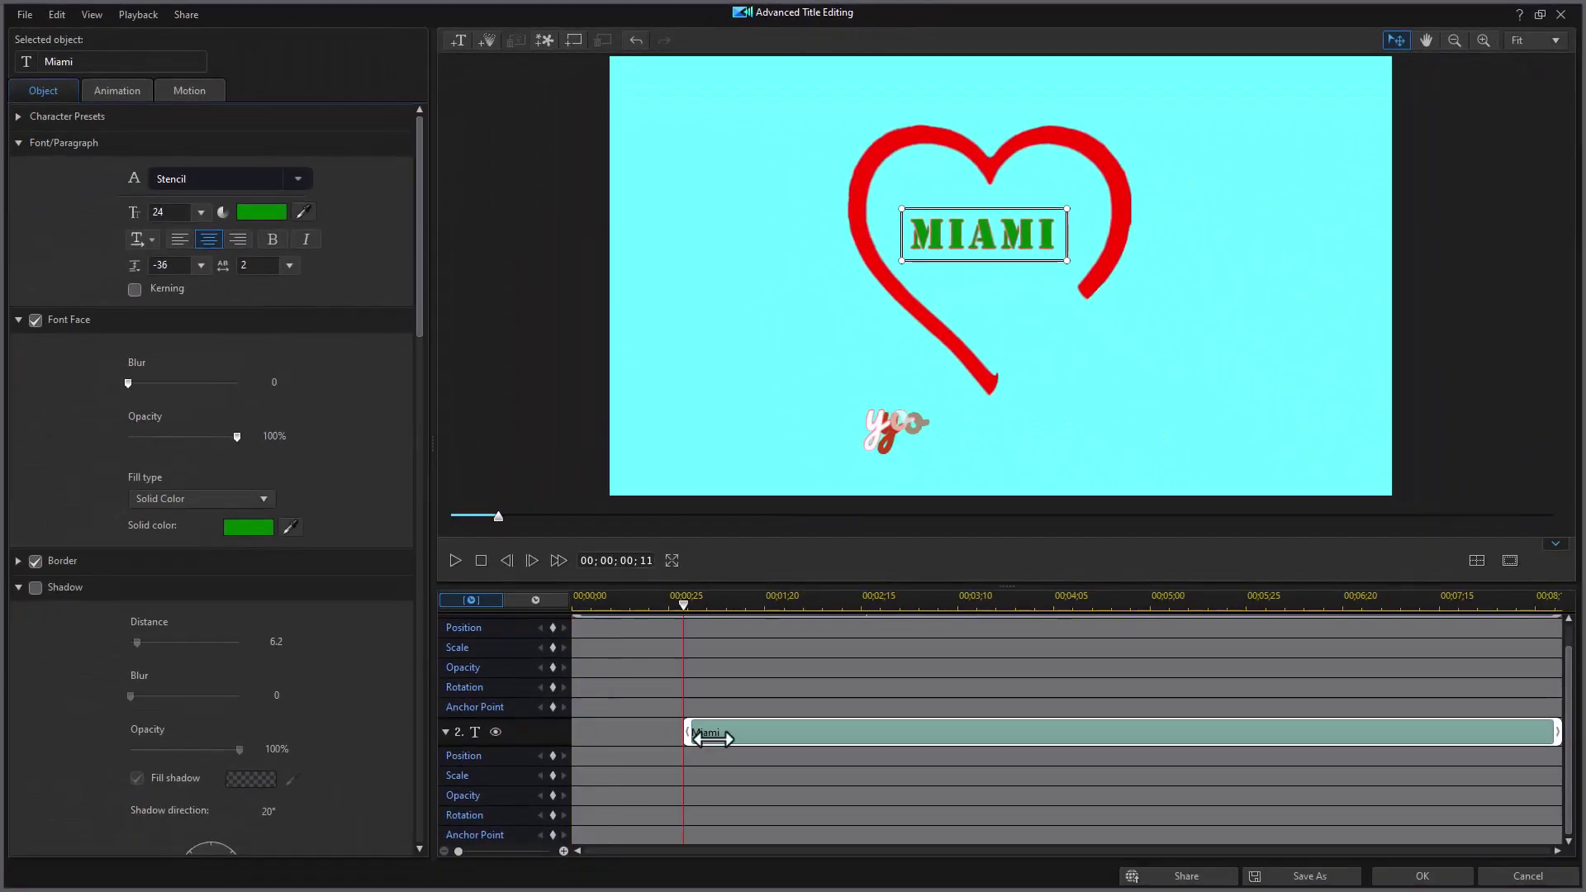
drag(718, 736, 1294, 747)
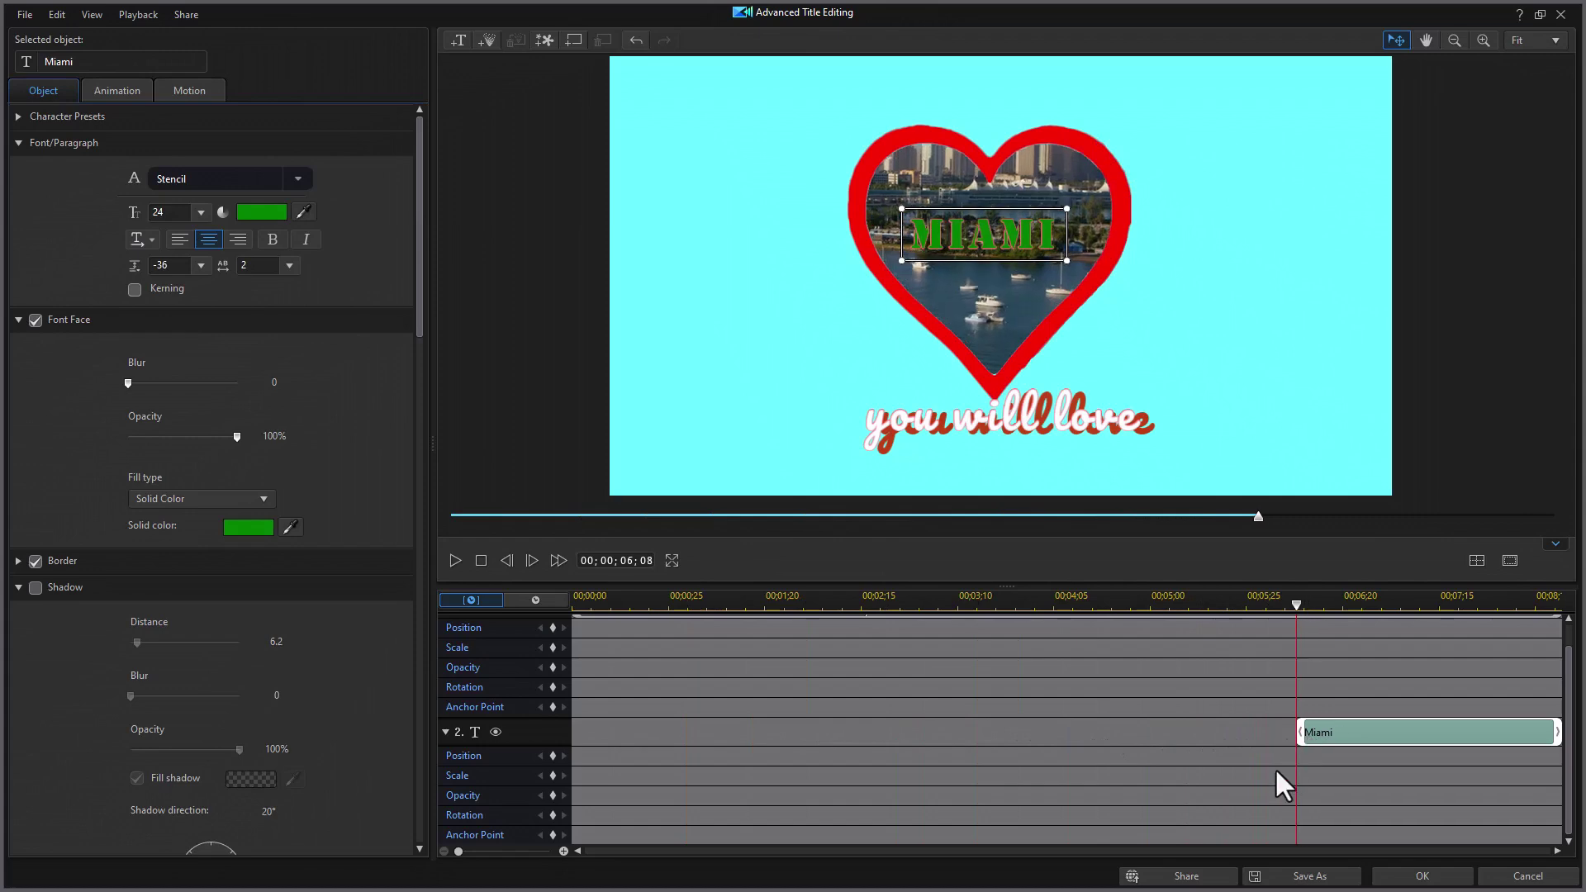
click(1445, 881)
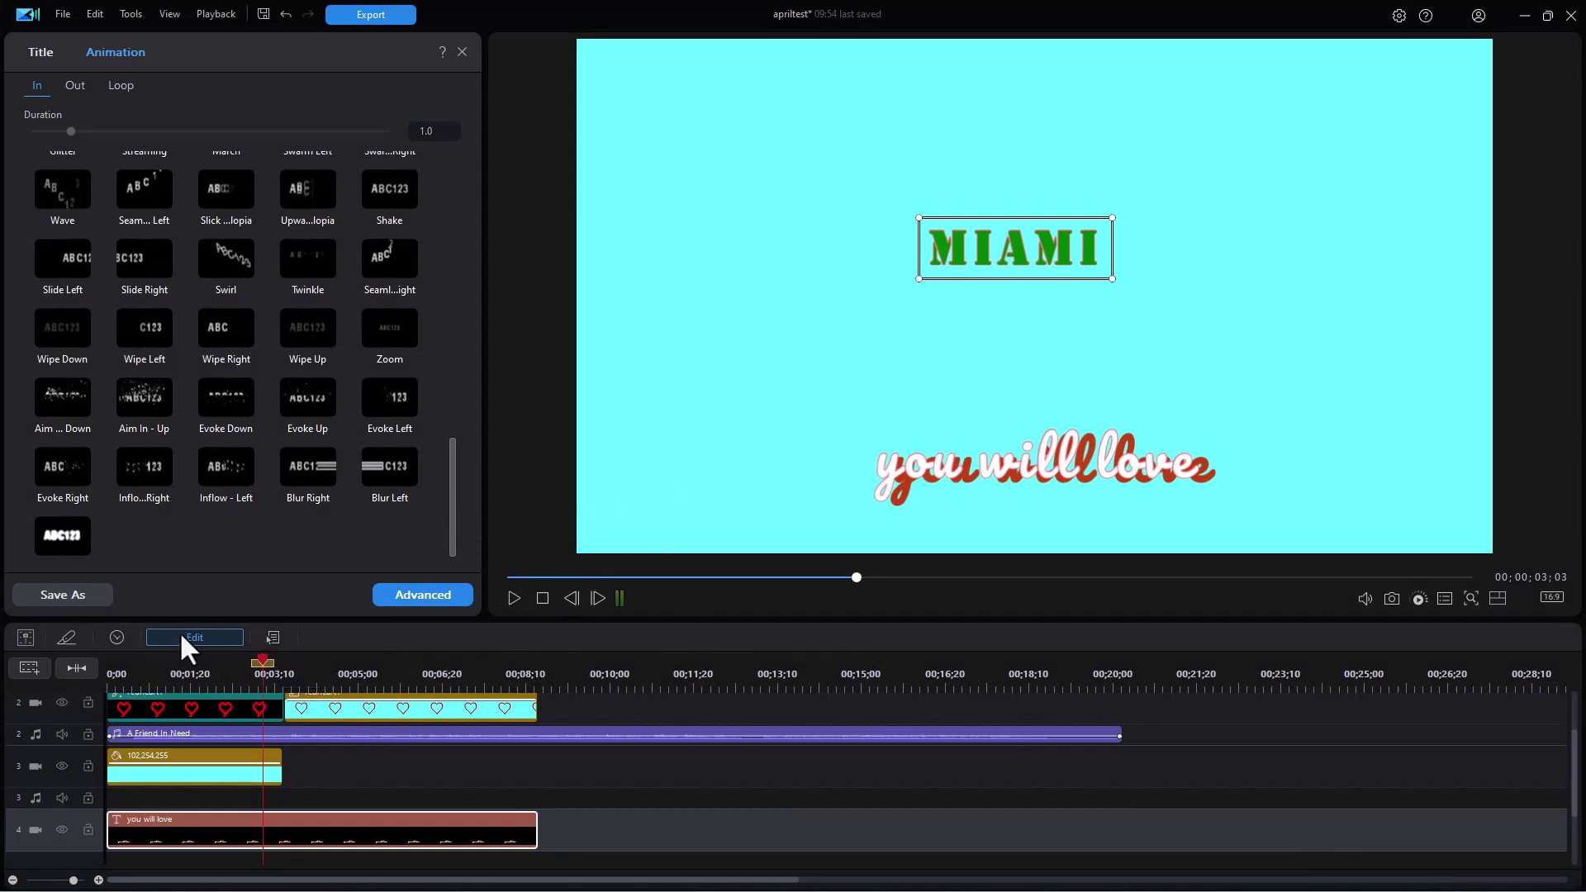
click(406, 597)
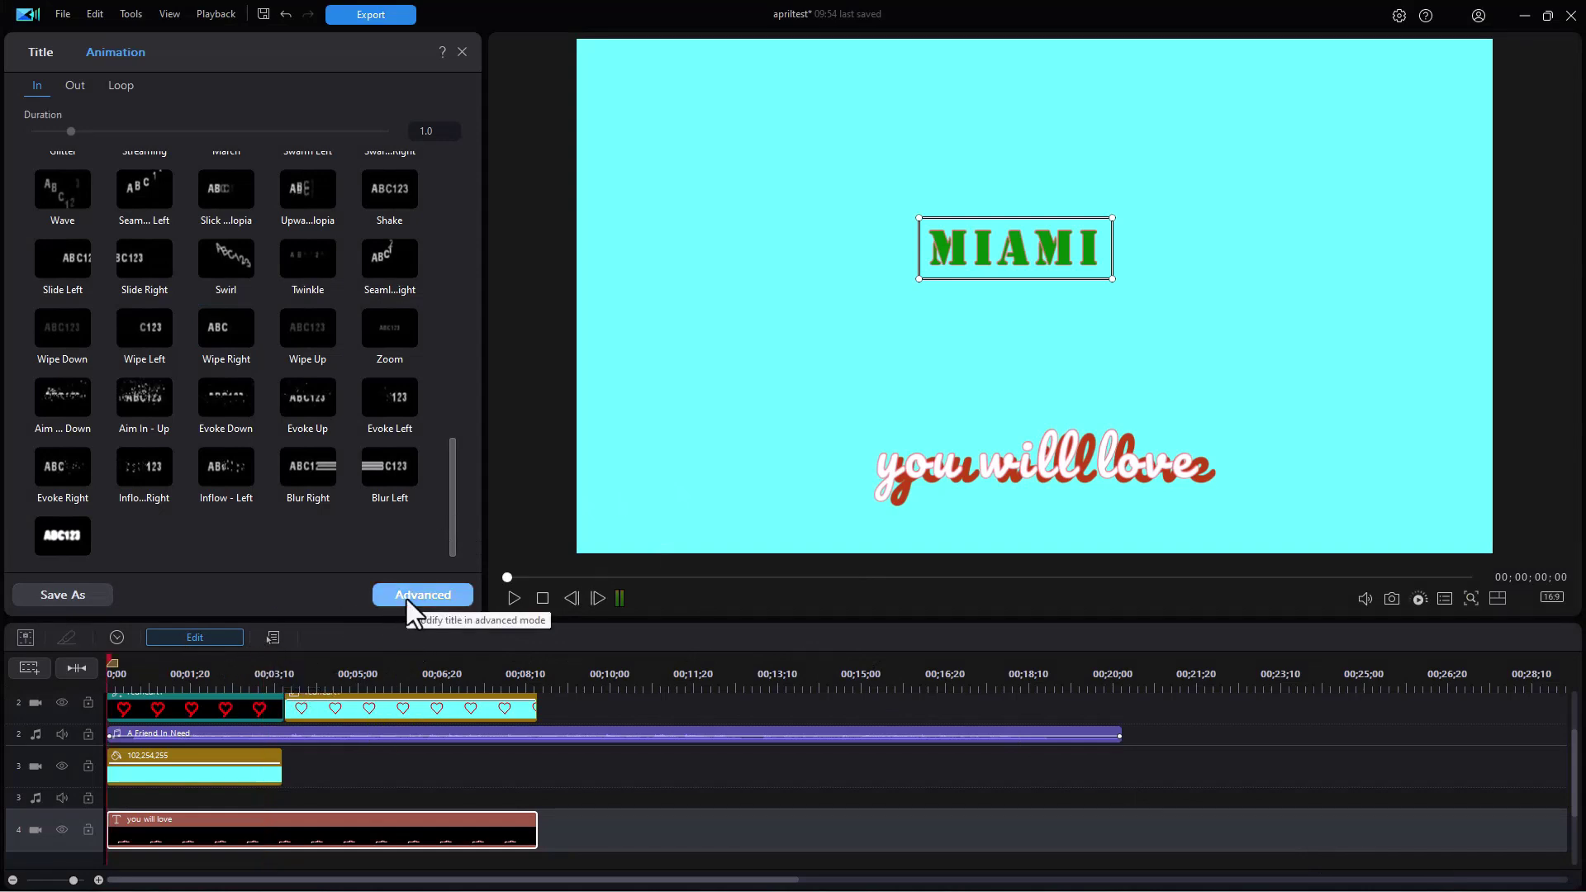
key(space)
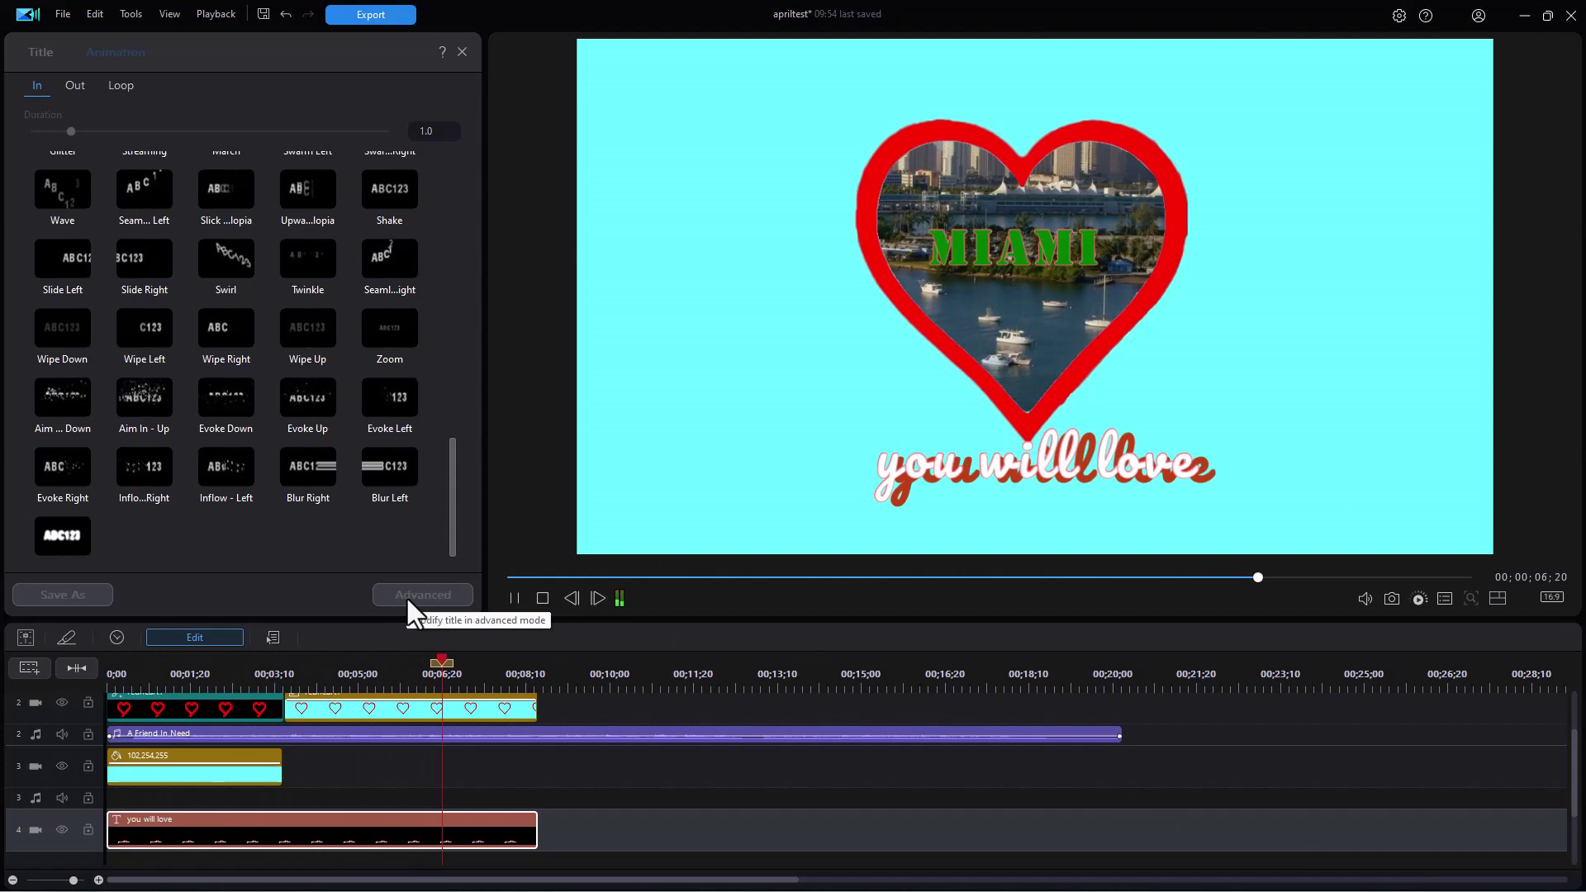
key(space)
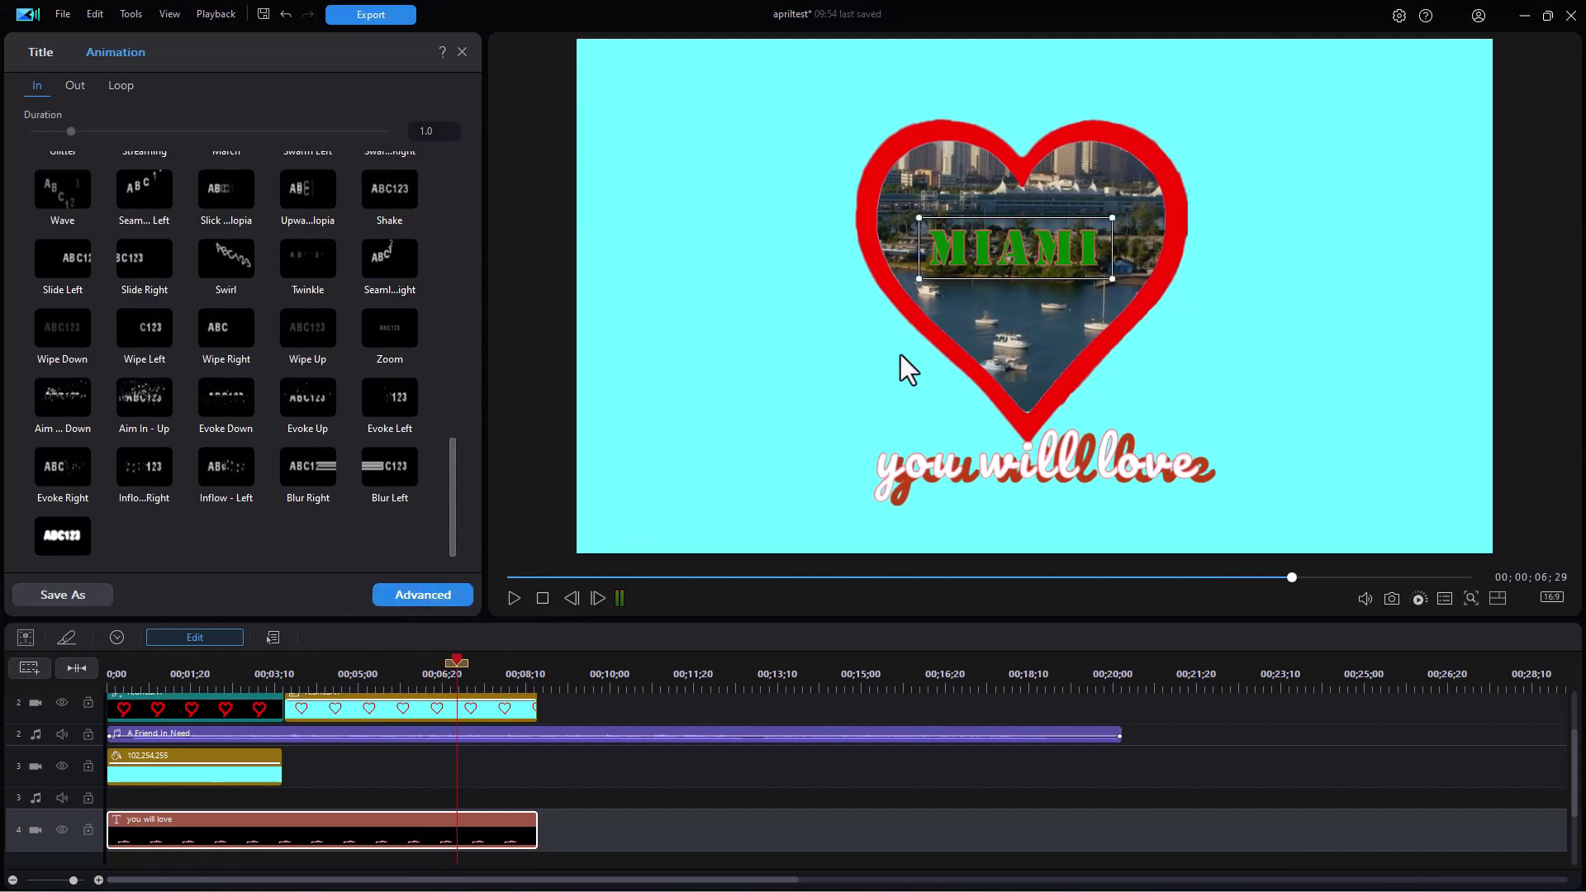
- Set a Position/Scale keyframe on the second redheart1 clip near its end
click(433, 707)
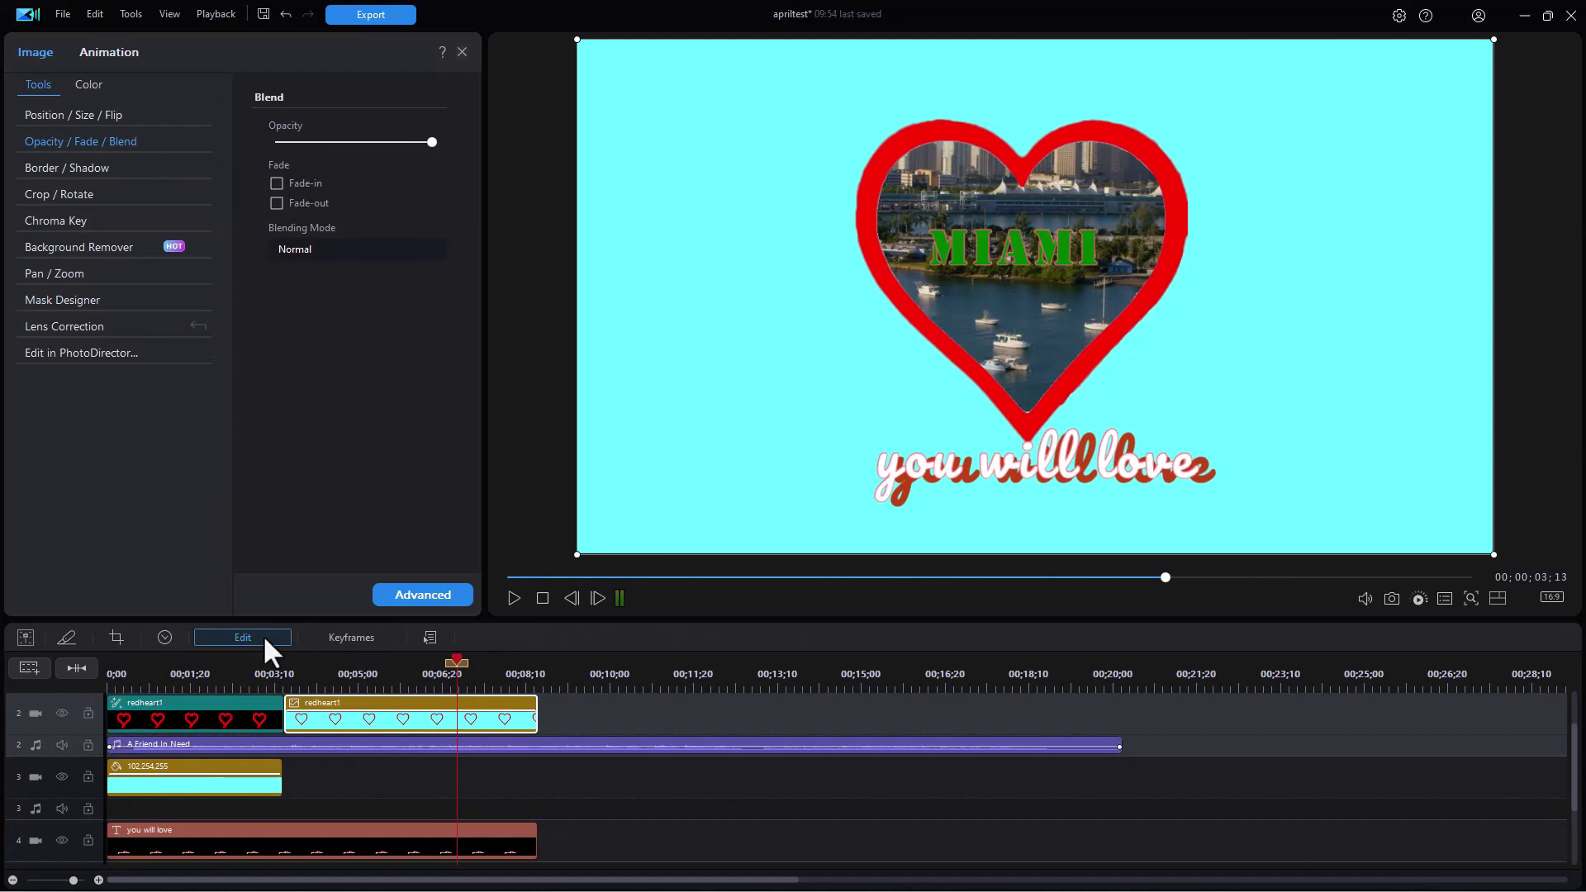
click(413, 594)
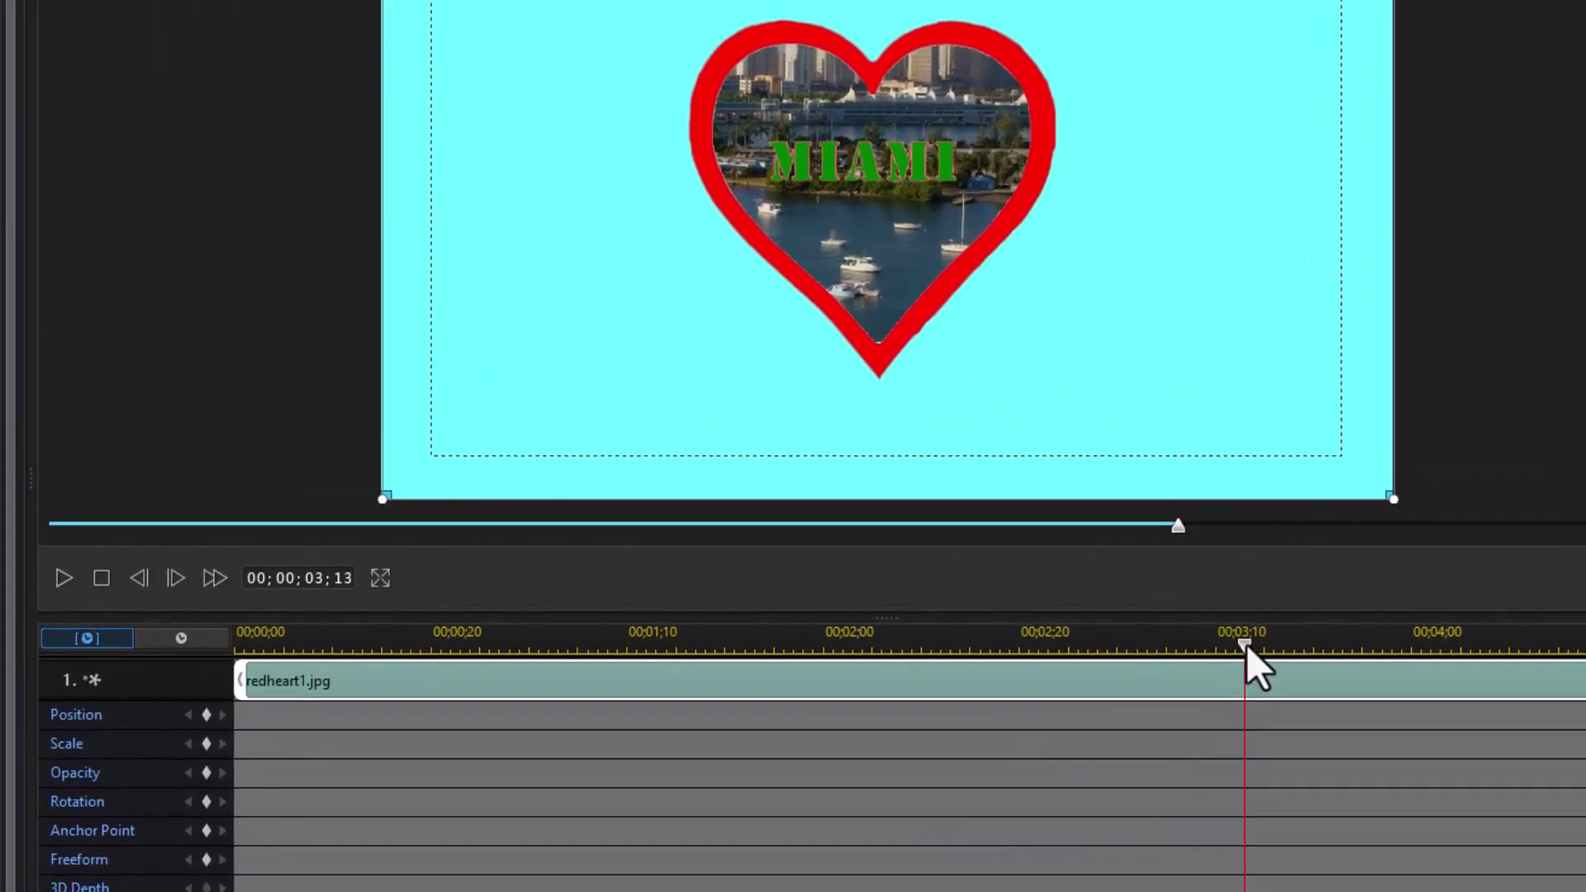
click(207, 744)
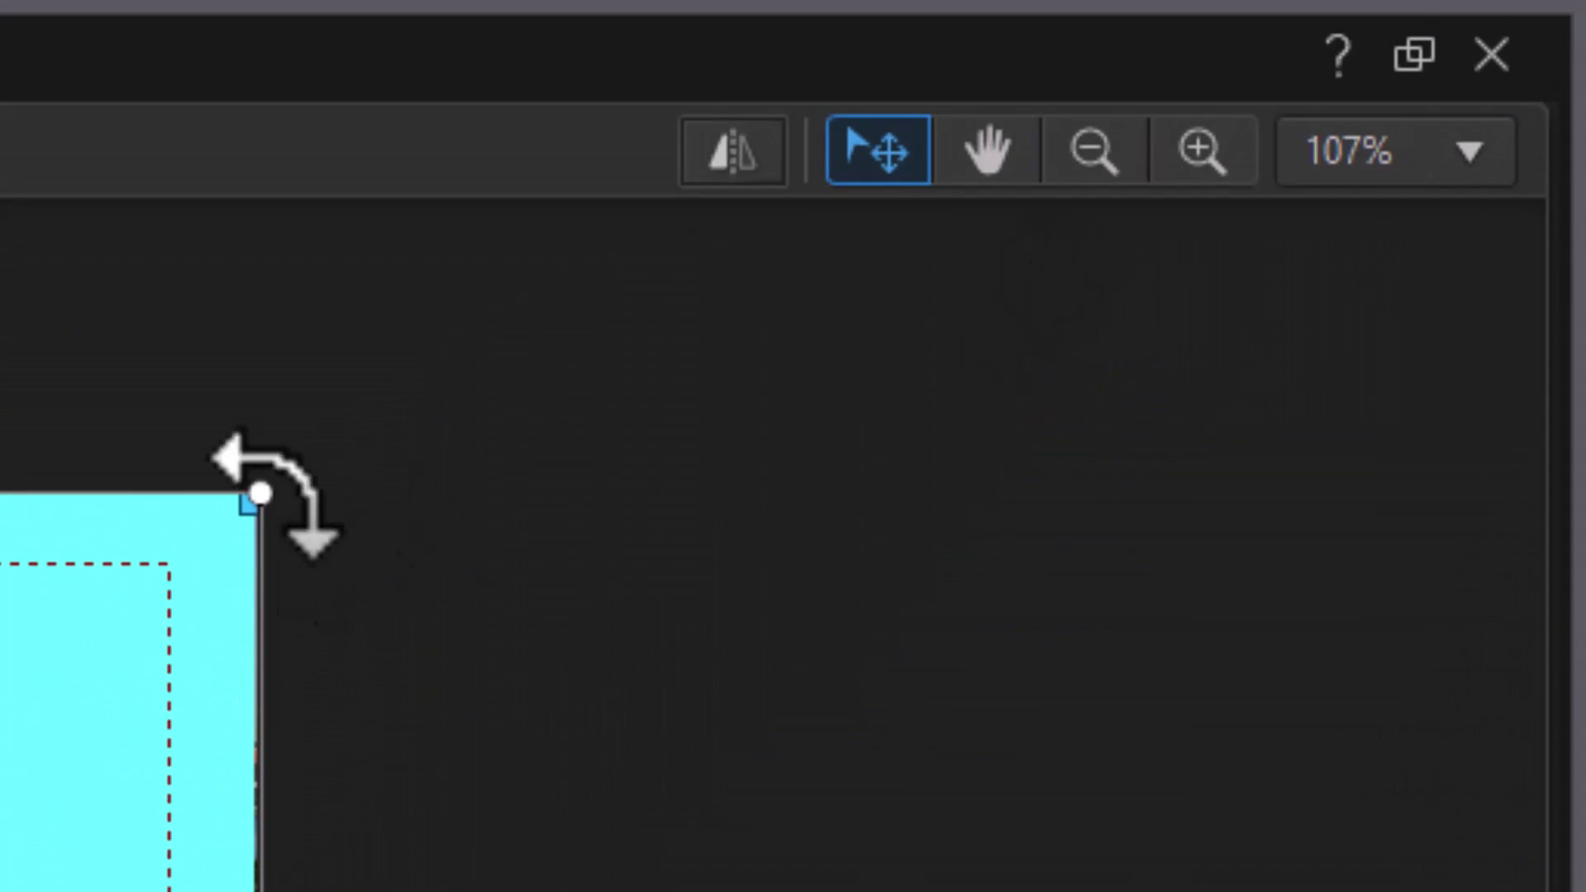
- Scale the heart up to about 4.319 so the Miami footage fills it
drag(273, 494, 1499, 242)
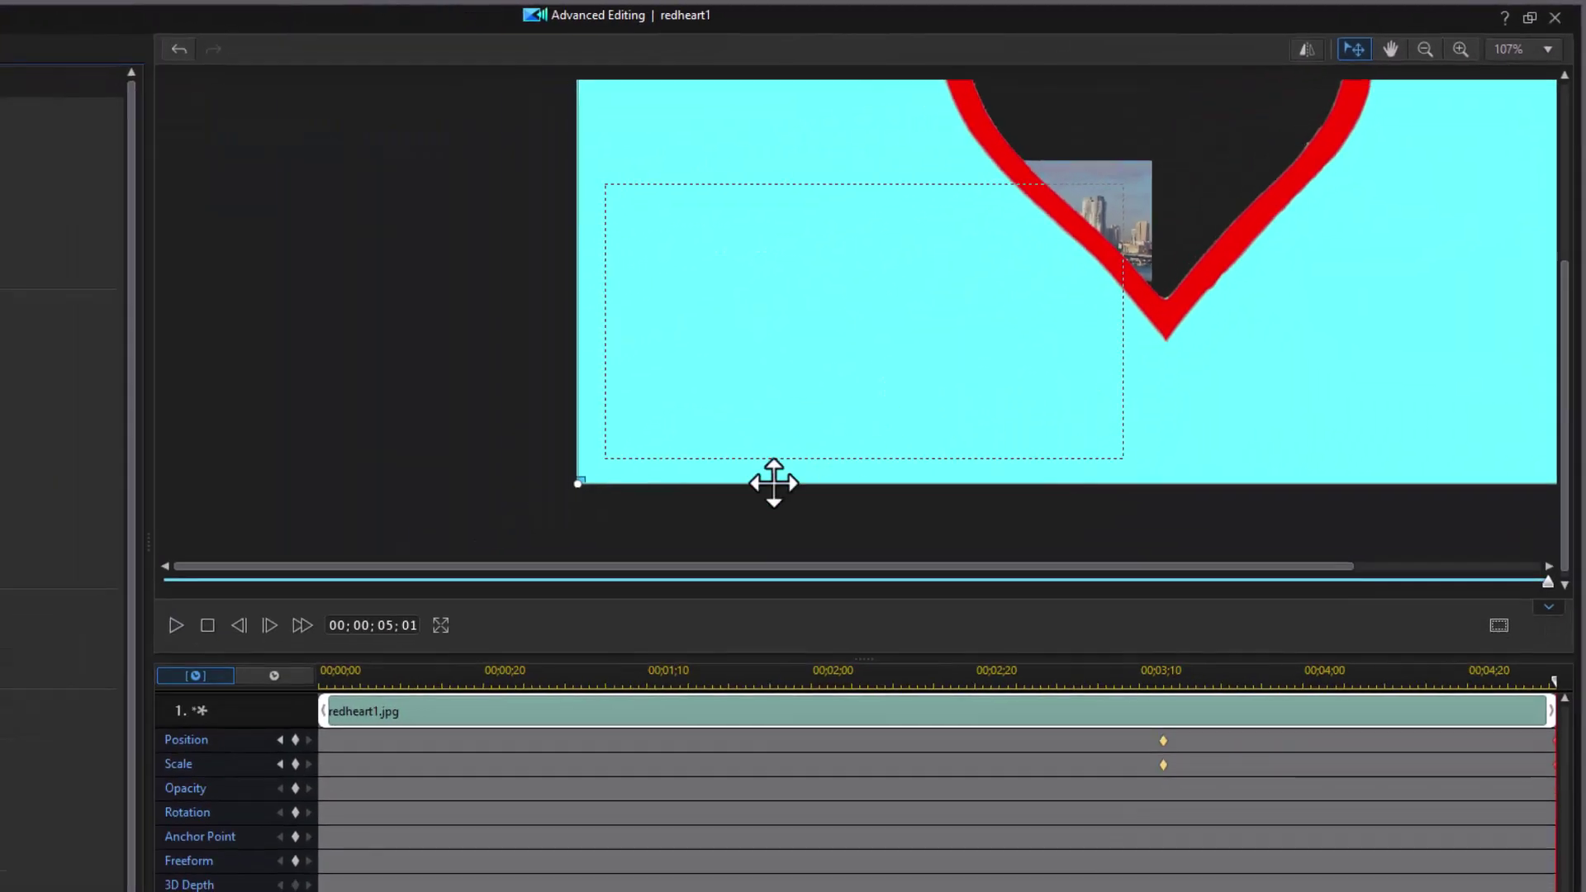
drag(574, 484, 57, 815)
key(ctrl+z)
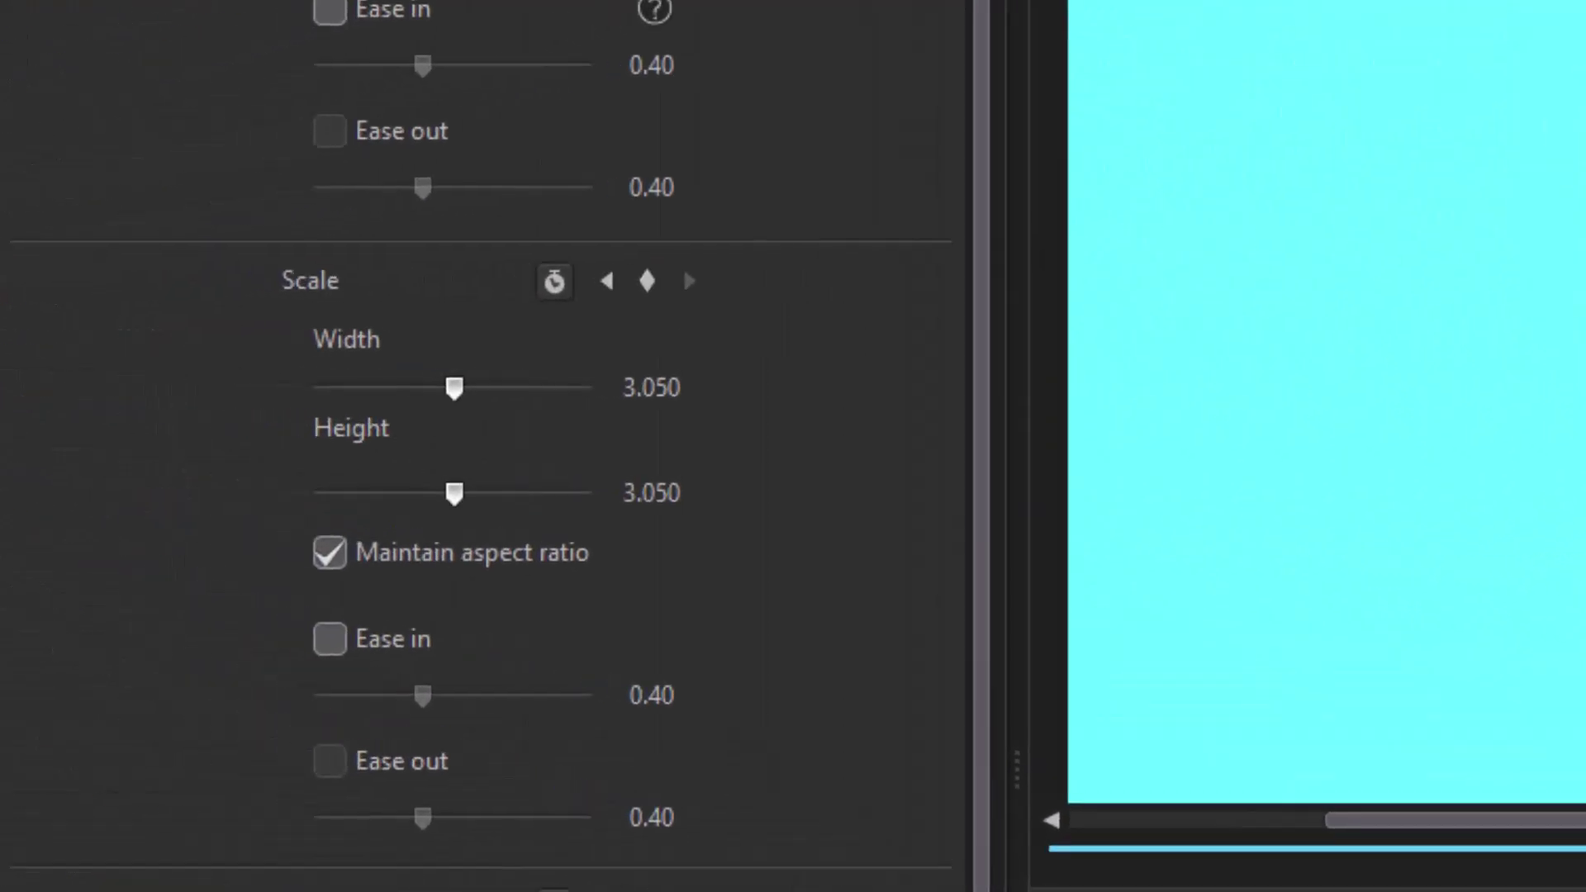
drag(453, 393, 570, 396)
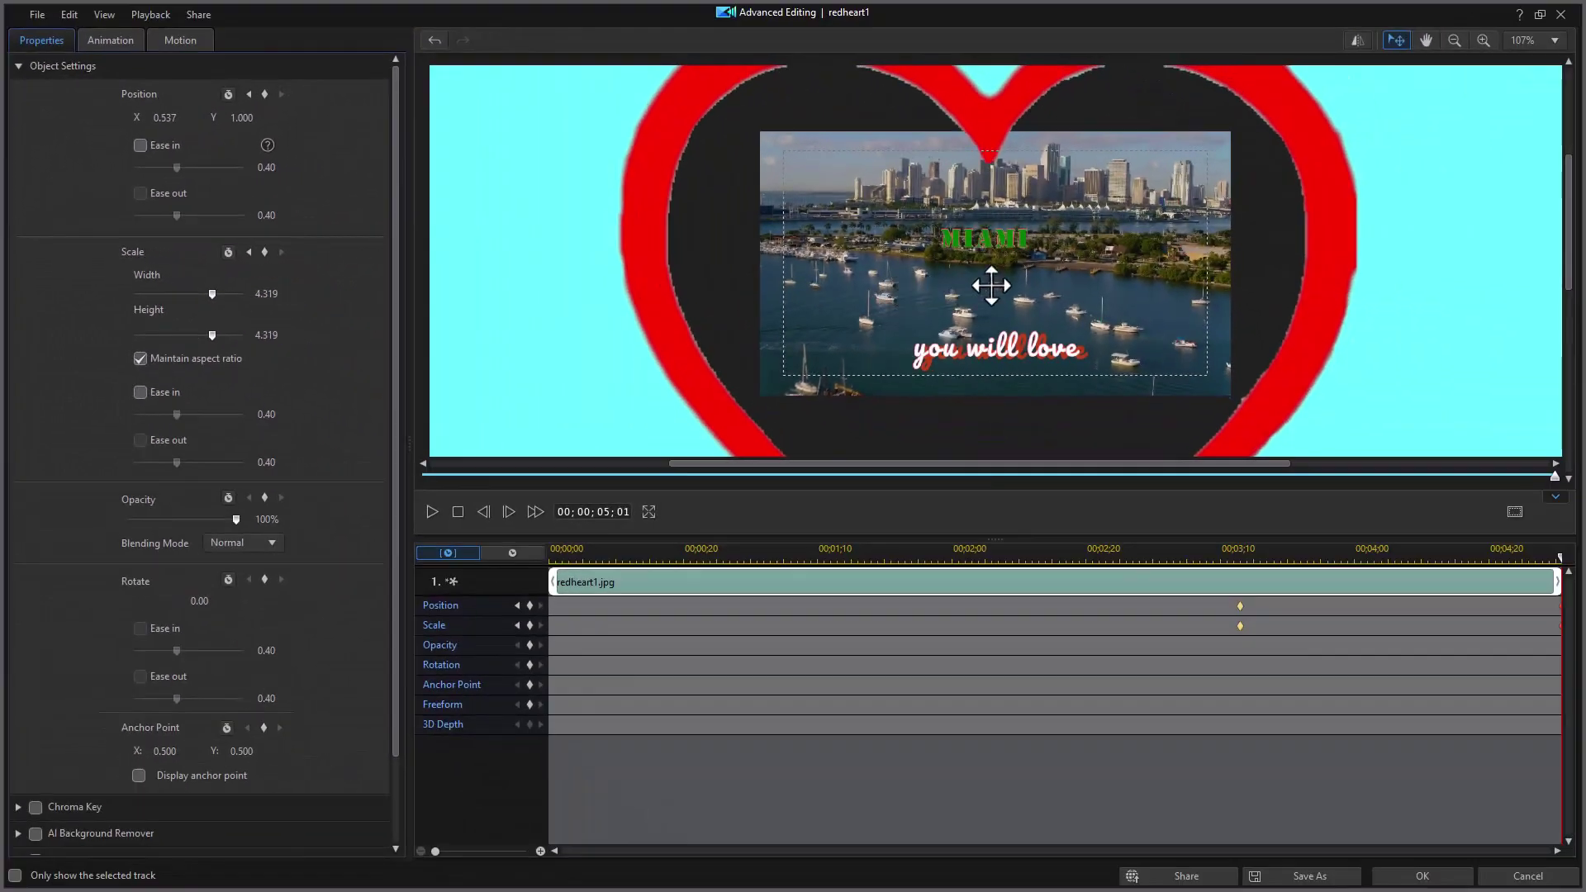
click(1422, 876)
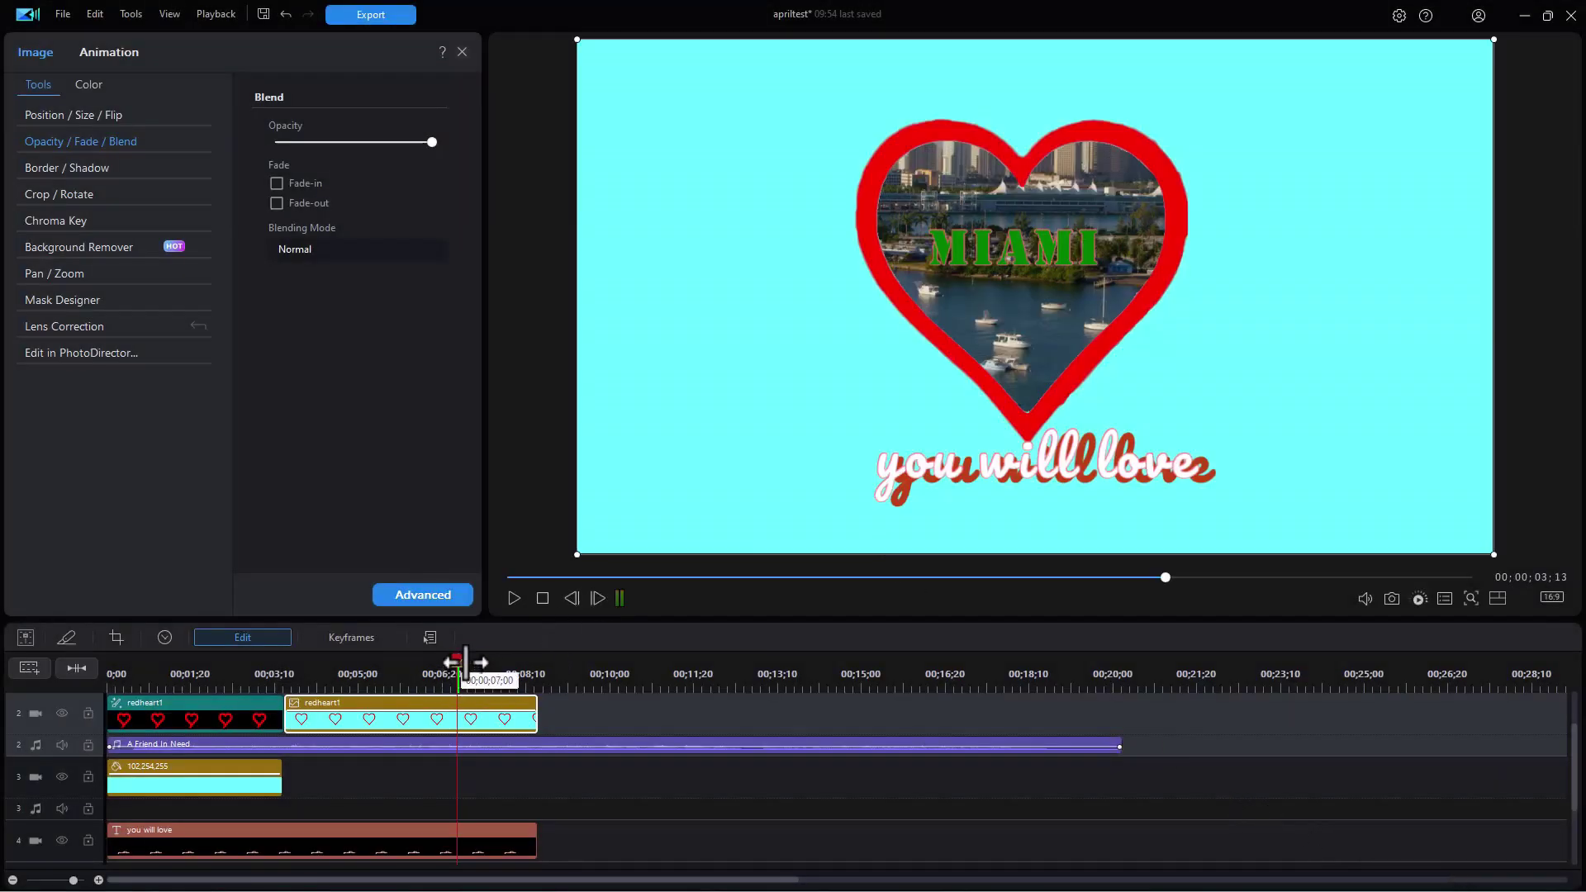
click(542, 598)
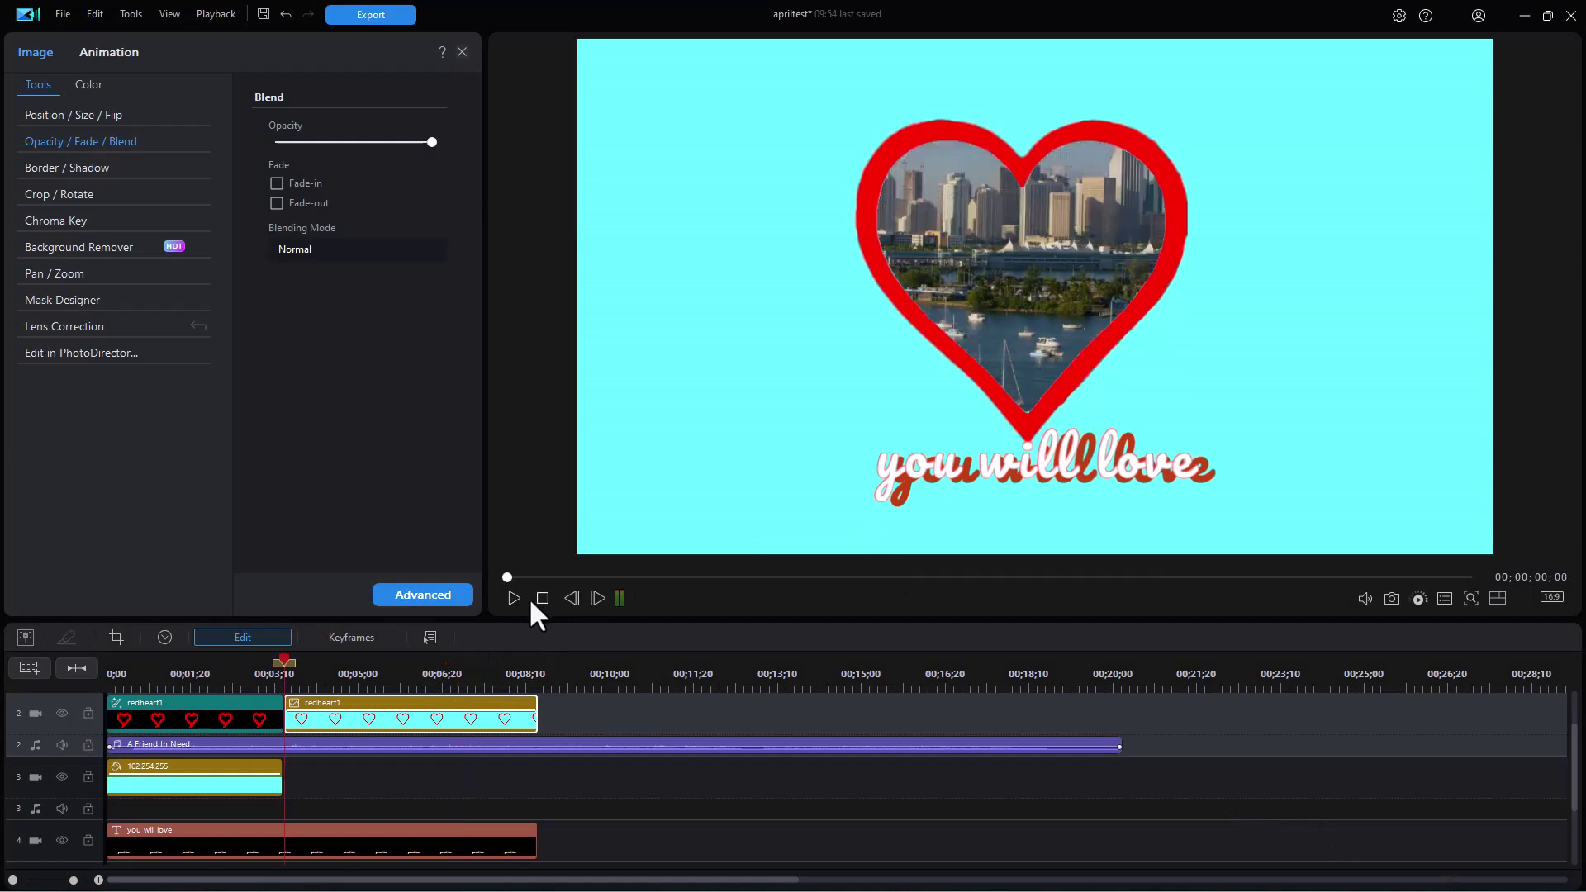
key(space)
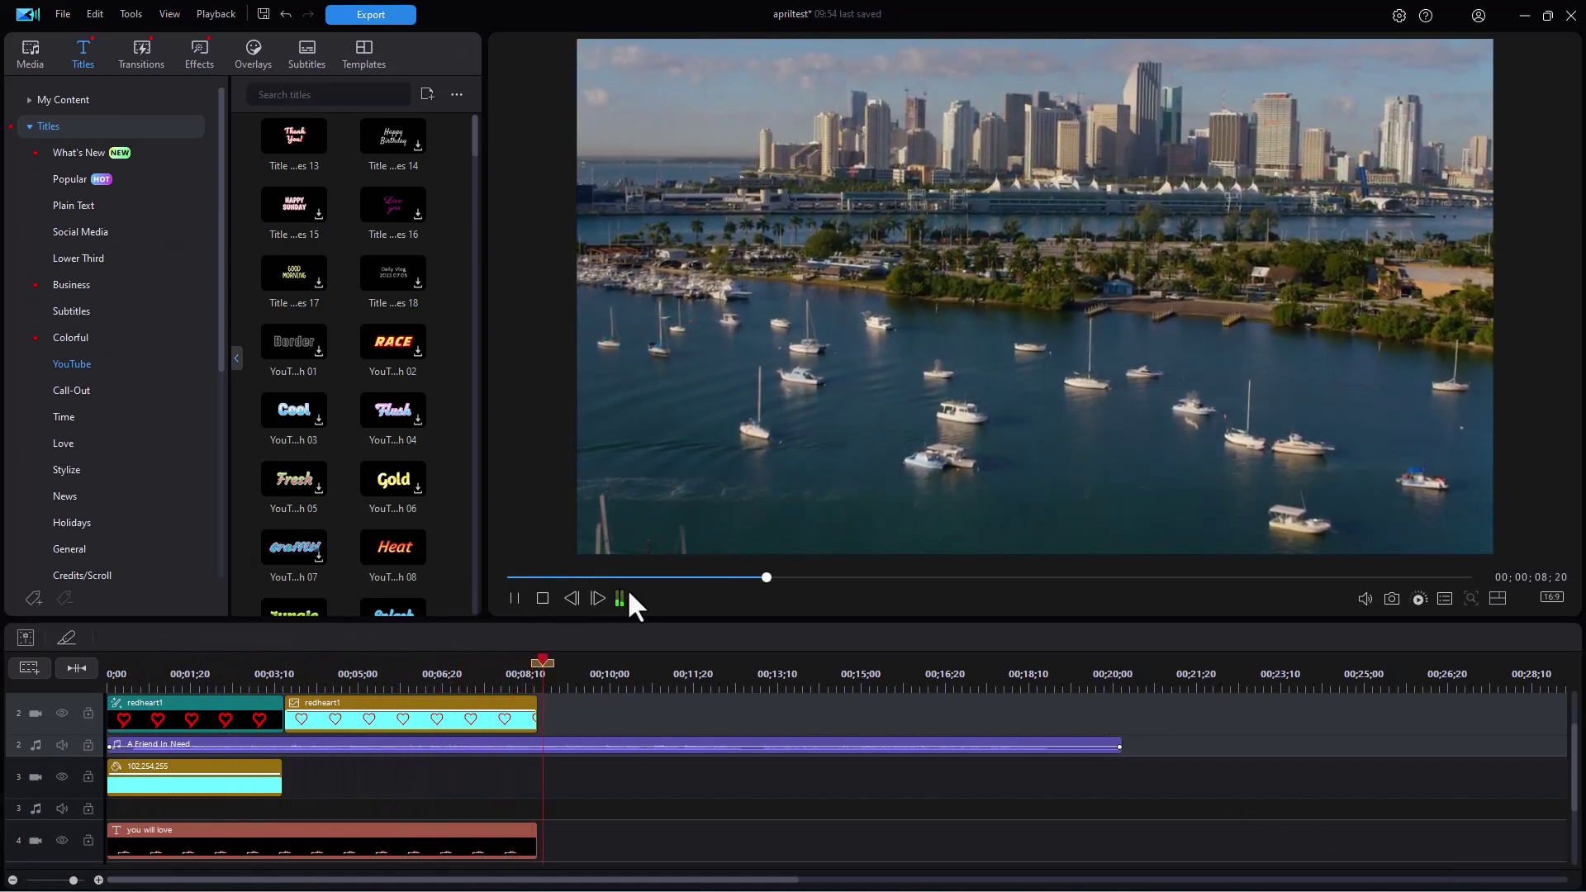
key(space)
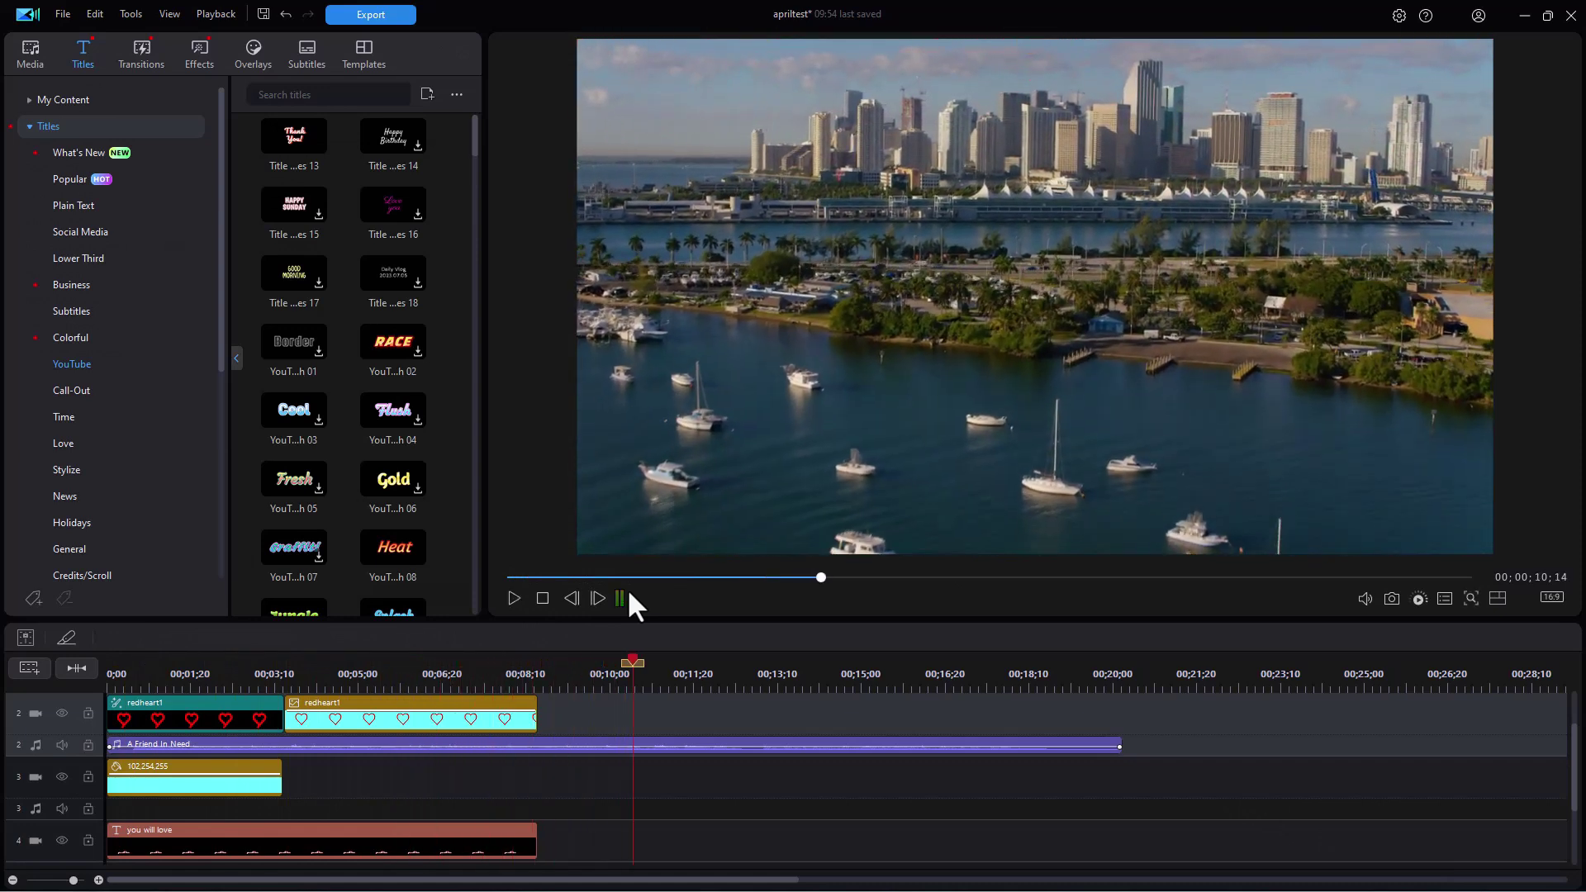